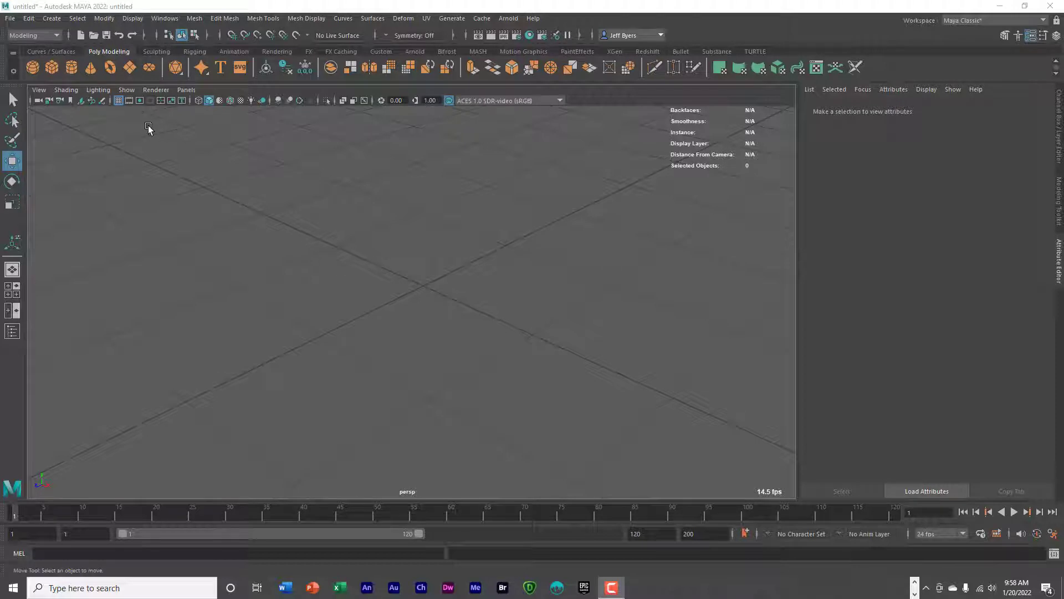
Step: Create a polygon cube at the centre of the grid
left_click(50, 65)
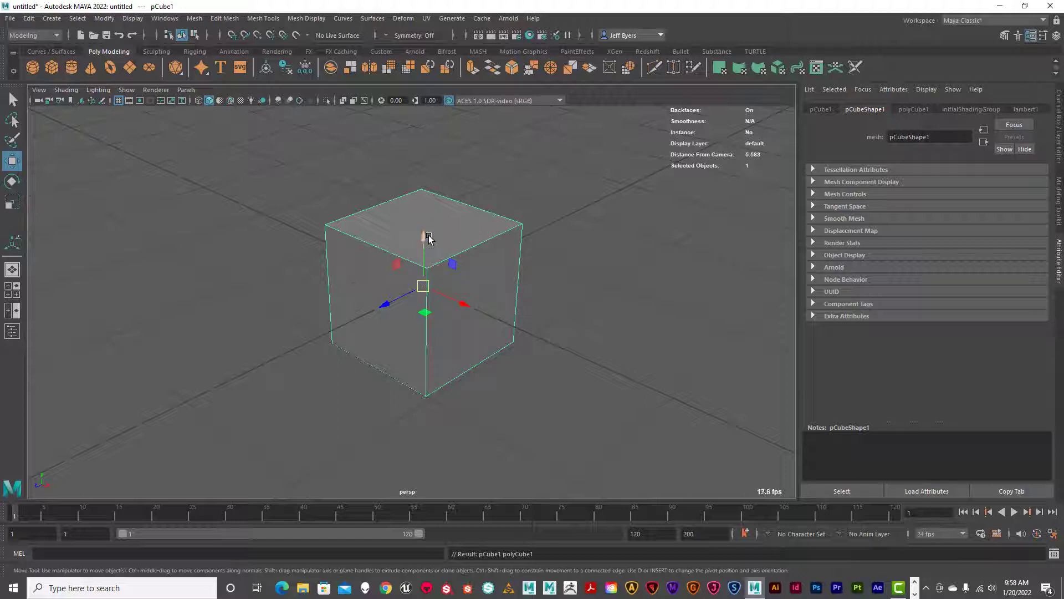
Step: Try out the Move, Rotate and Scale tools on the cube, undoing each transform
left_click_drag(425, 238, 426, 195)
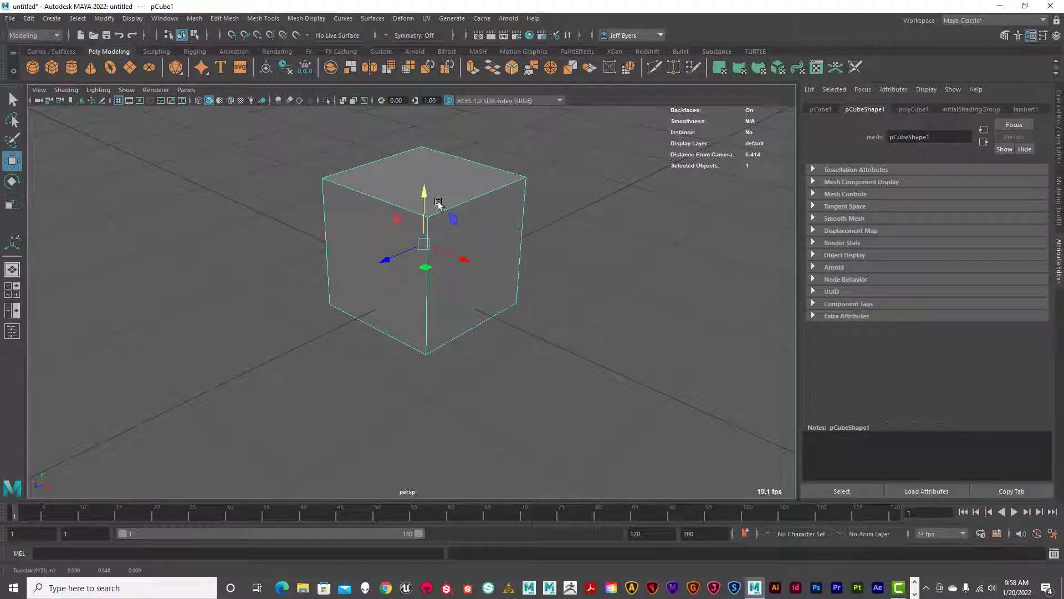
key("ctrl+z")
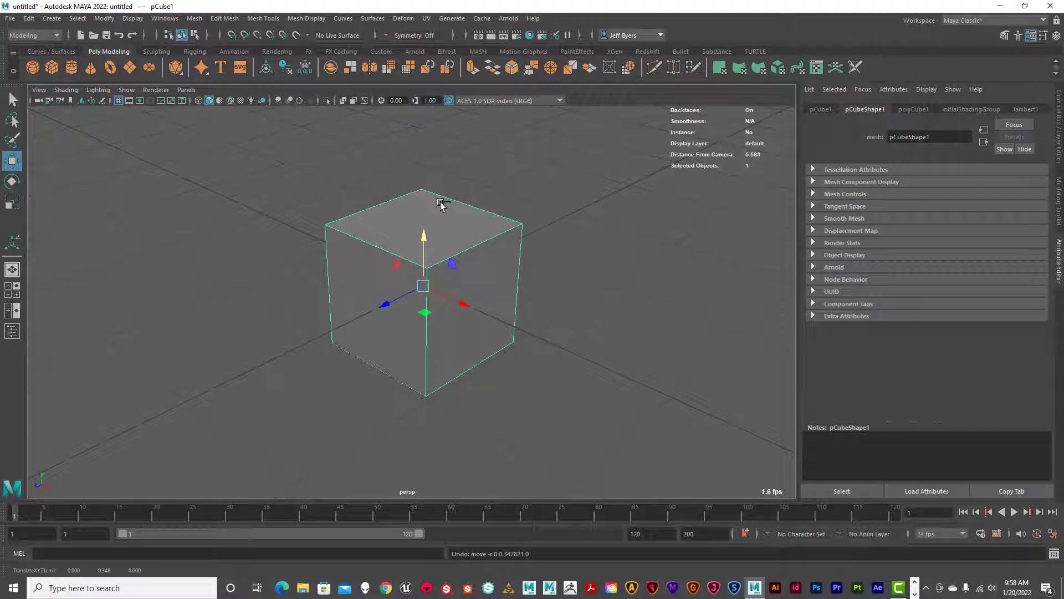
key("e")
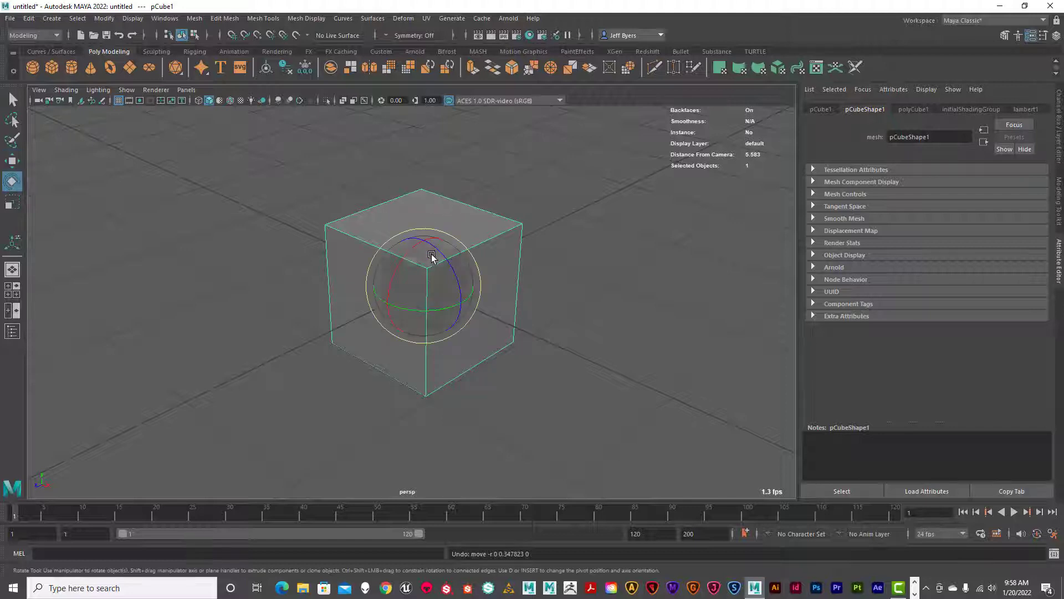
left_click_drag(411, 245, 404, 263)
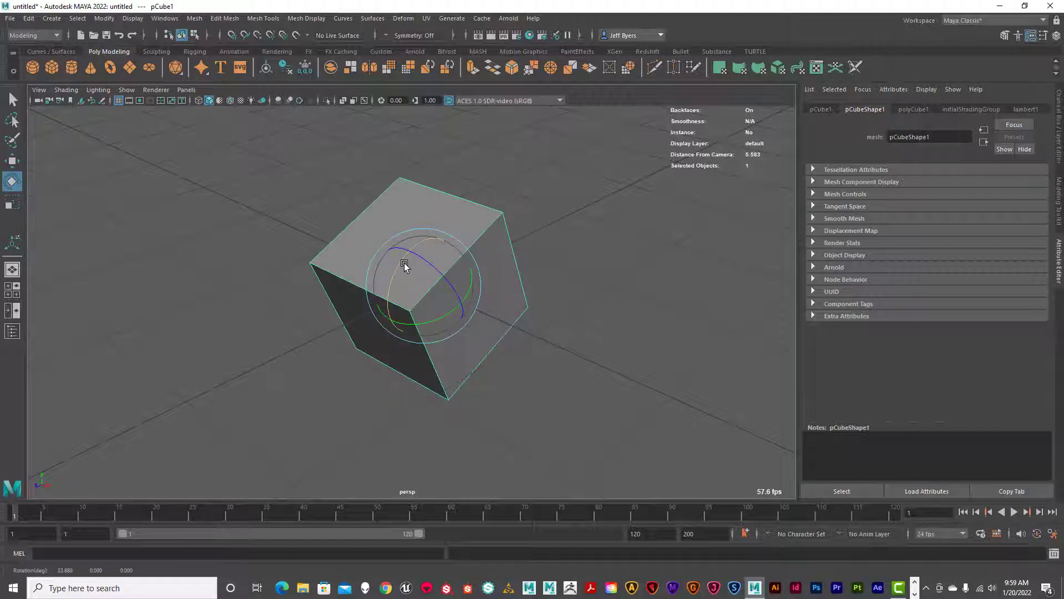
key("ctrl+z")
key("r")
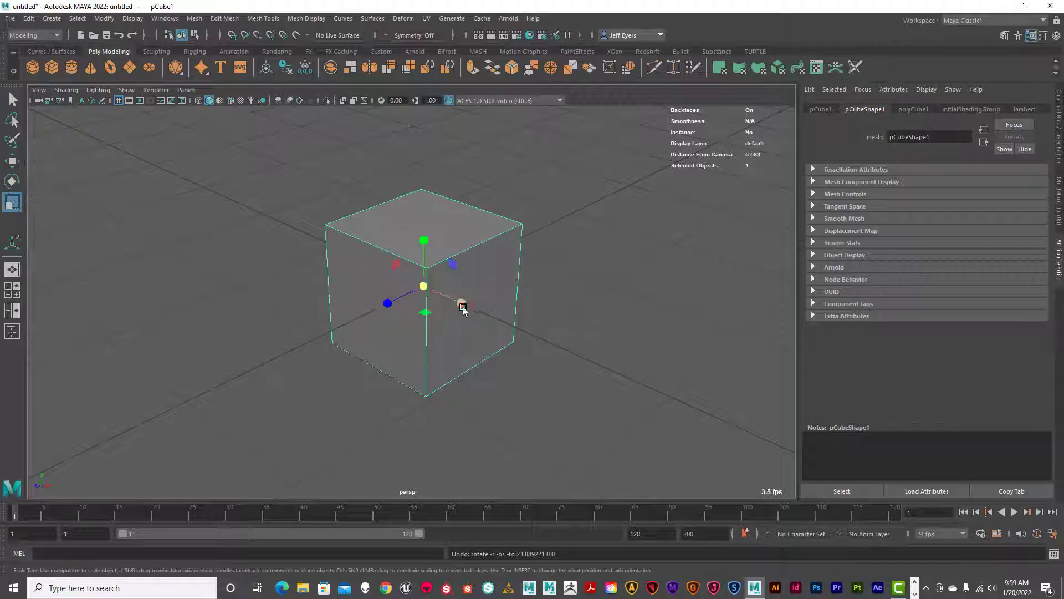
left_click_drag(423, 285, 432, 282)
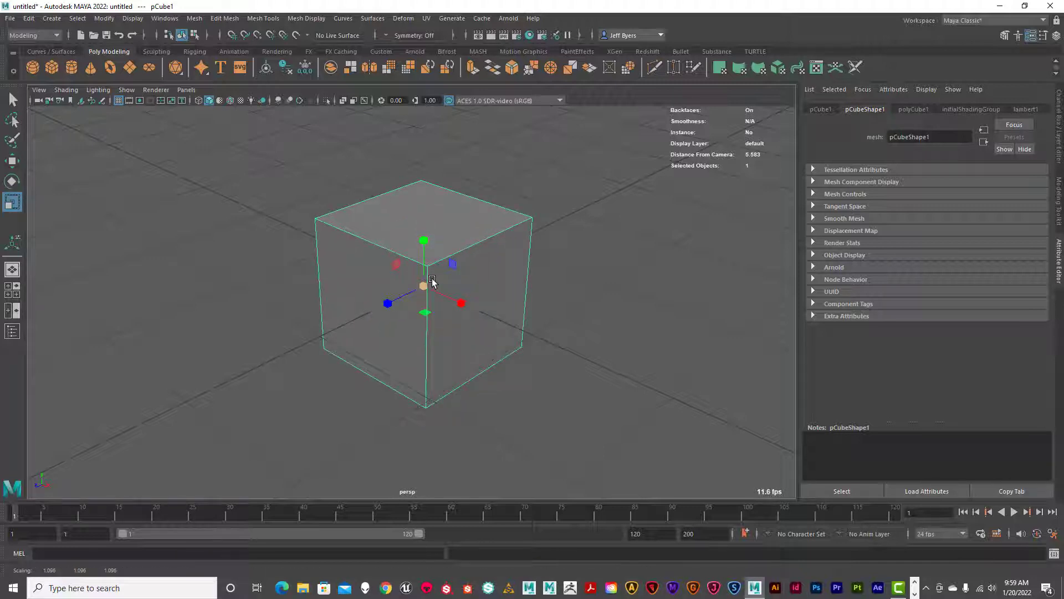
key("ctrl+z")
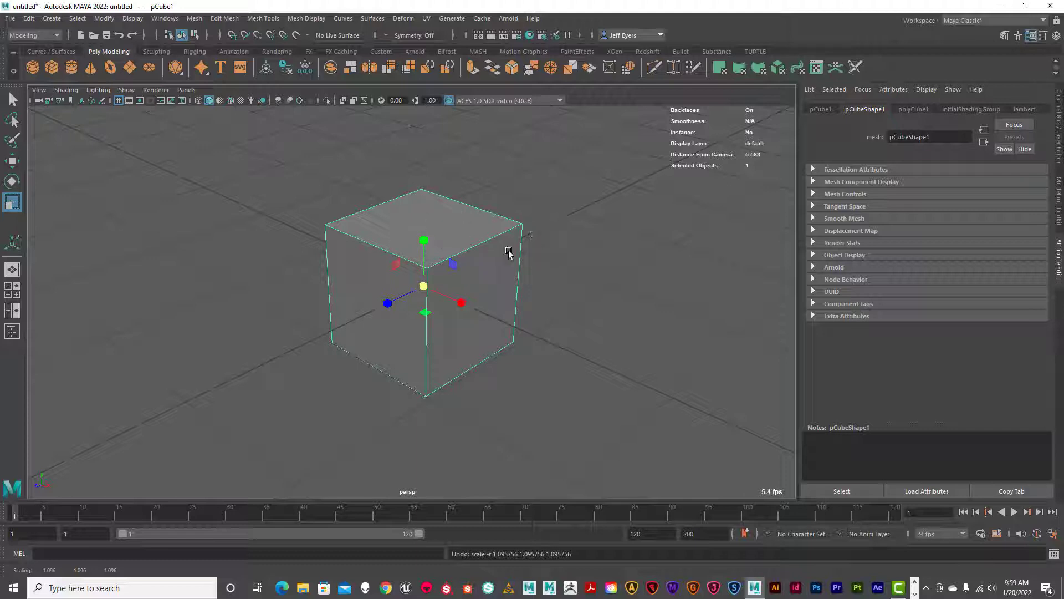
Step: Switch the cube to multi-component selection and try picking its vertices, faces and edges individually
right_click(465, 227)
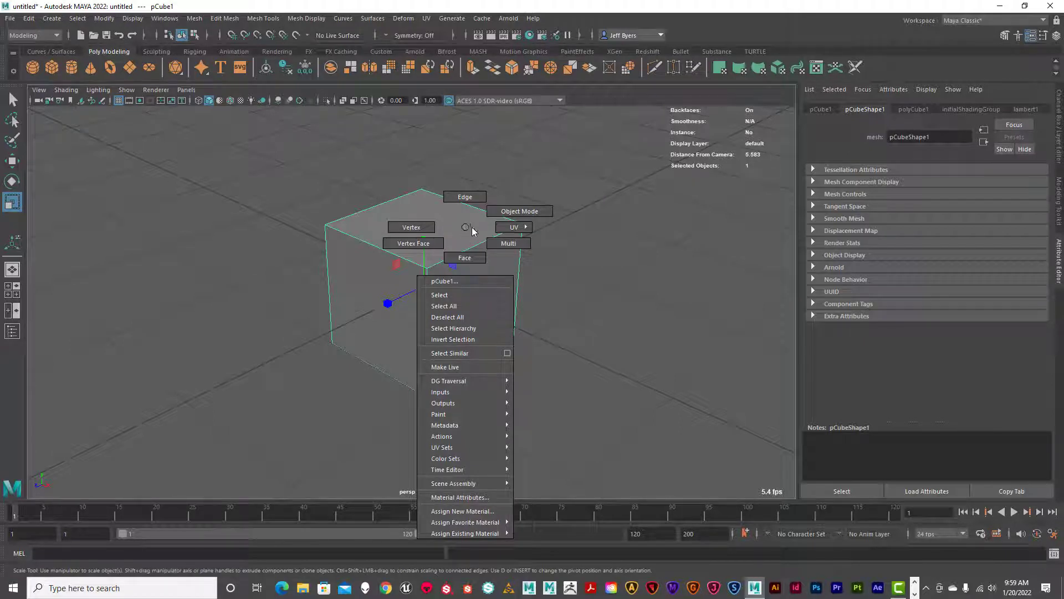
left_click(465, 258)
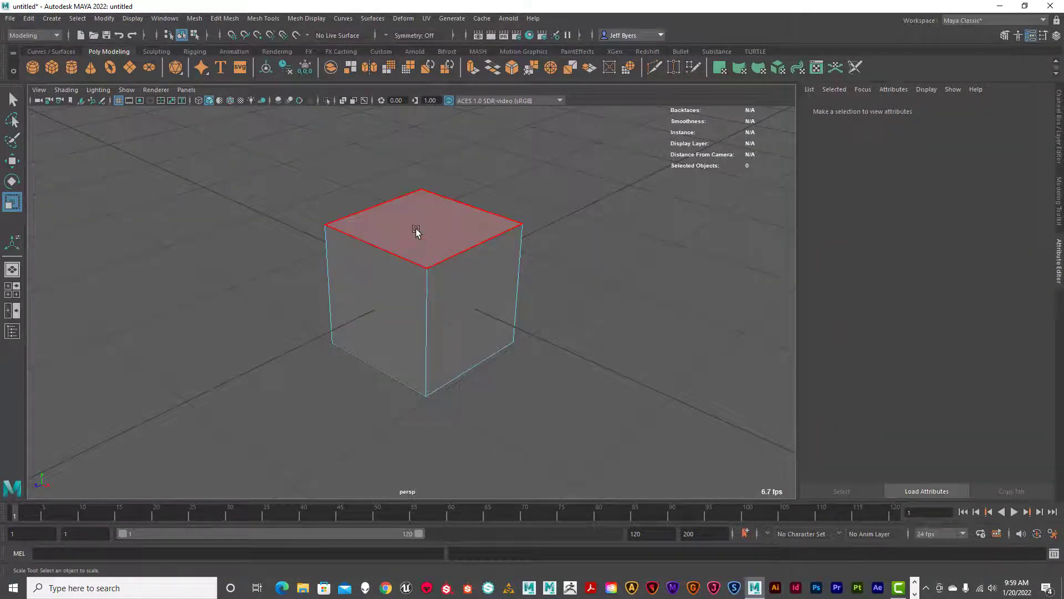
right_click(429, 217)
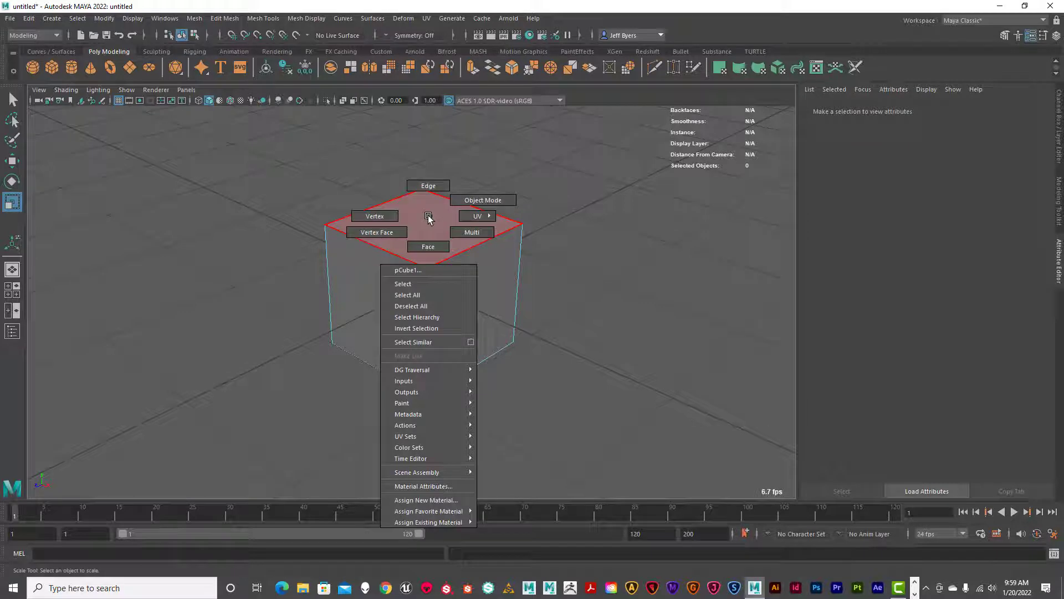
left_click(469, 233)
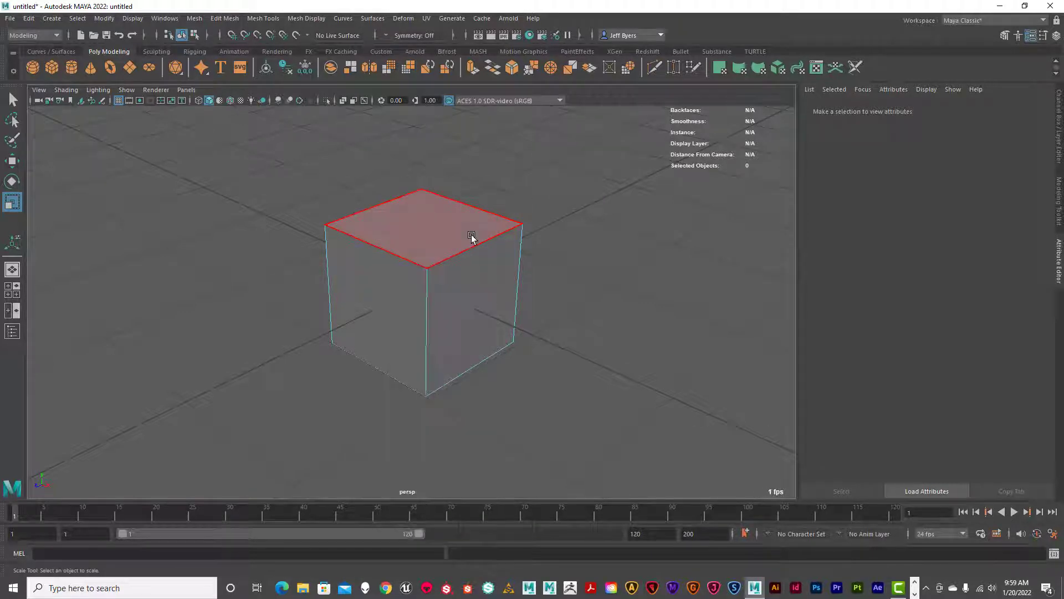
left_click(523, 225)
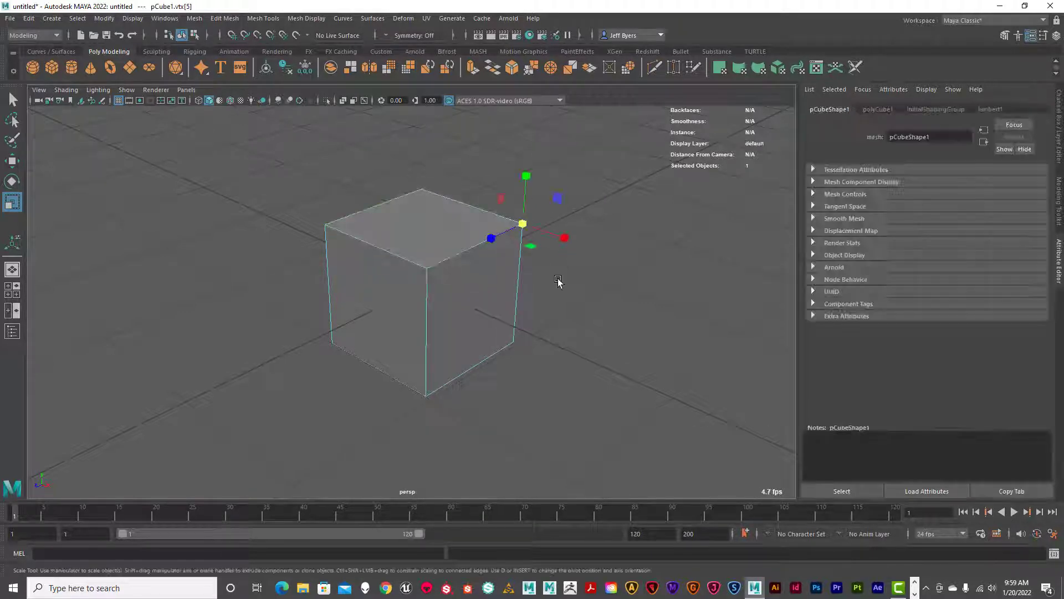
left_click(481, 317)
left_click(496, 237)
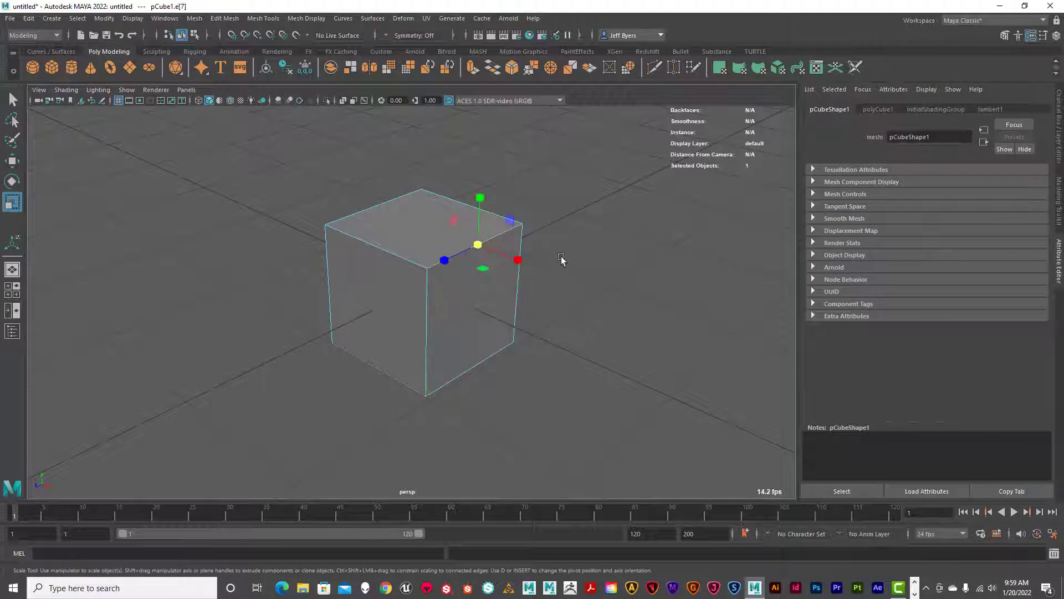
left_click(523, 223)
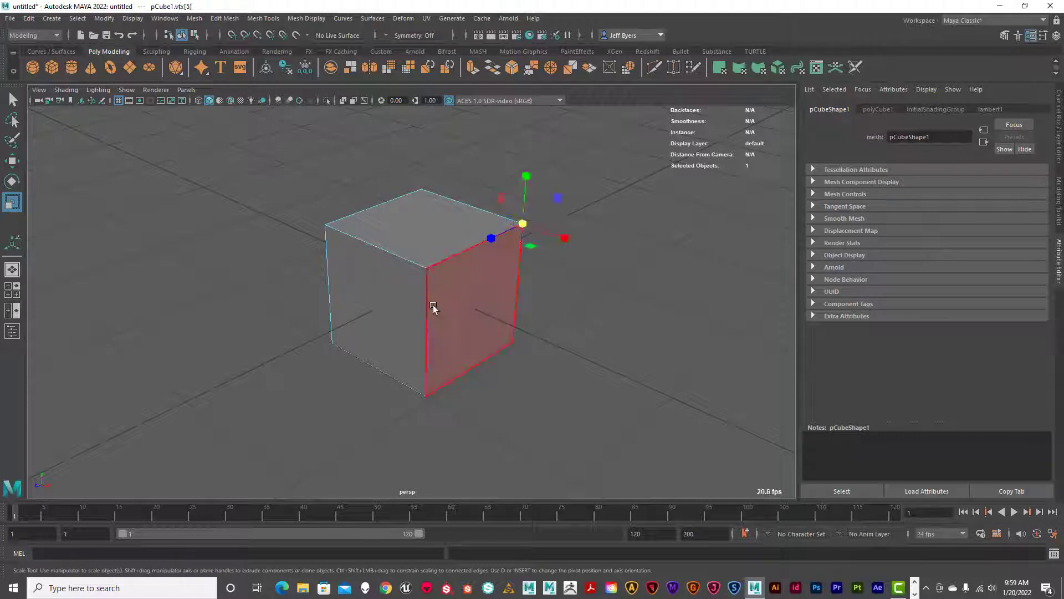
left_click(427, 270)
left_click(498, 268)
left_click(497, 237)
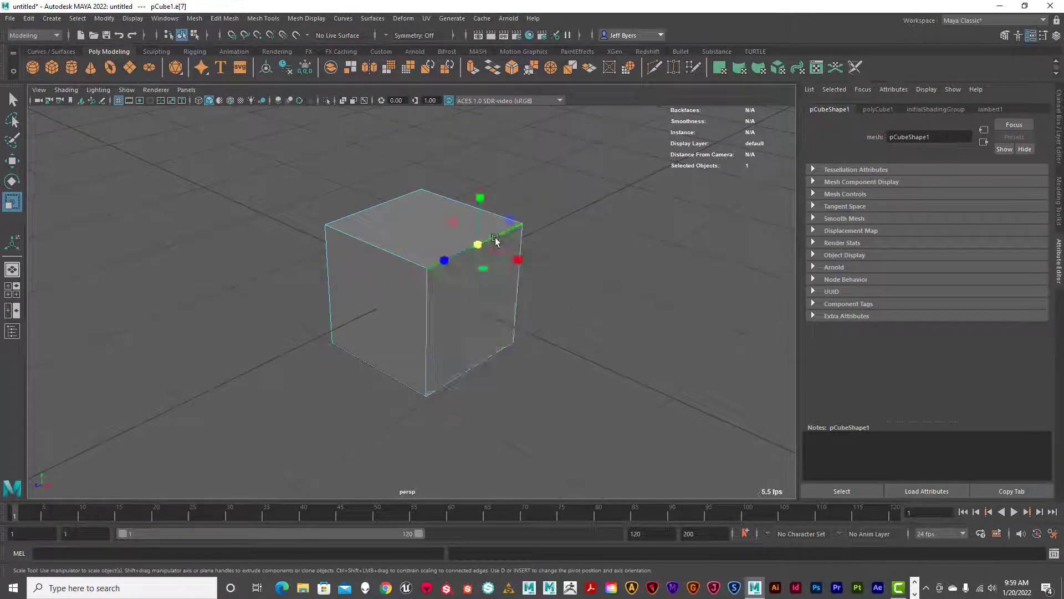
Step: Switch the cube to face selection and select its top face
right_click_drag(406, 215, 408, 247)
left_click(449, 231)
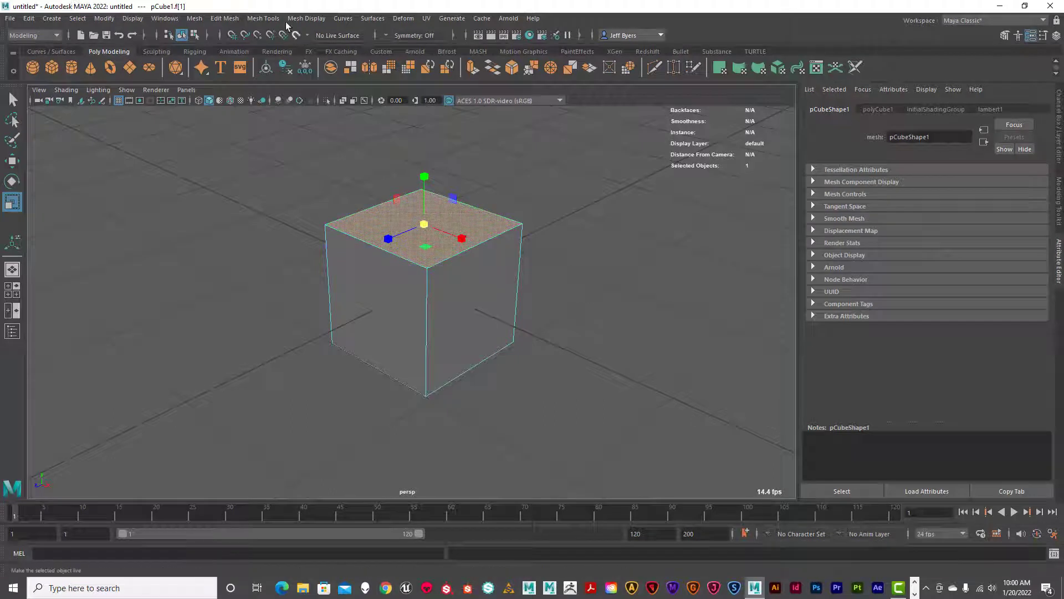
left_click(228, 18)
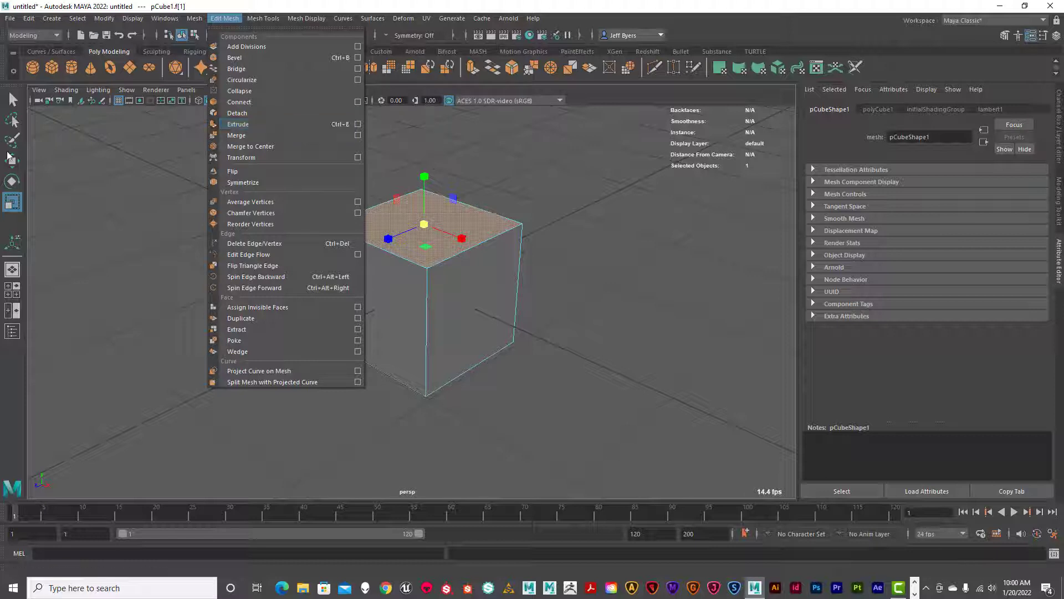
left_click(107, 247)
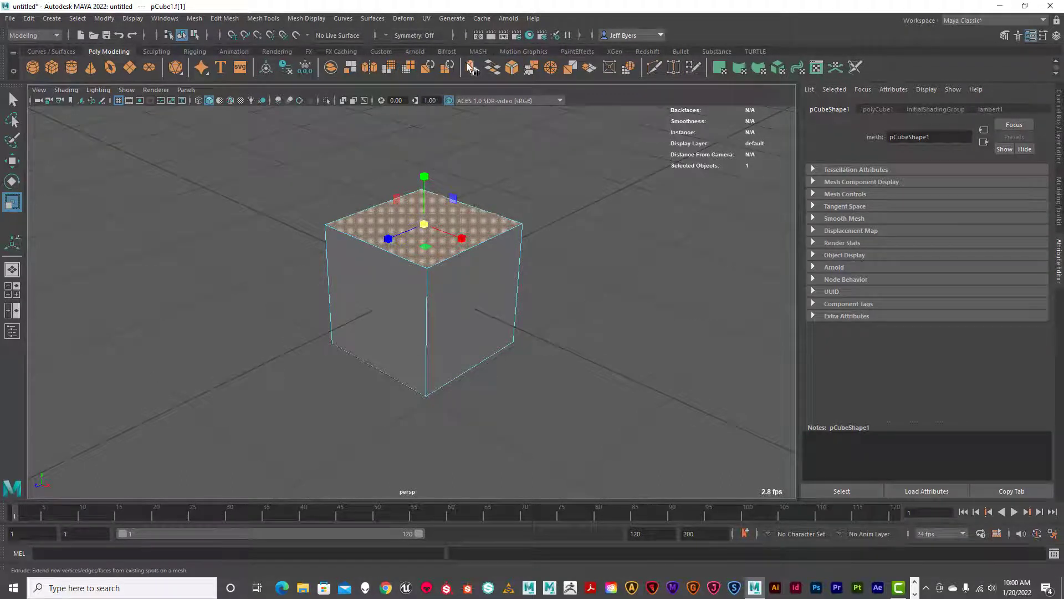
left_click(1004, 35)
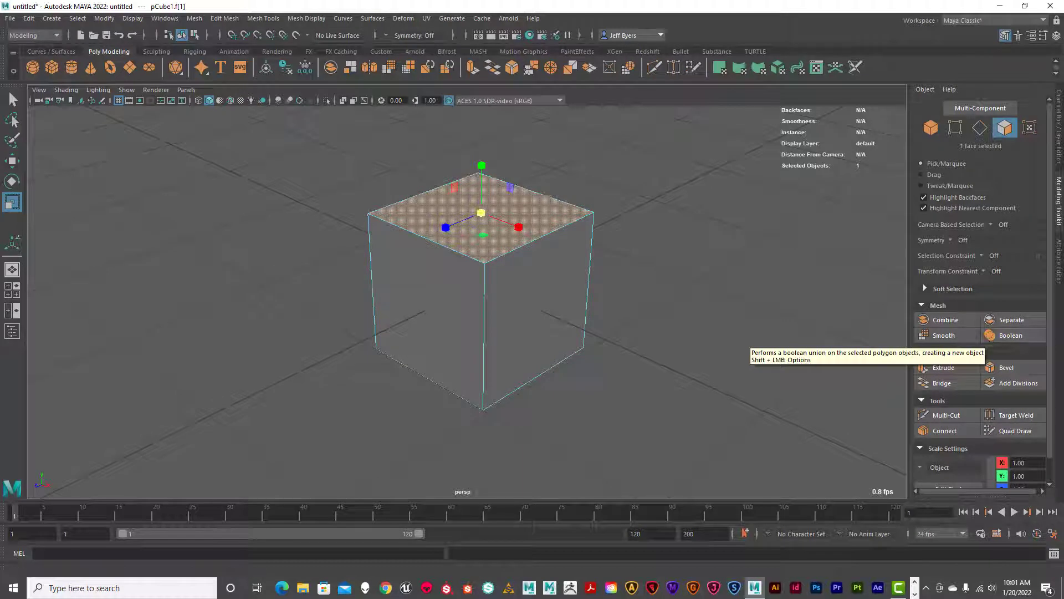
left_click(1005, 38)
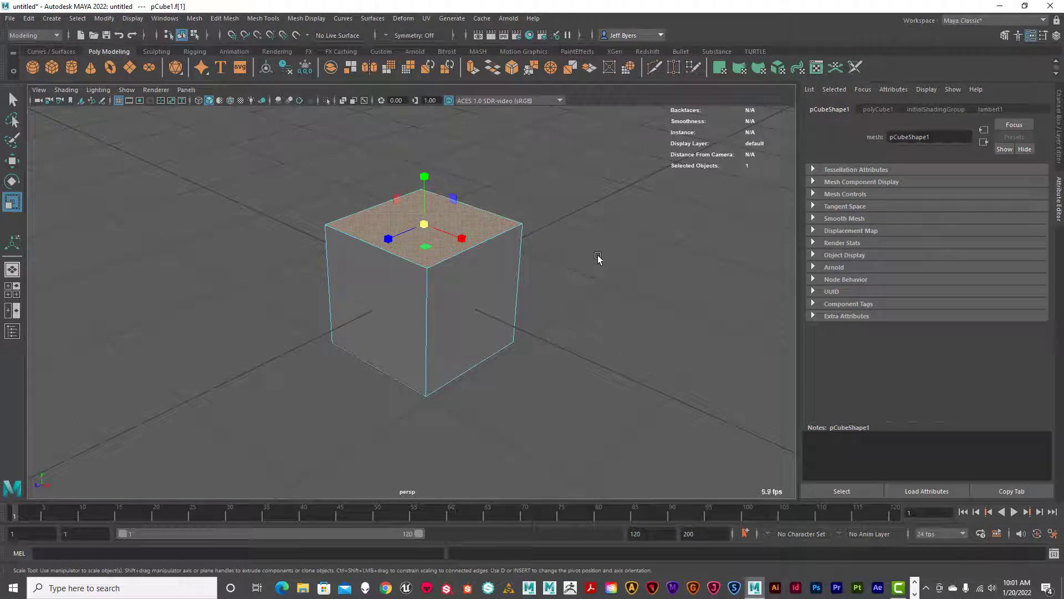
Step: Extrude the cube's top face and move the new face up about 0.2 units
key("ctrl+e")
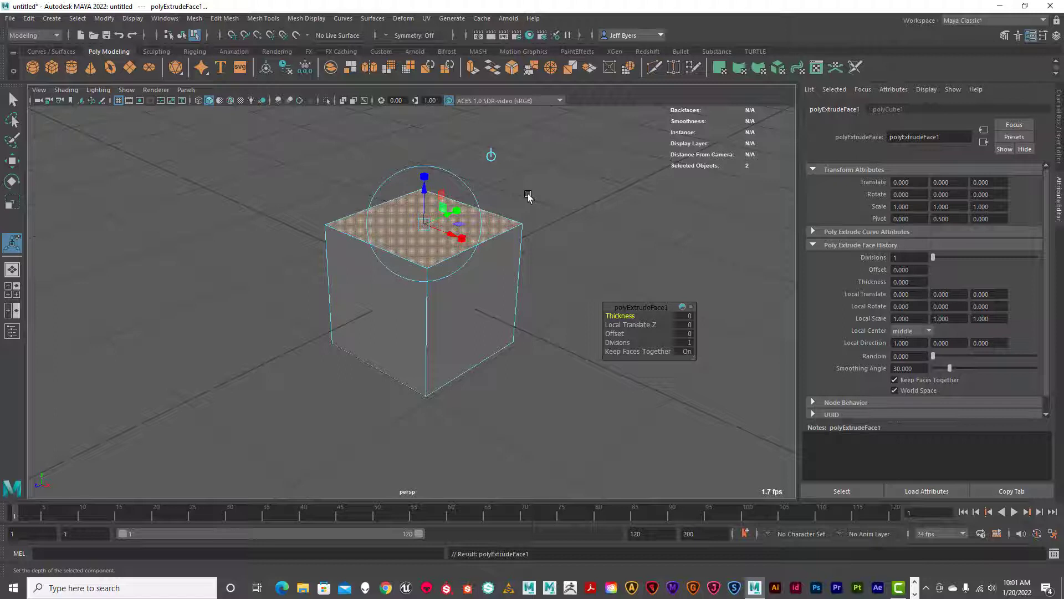
key("w")
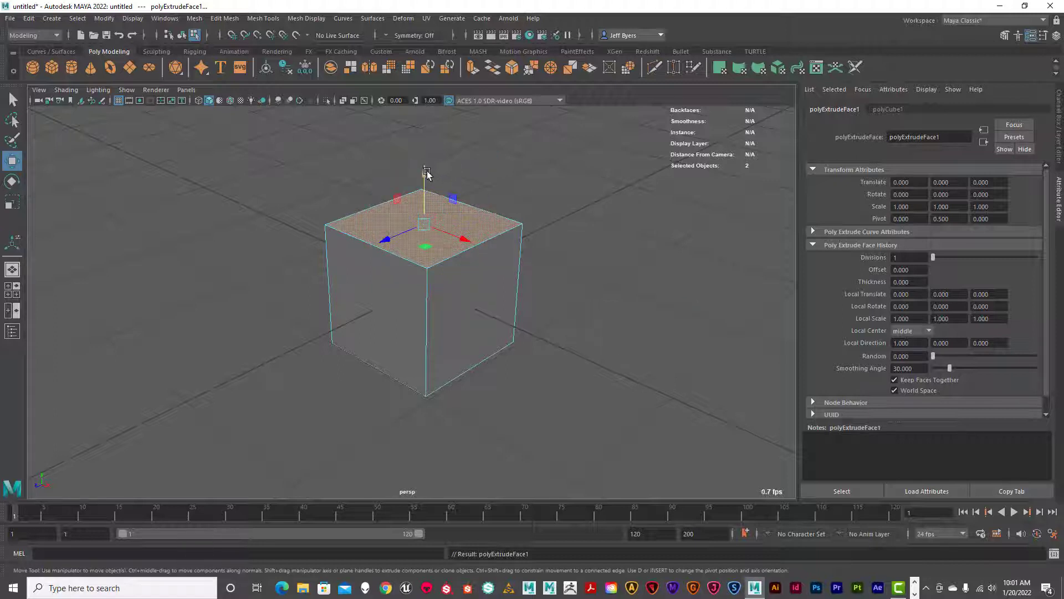
left_click_drag(427, 178, 428, 147)
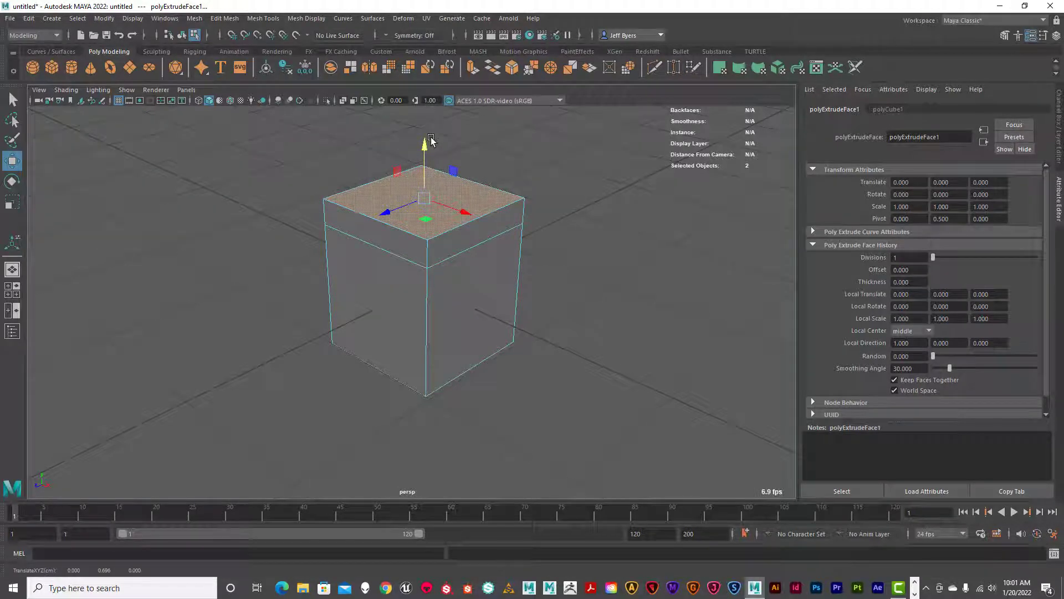
Step: Try scaling the extruded top face down uniformly to about 0.785, and undo the scaling
key("r")
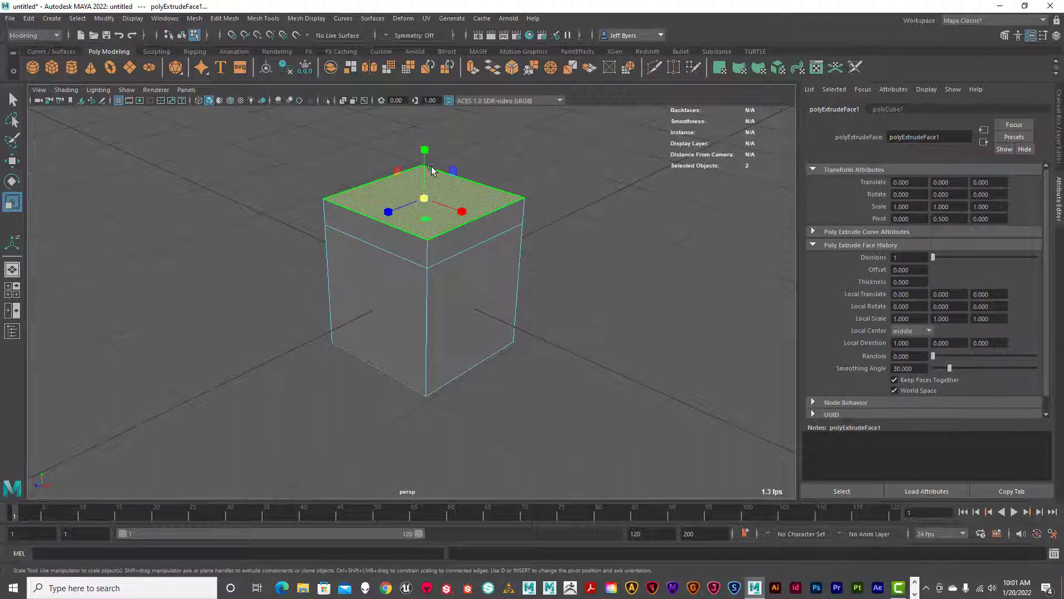
mouse_move(426, 199)
left_mouse_down()
mouse_move(394, 203)
mouse_move(406, 201)
left_mouse_up()
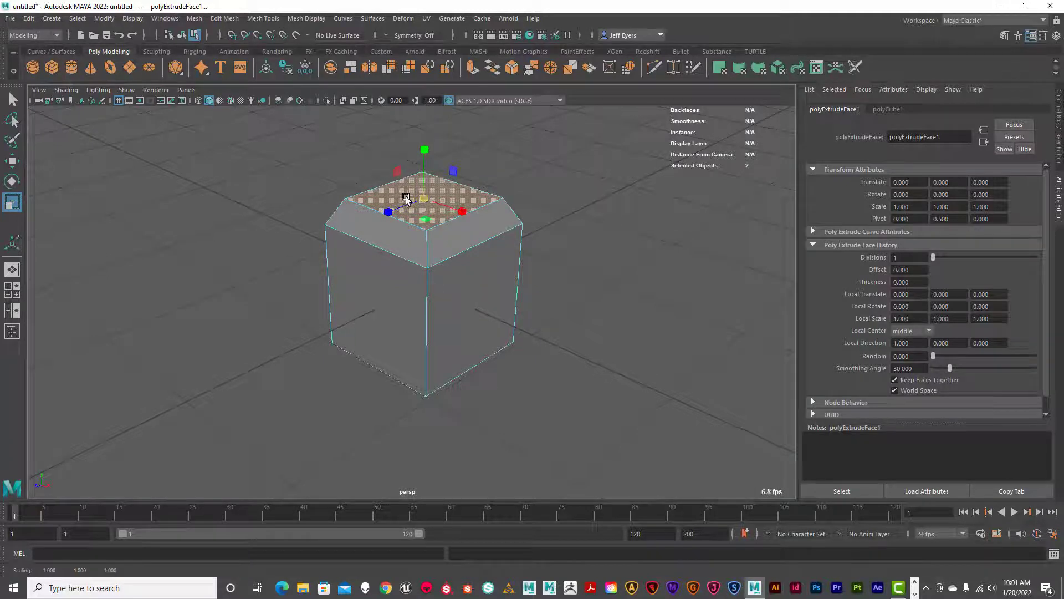
key("ctrl+z")
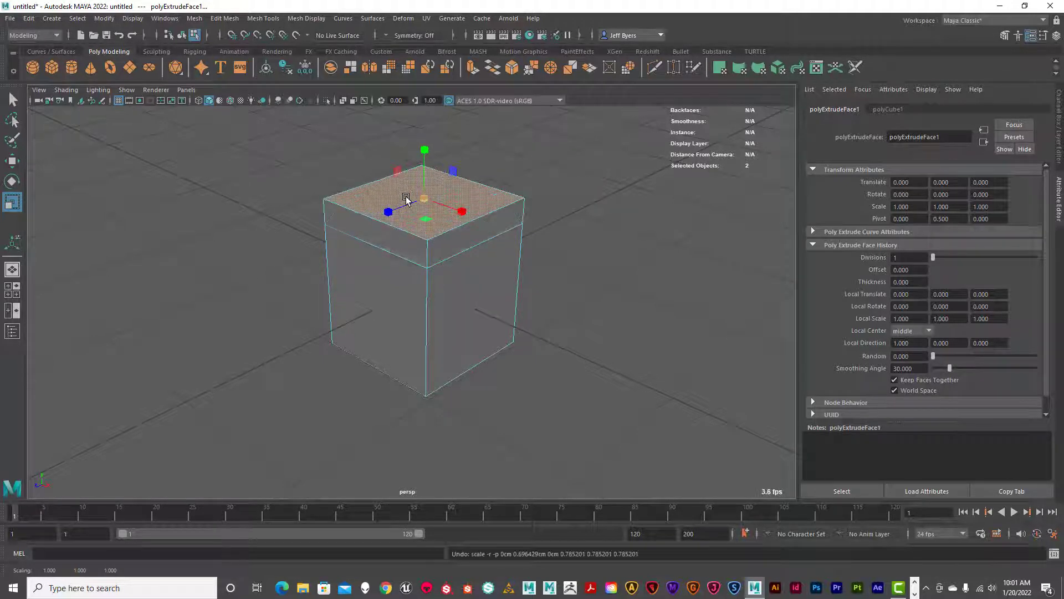
Step: Extrude the top face a second time with a thickness of 0.5
left_click(442, 211)
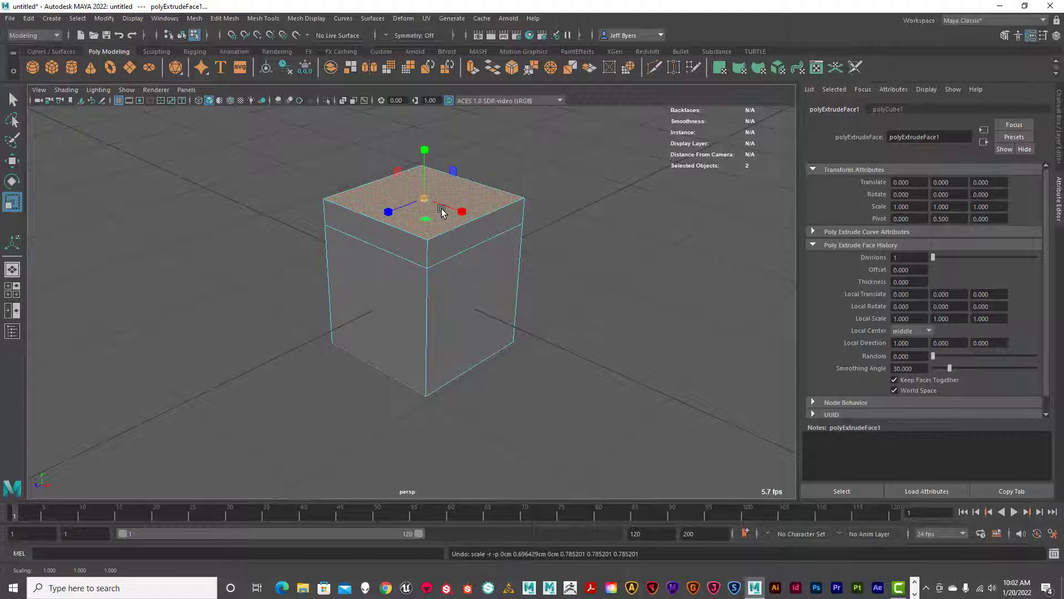
key("ctrl+e")
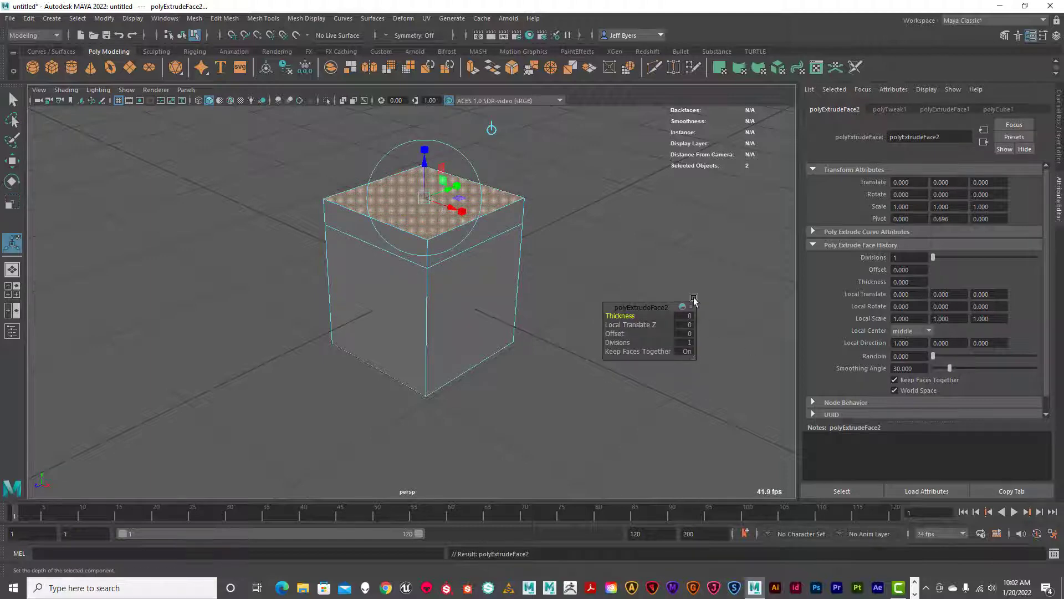
left_click_drag(651, 299, 641, 197)
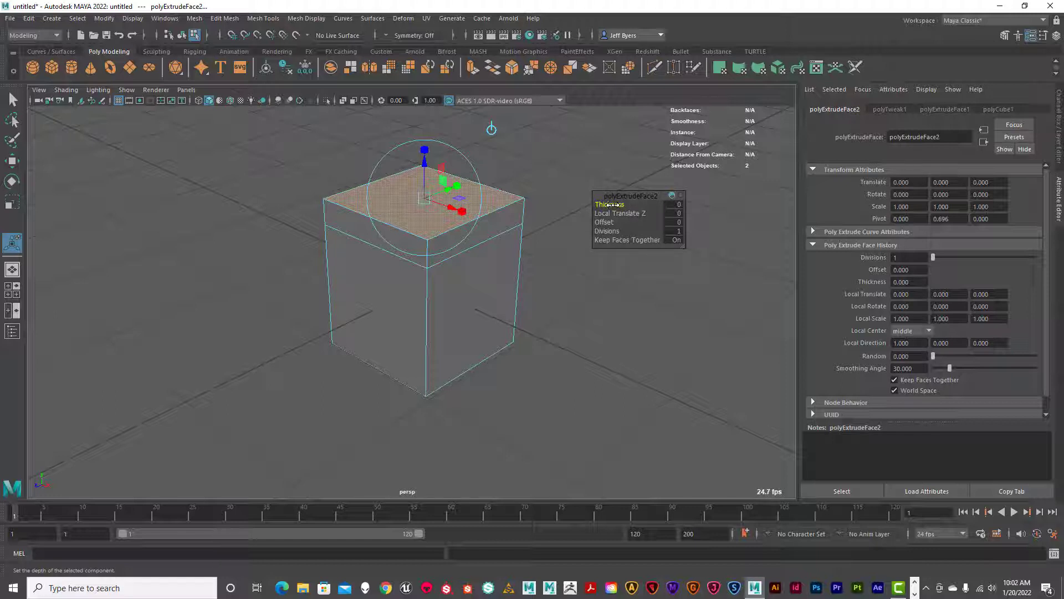
mouse_move(610, 204)
left_mouse_down()
mouse_move(626, 205)
mouse_move(614, 205)
left_mouse_up()
left_click(676, 204)
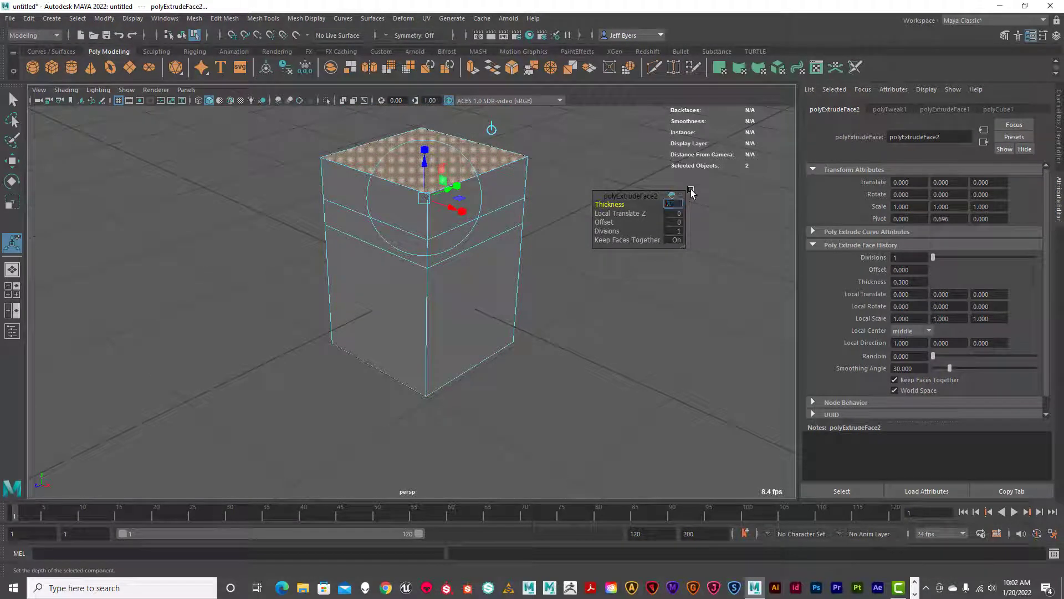
type(".5")
key("Return")
scroll(532, 264, "down", 1)
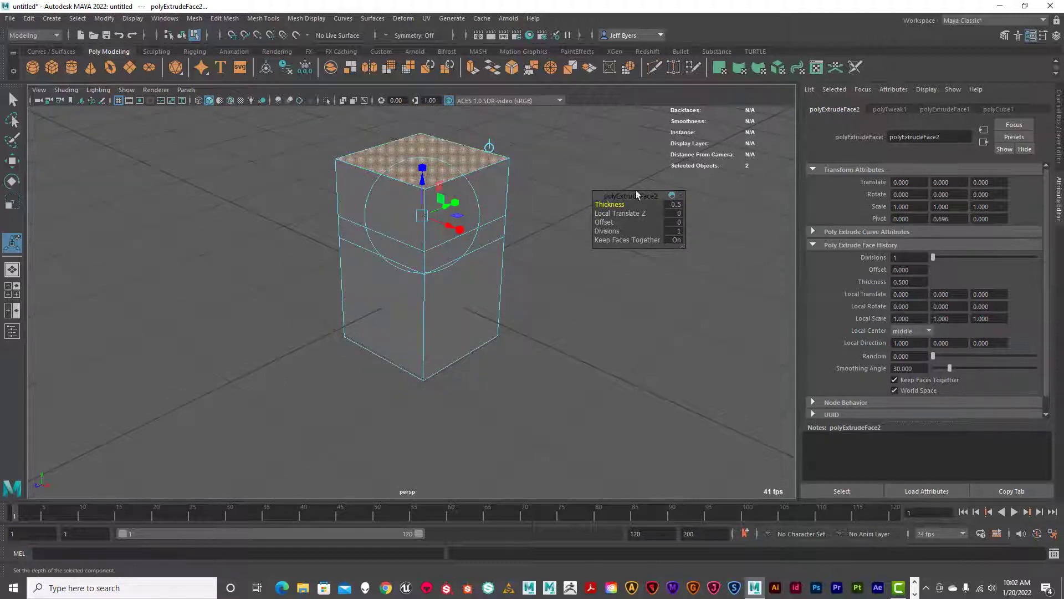
Step: Try a thickness of -0.4 on the second extrusion, undo it, and set the thickness to 0.2
left_click_drag(619, 205, 615, 205)
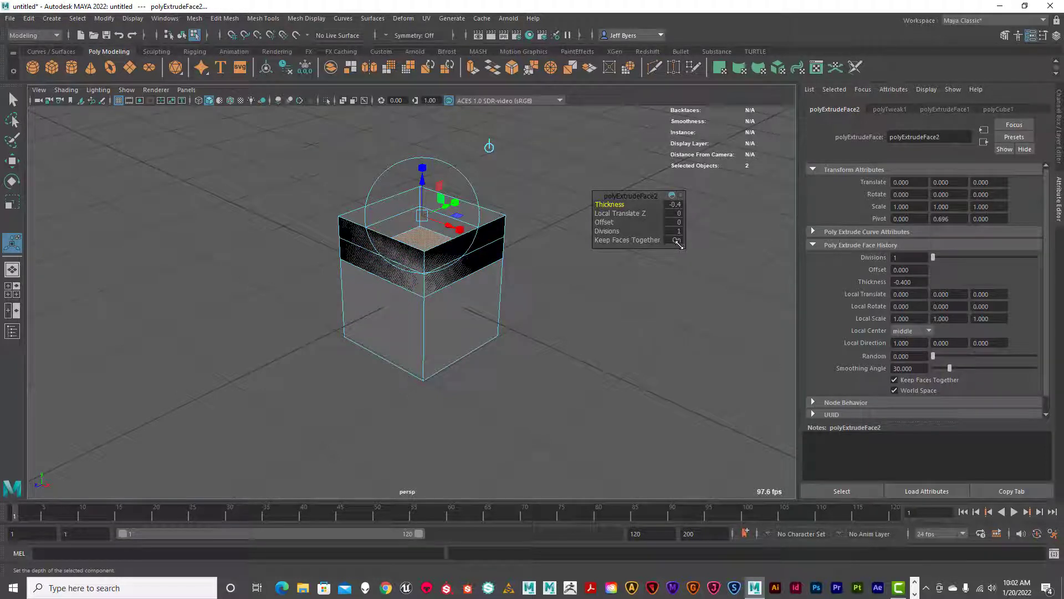
key("ctrl+z")
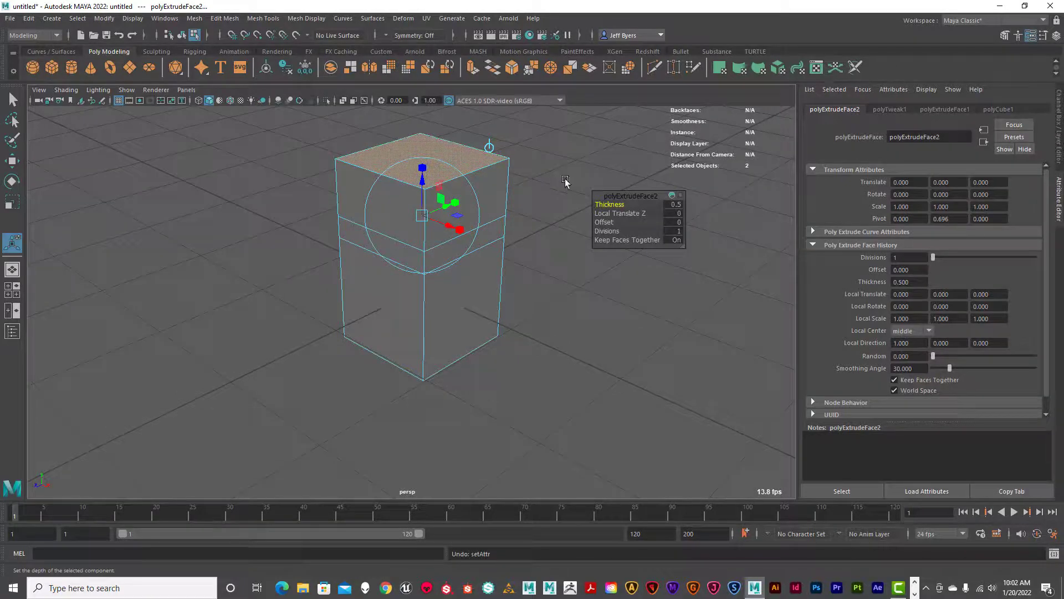
left_click_drag(617, 204, 615, 204)
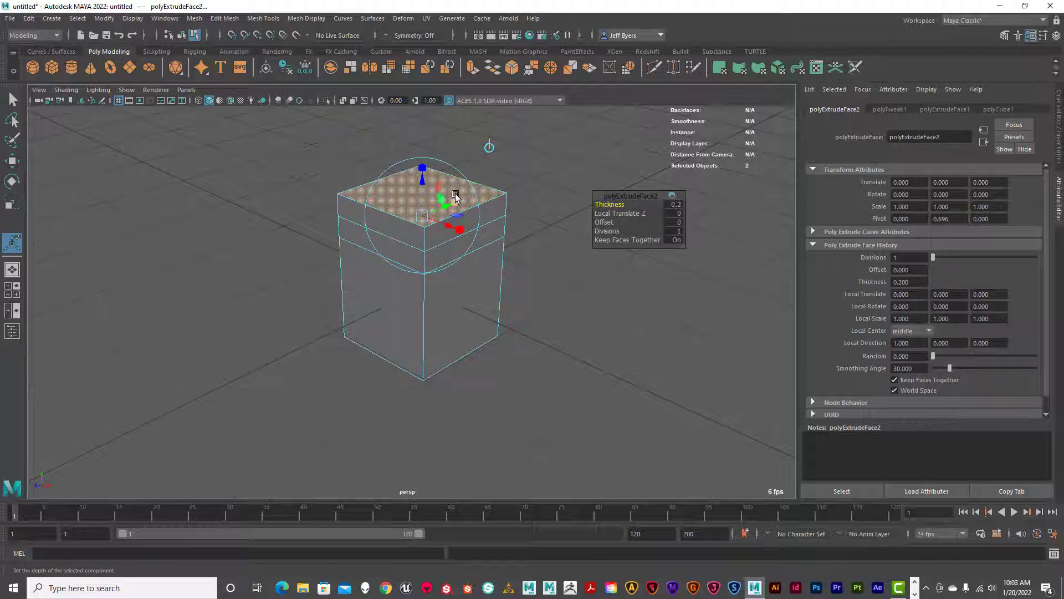
Step: Extrude the top face again with an offset of -0.3 so the new face flares outward
key("ctrl+e")
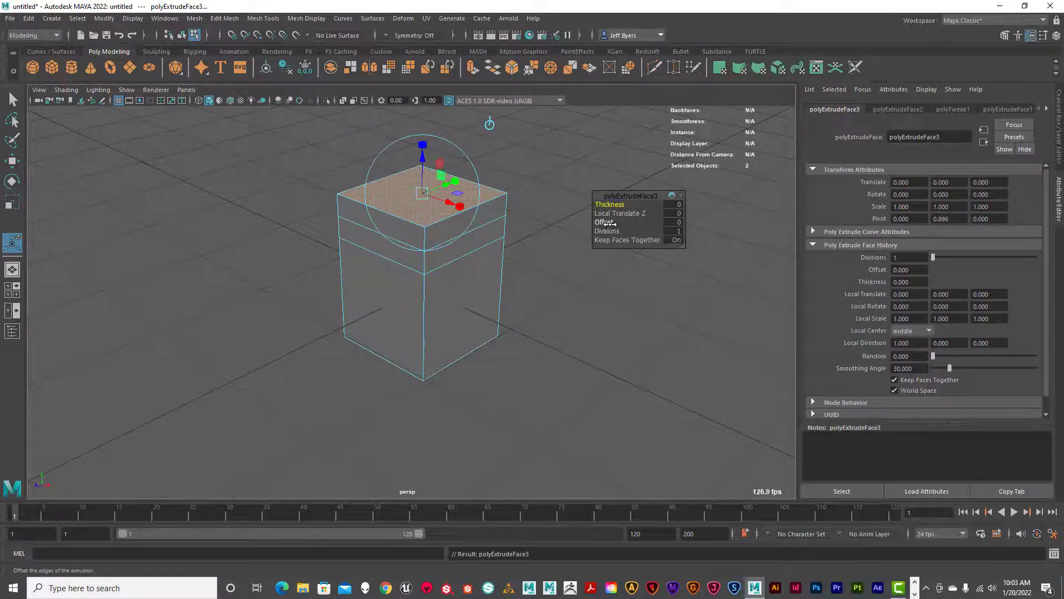
left_click_drag(604, 222, 604, 222)
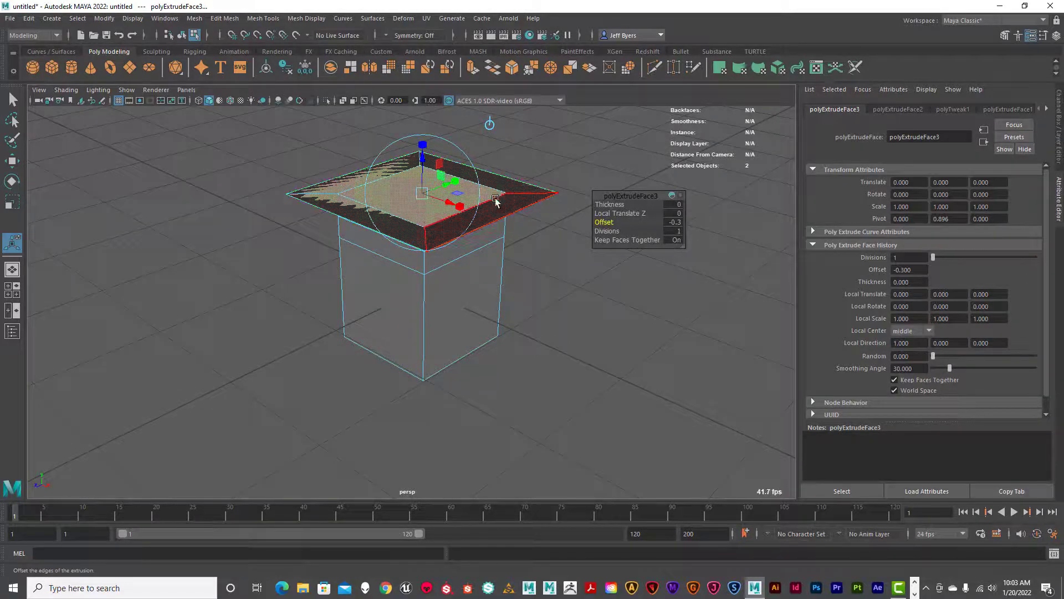
mouse_move(504, 231)
left_mouse_down("alt")
mouse_move(497, 167)
mouse_move(501, 239)
mouse_move(502, 215)
mouse_move(491, 223)
left_mouse_up("alt")
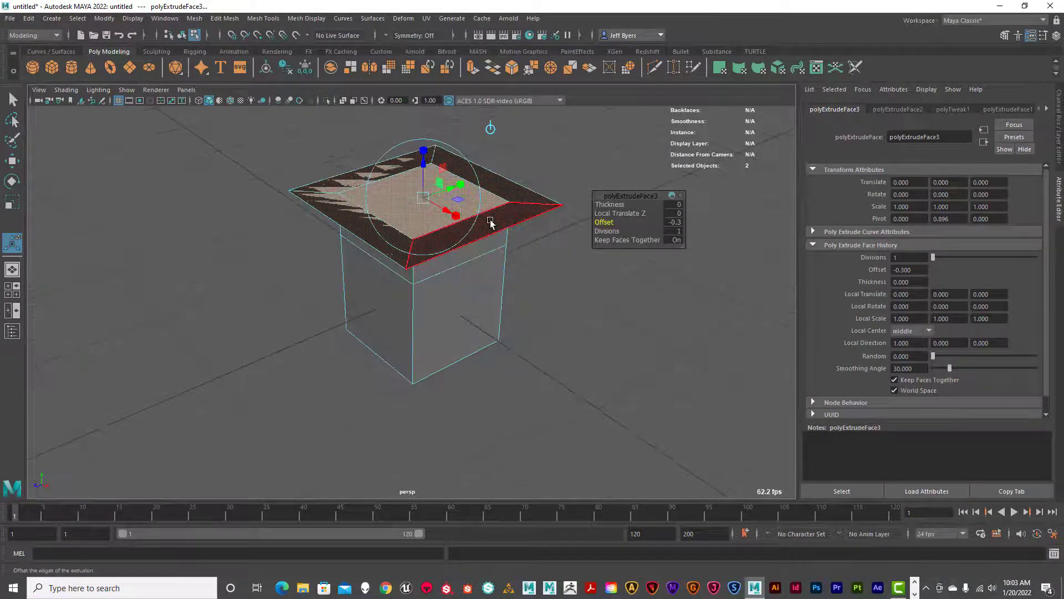
Step: Extrude the widened top faces with a thickness of 0.2 to form a slab, and inspect it from below
key("ctrl+e")
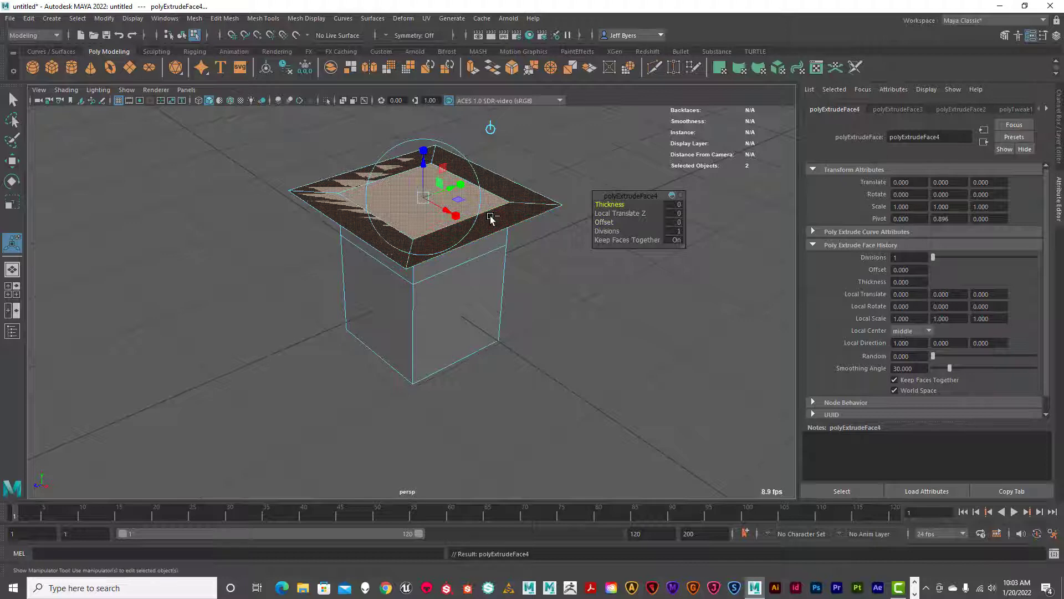
mouse_move(614, 206)
left_mouse_down()
mouse_move(629, 206)
mouse_move(611, 205)
left_mouse_up()
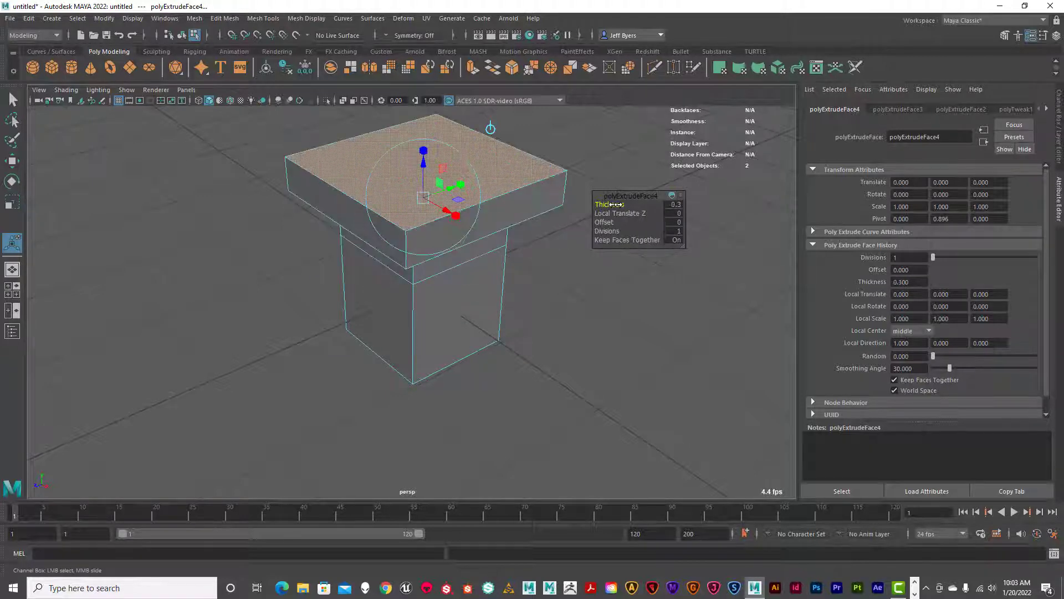
left_click_drag(613, 205, 610, 204)
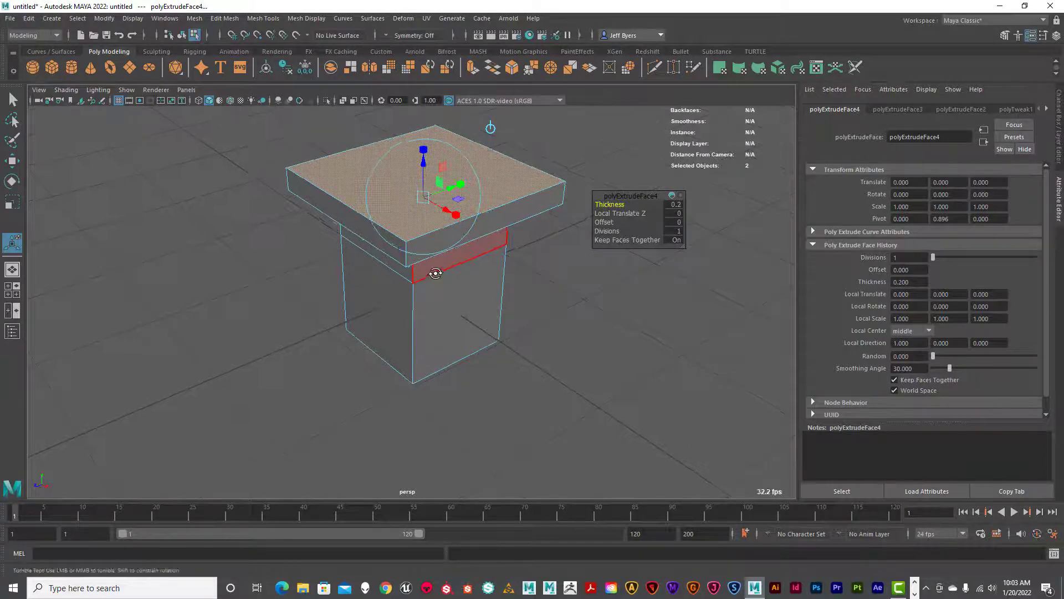
left_click_drag(436, 273, 430, 219, "alt")
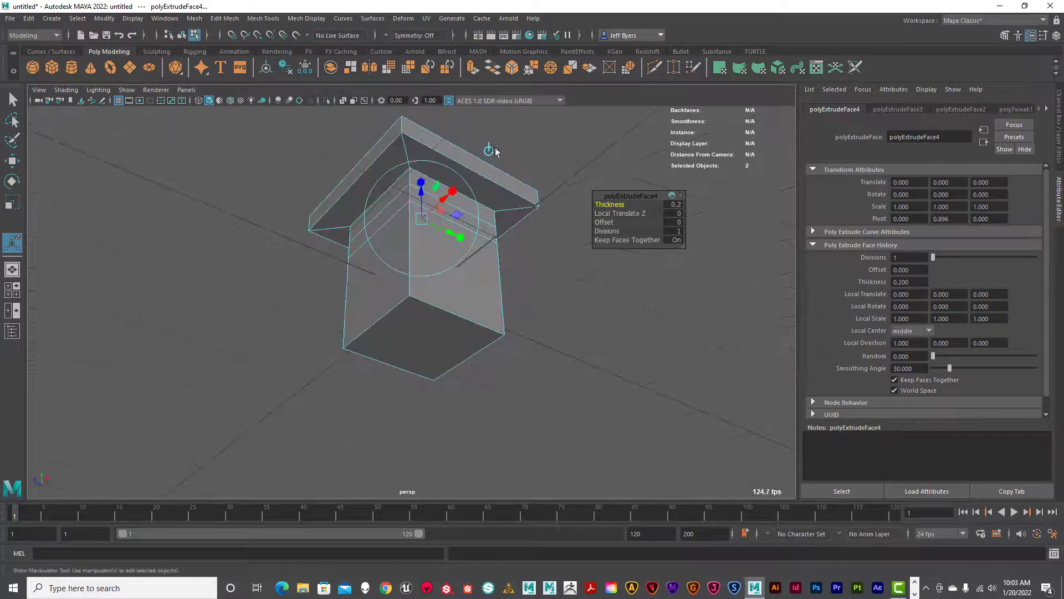
left_click_drag(515, 180, 447, 179, "alt")
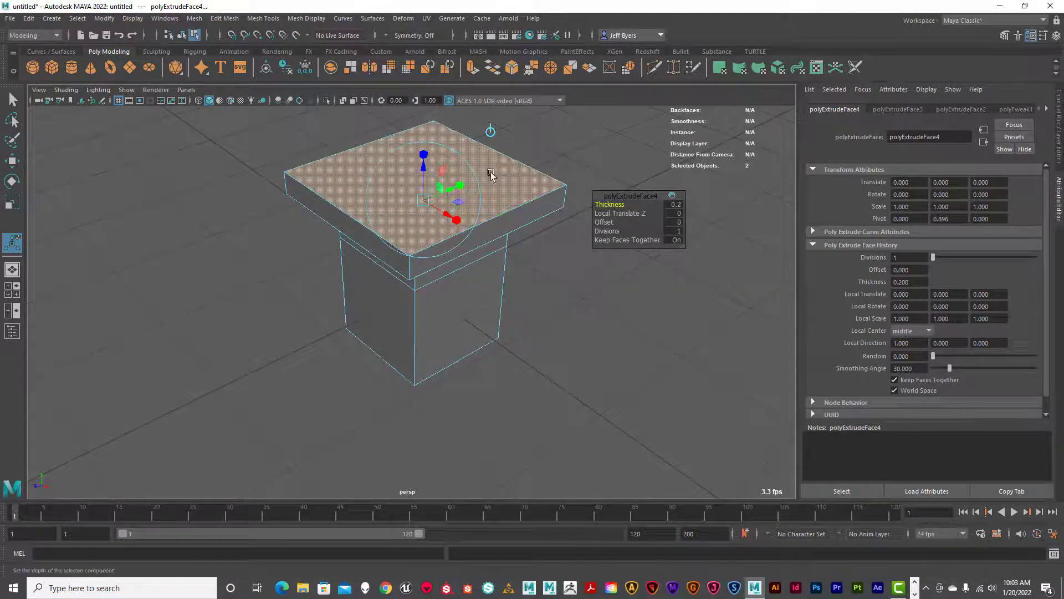
Step: Try moving the slab's top face down about 0.296 units, and undo the move
key("w")
left_click_drag(526, 203, 504, 261, "alt")
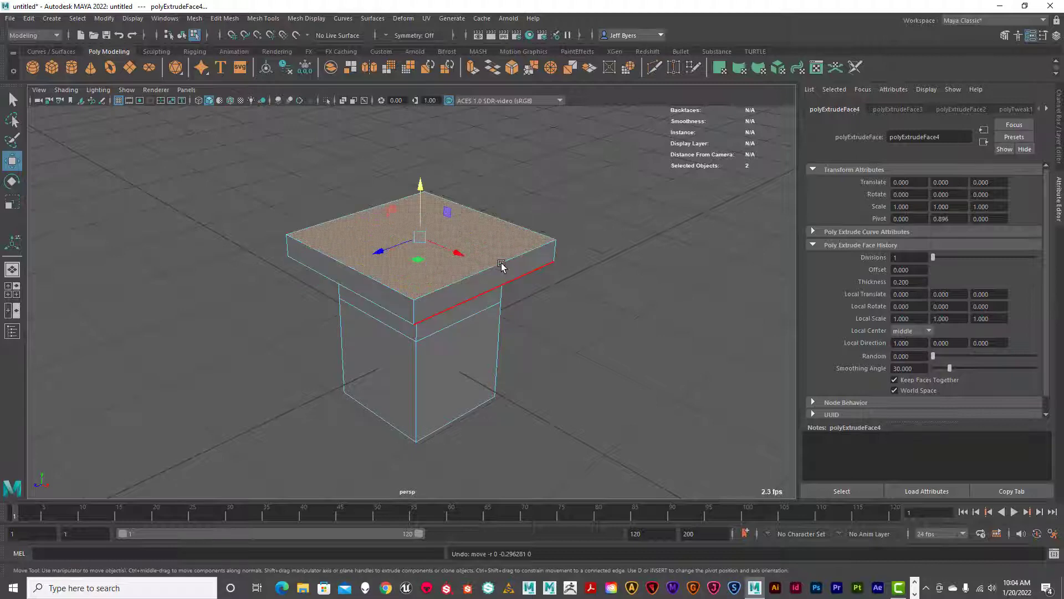
left_click_drag(620, 218, 581, 232, "alt")
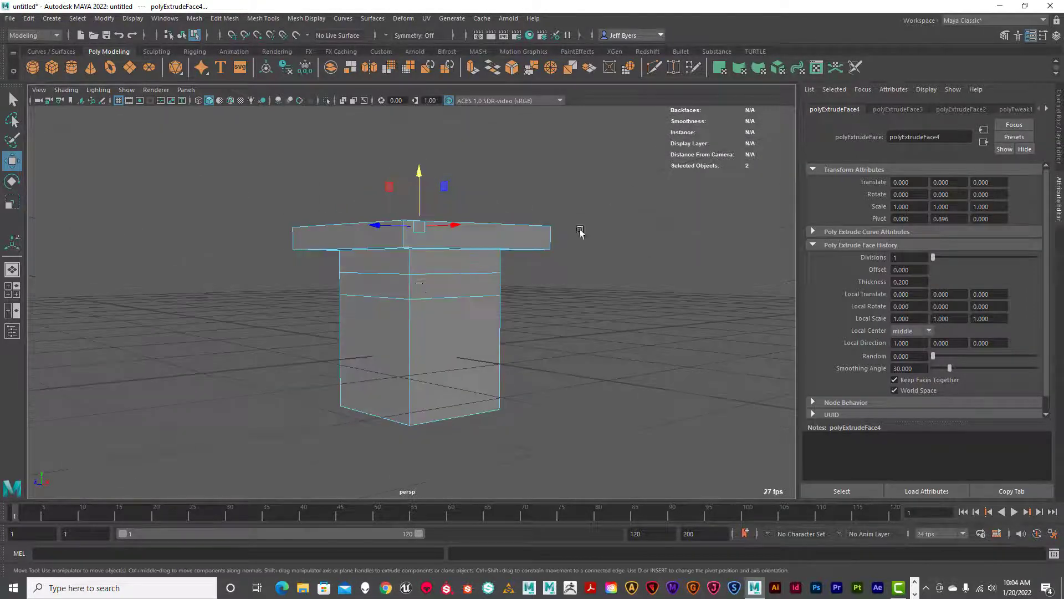
left_click_drag(480, 324, 499, 311, "alt")
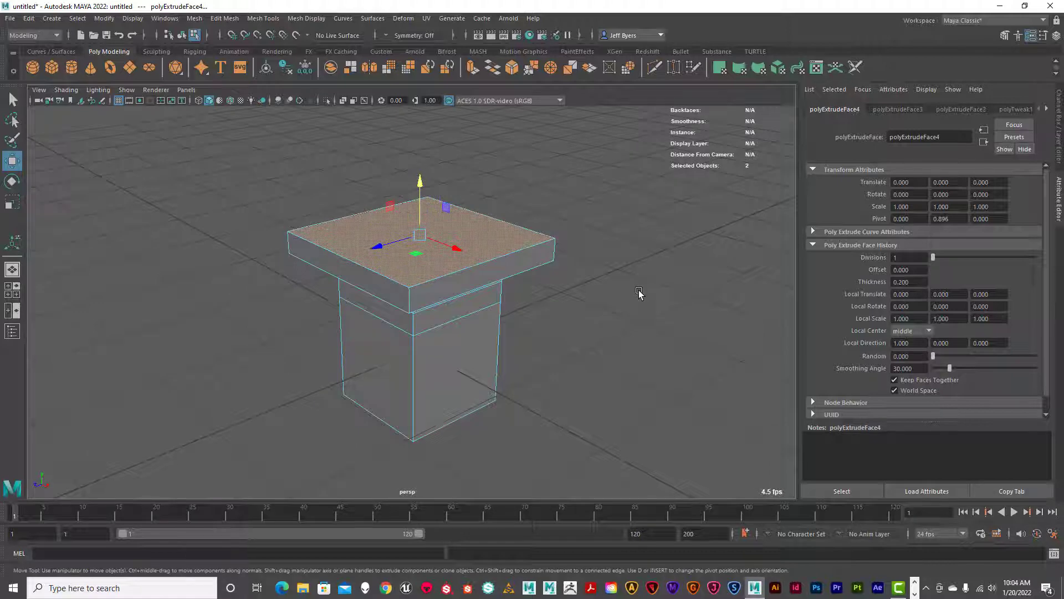
Step: Extrude the slab's top face once more and scale the new face down uniformly to about 0.73
key("ctrl+e")
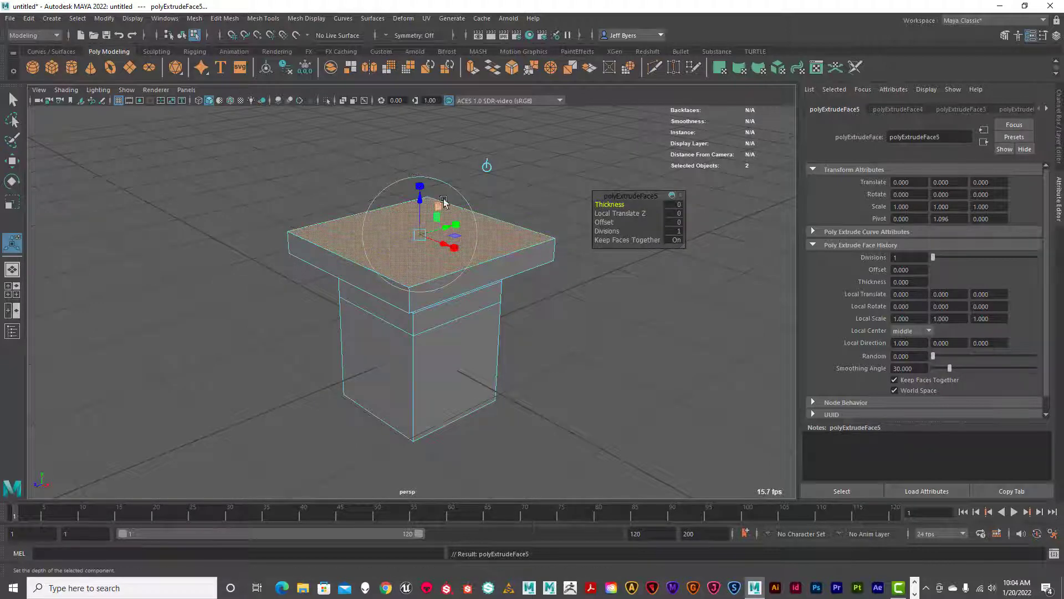
key("r")
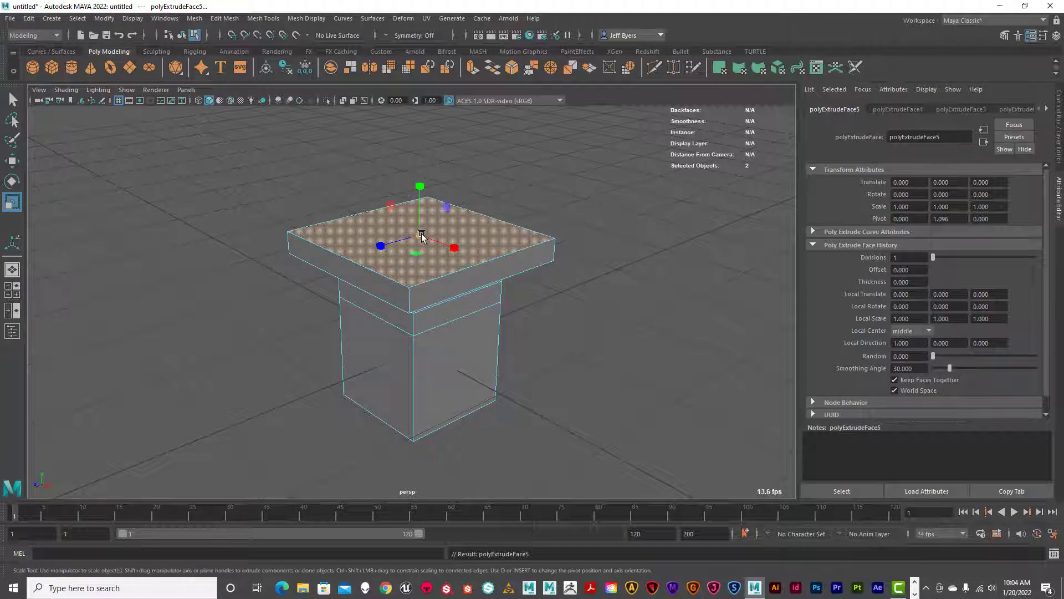
left_click_drag(422, 236, 390, 240)
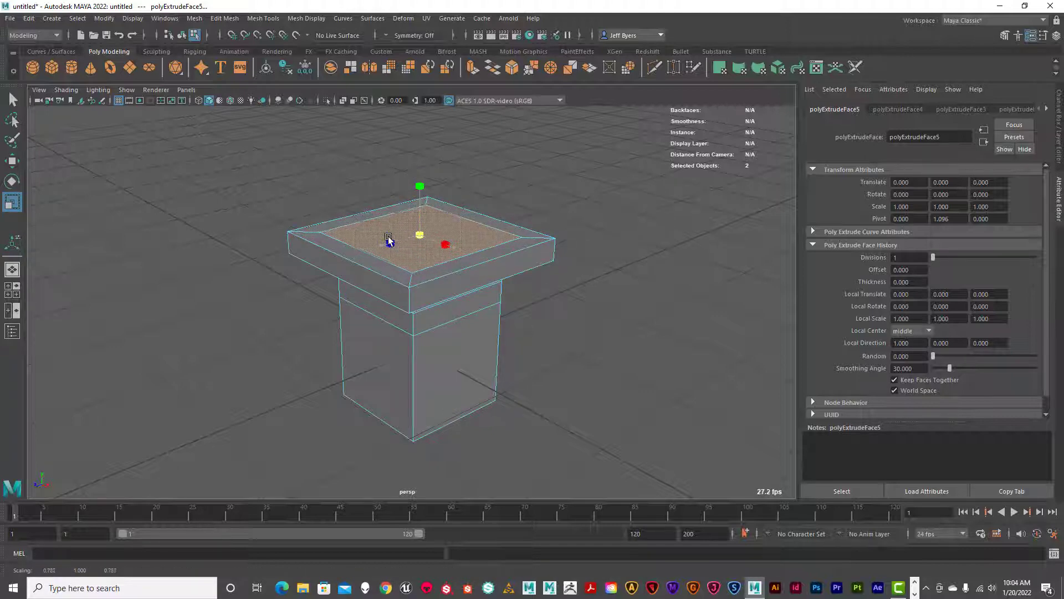
left_click_drag(452, 312, 398, 294, "alt")
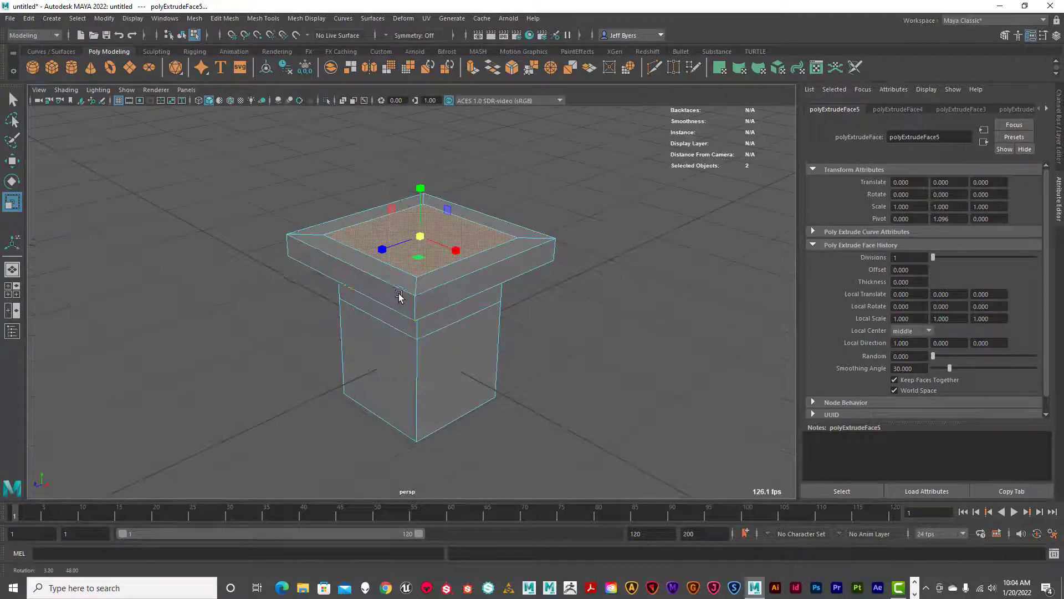
Step: View the model in the maximized top view up close, and return to the perspective view
key("space")
key("space")
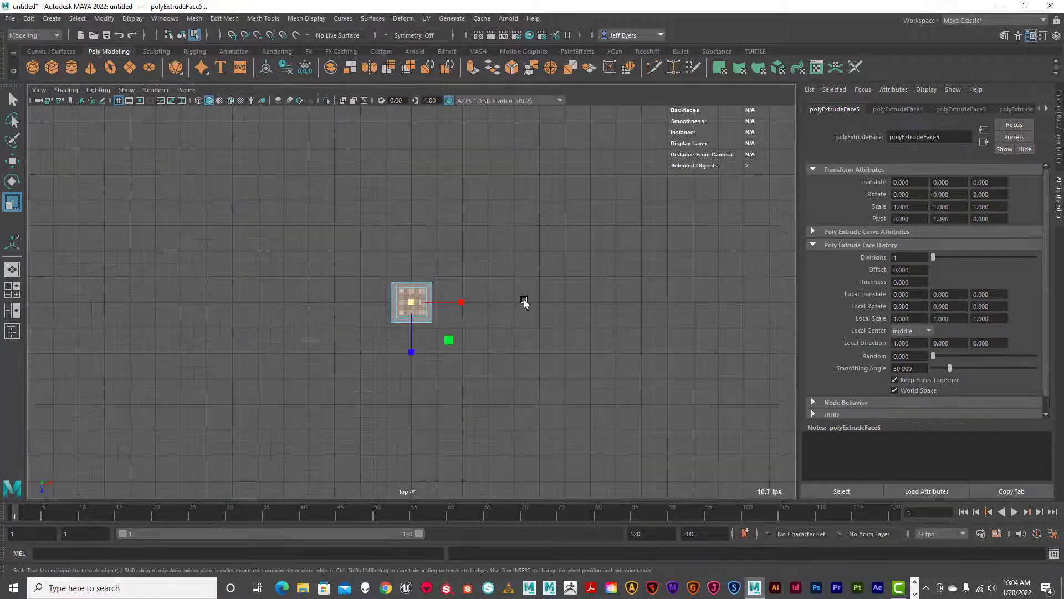
scroll(521, 301, "up", 3)
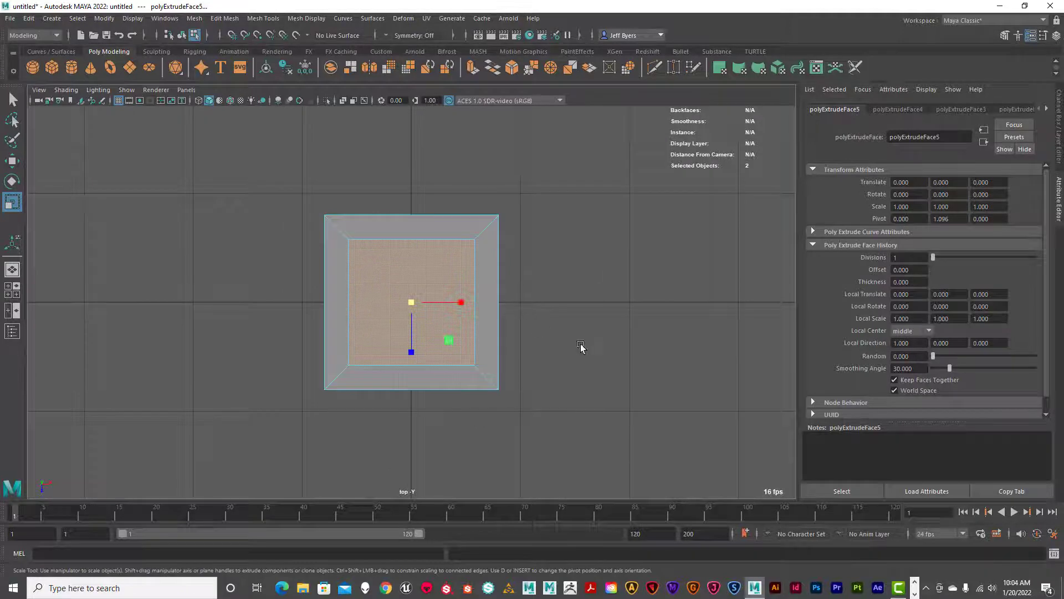
key("space")
key("space")
key("space")
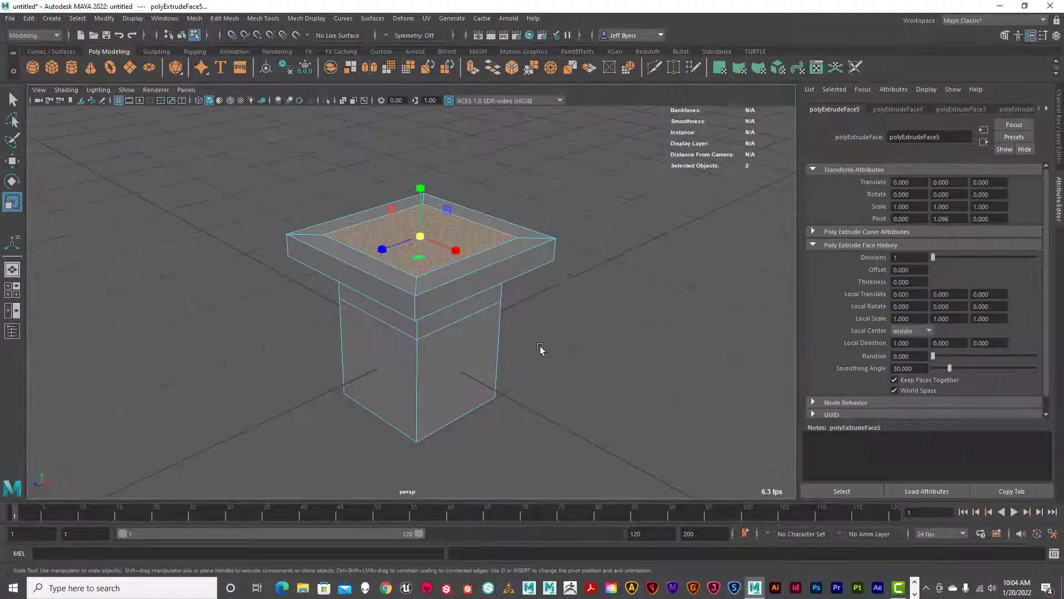
Step: Alternate between the four-view layout, the maximized top view and the single perspective view, ending in the four-view layout
key("space")
key("space")
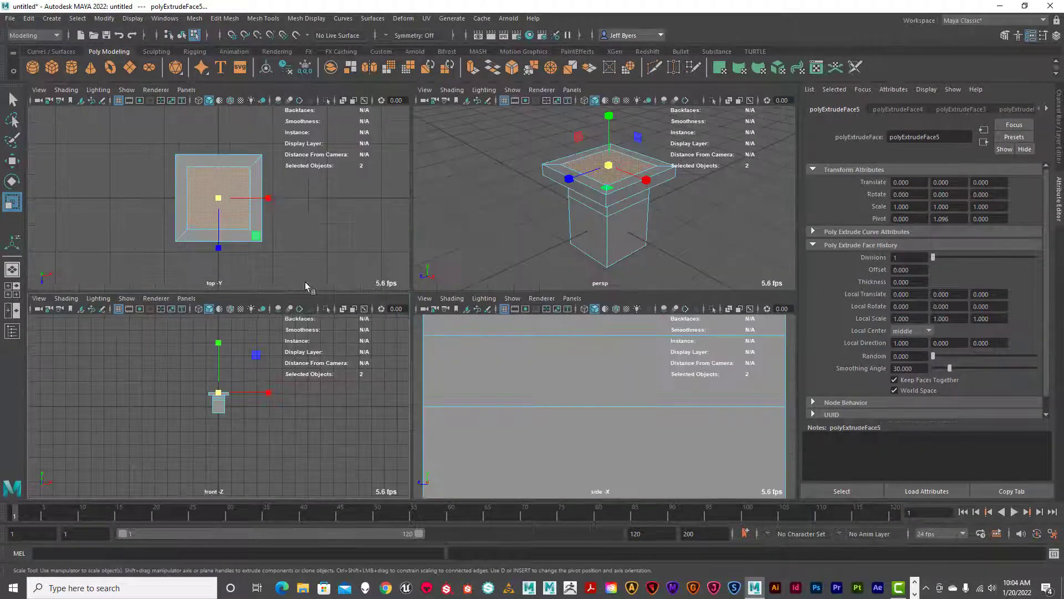
key("space")
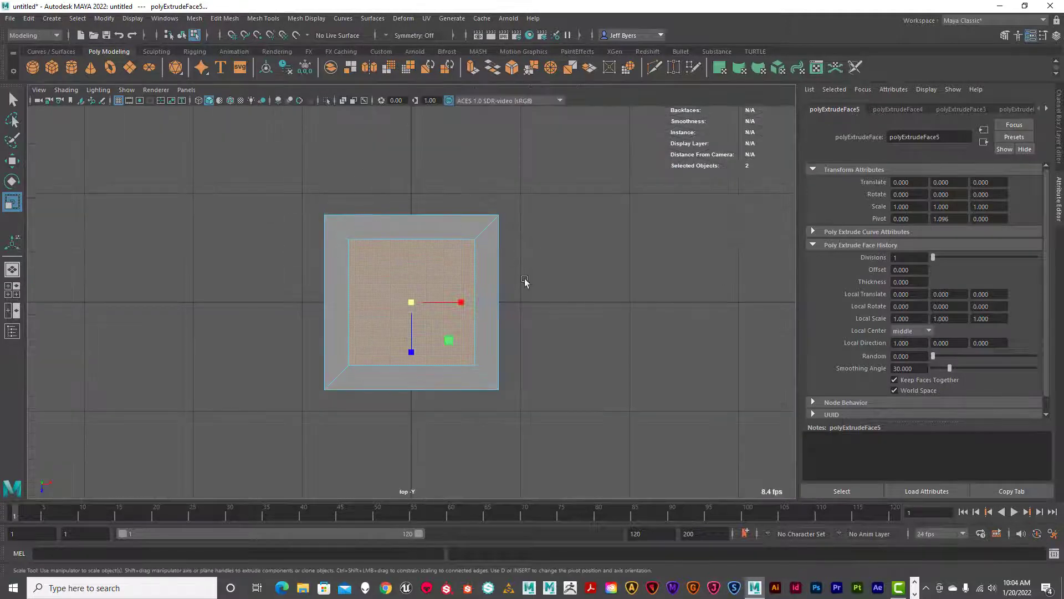
key("space")
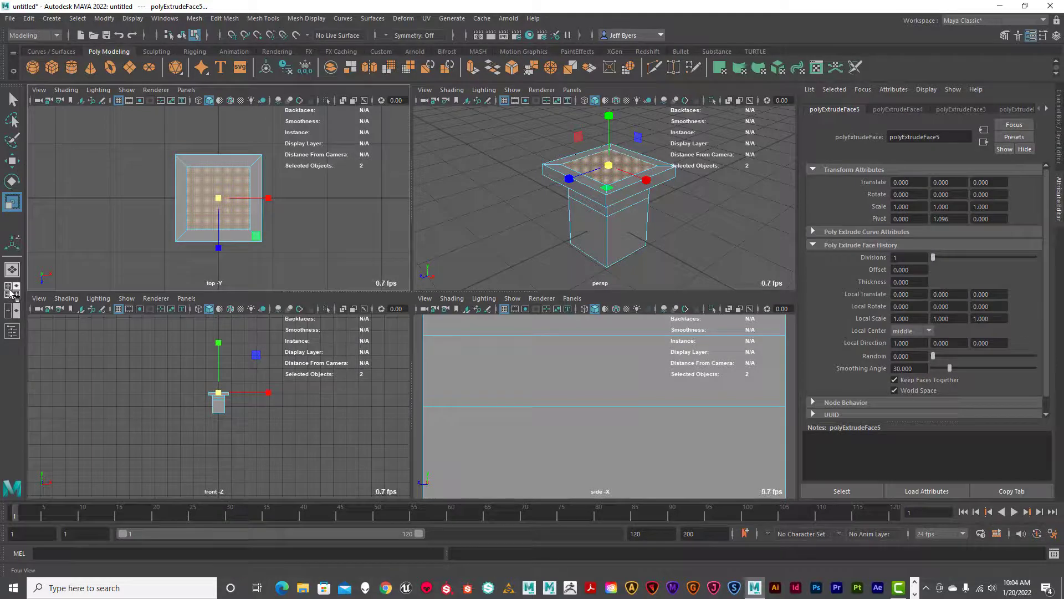
left_click(12, 269)
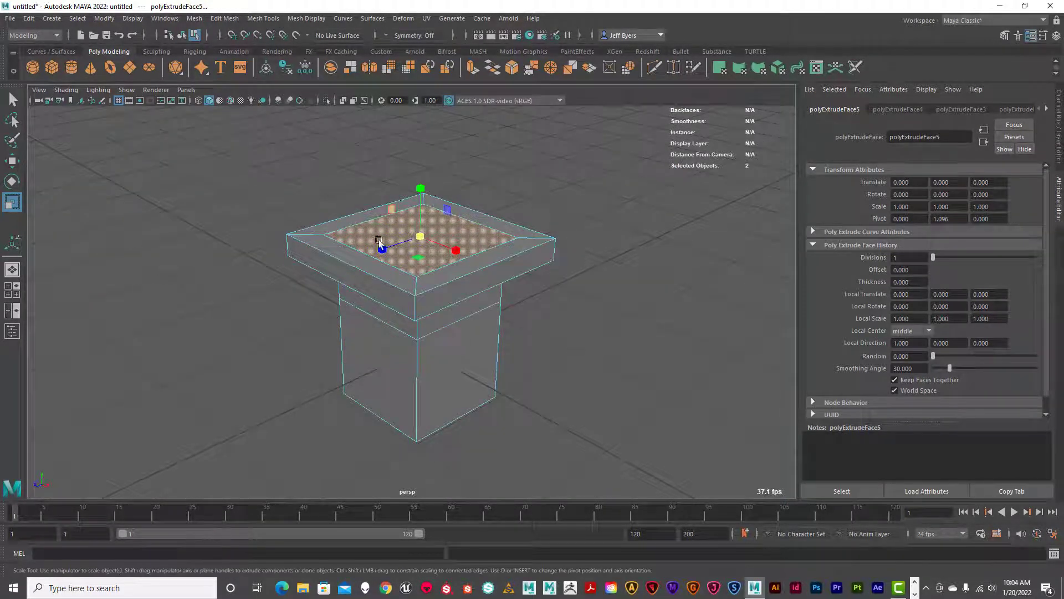
key("space")
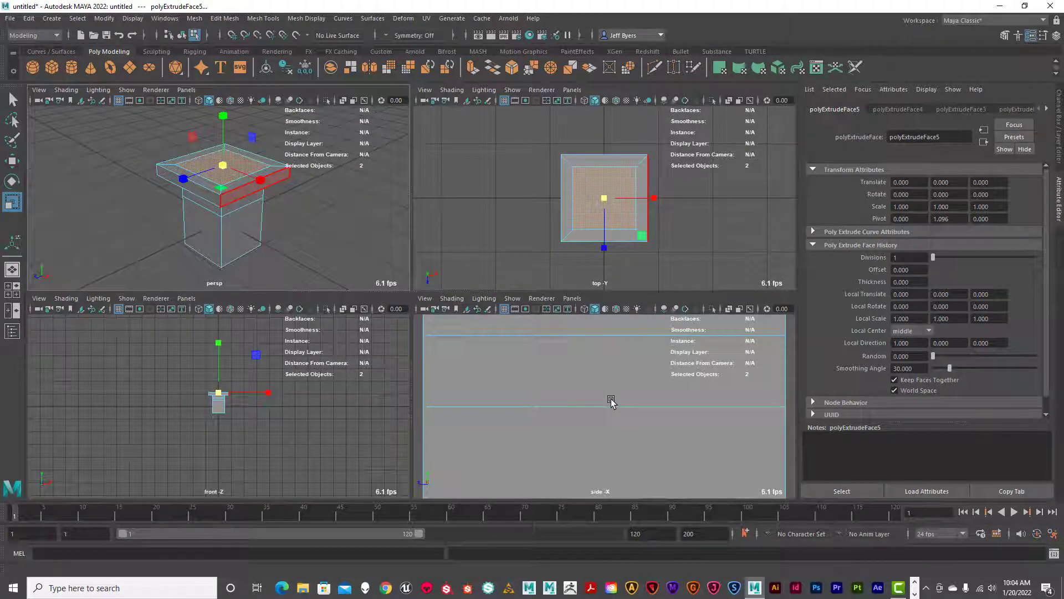
left_click(10, 292)
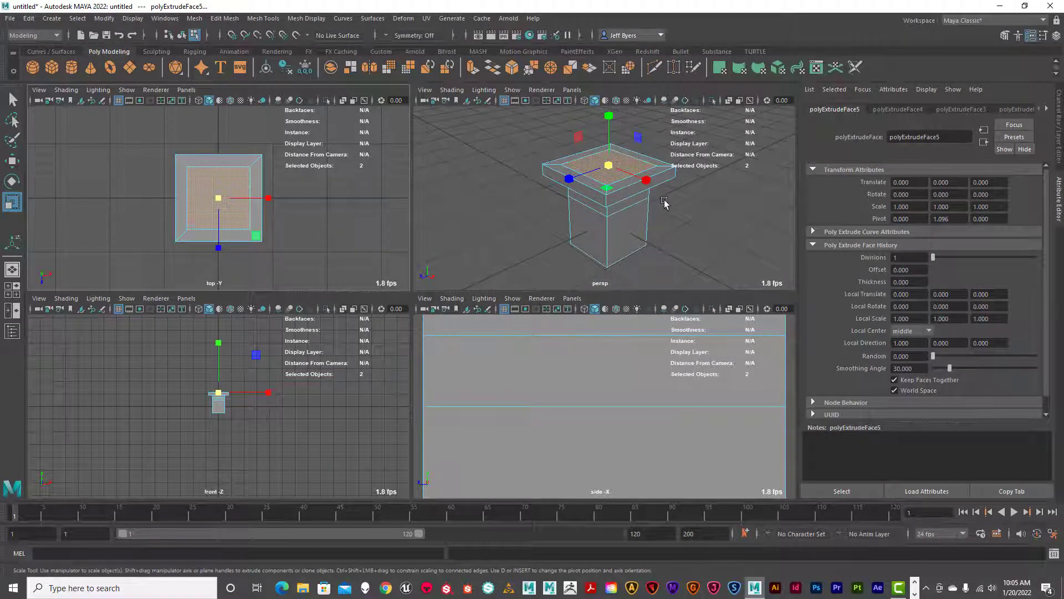
Step: Zoom the side, front and top views to fit the model, and frame the selected top face in the perspective and top views
scroll(652, 388, "down", 5)
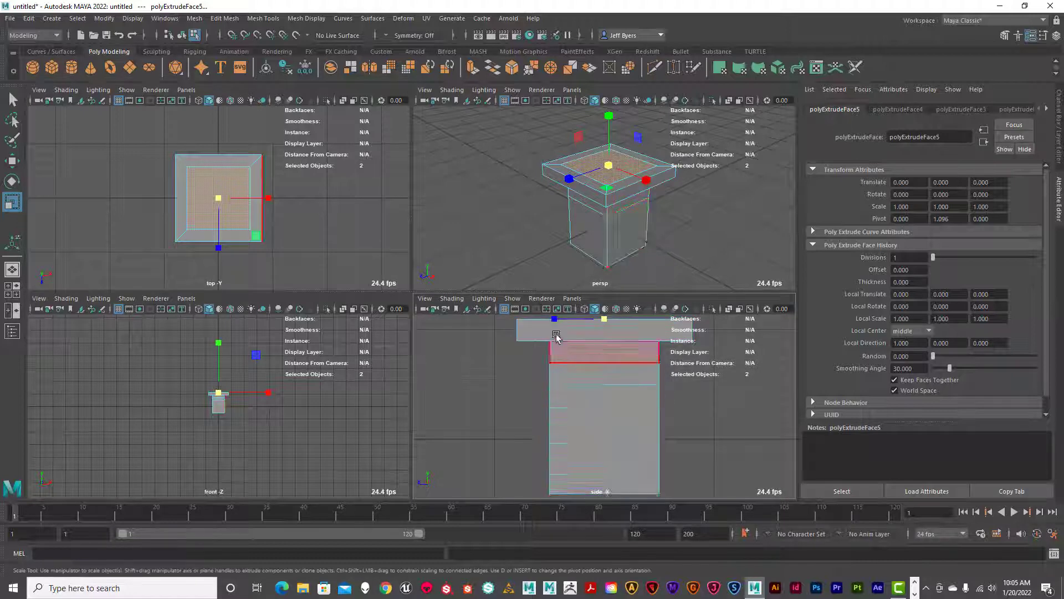
scroll(309, 411, "up", 5)
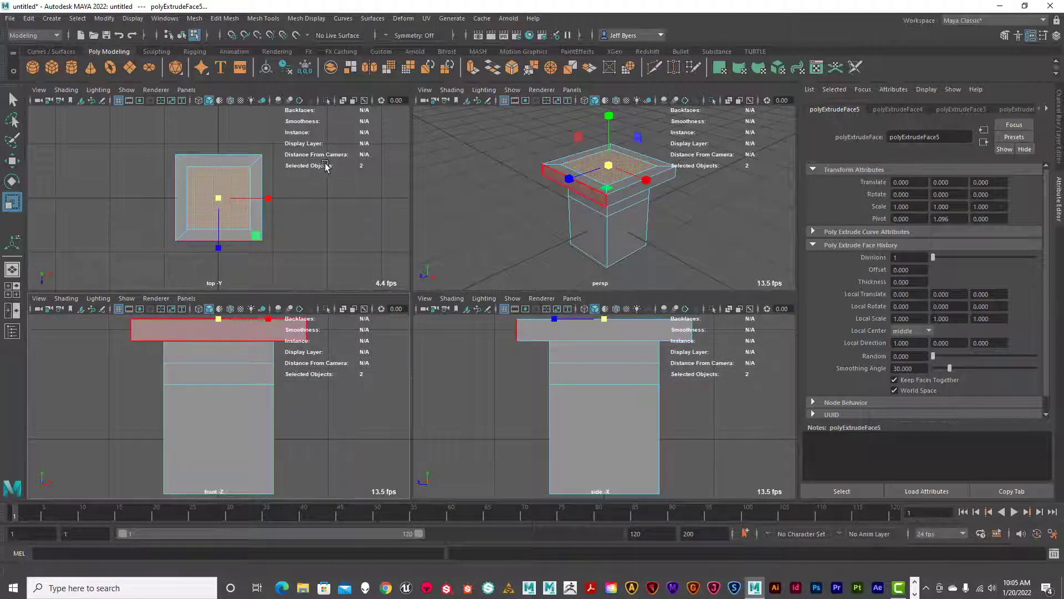
scroll(331, 206, "up", 3)
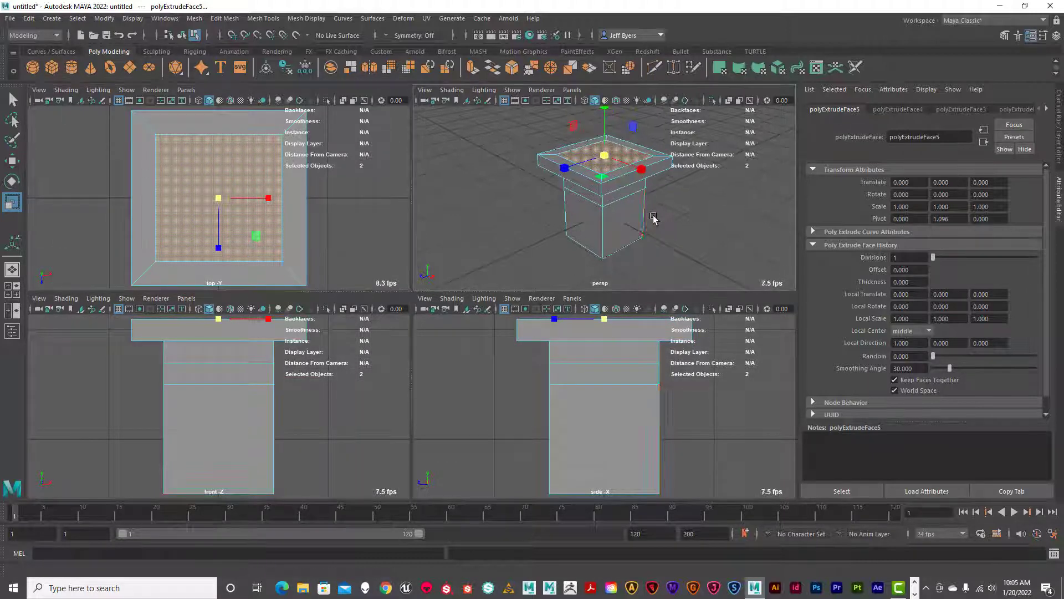
key("f")
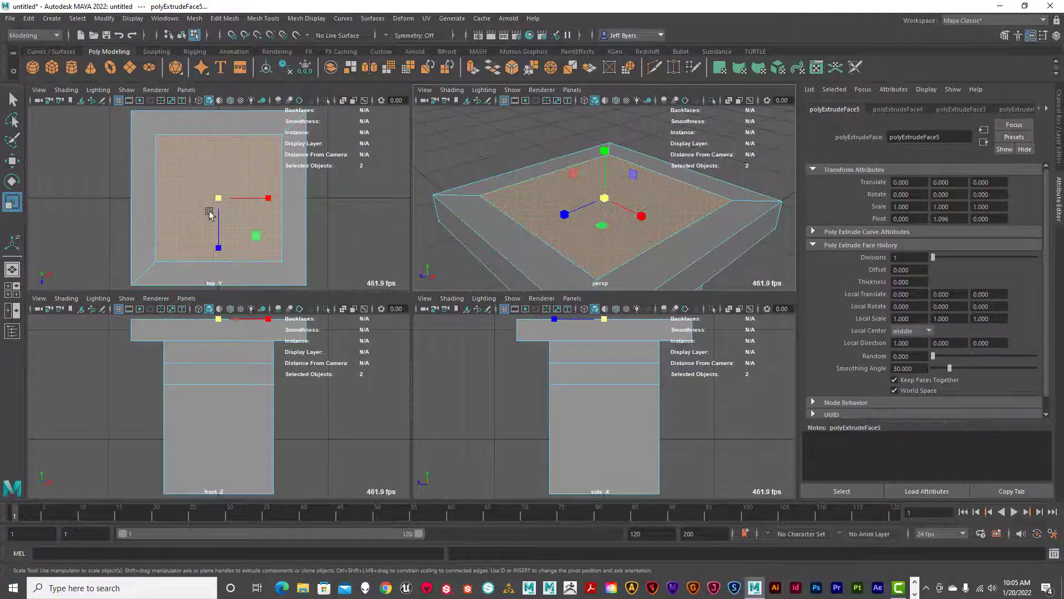
key("f")
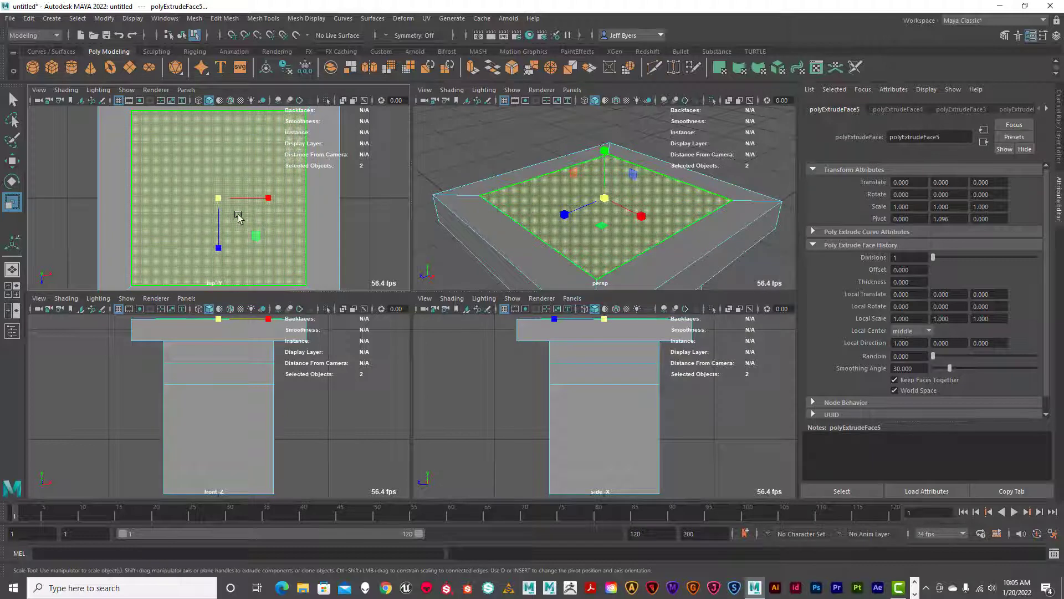
scroll(308, 248, "down", 2)
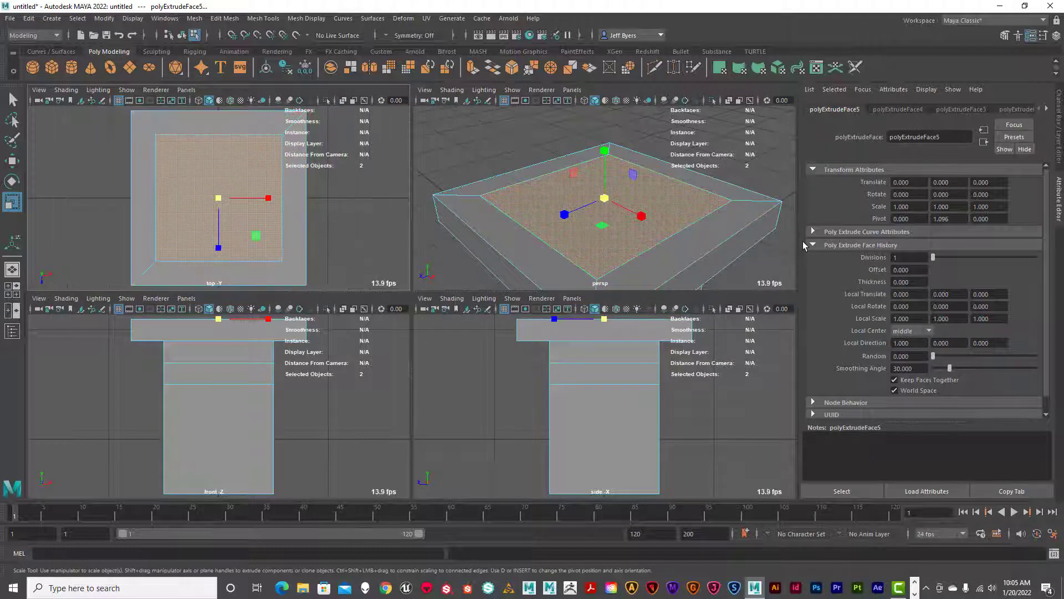
scroll(664, 219, "down", 5)
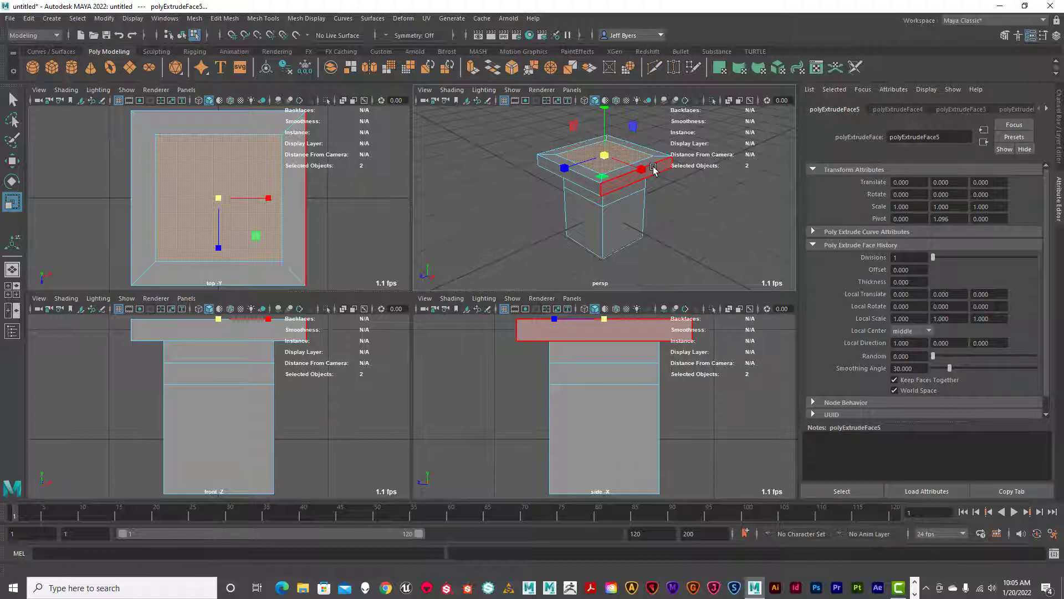
scroll(663, 186, "up", 5)
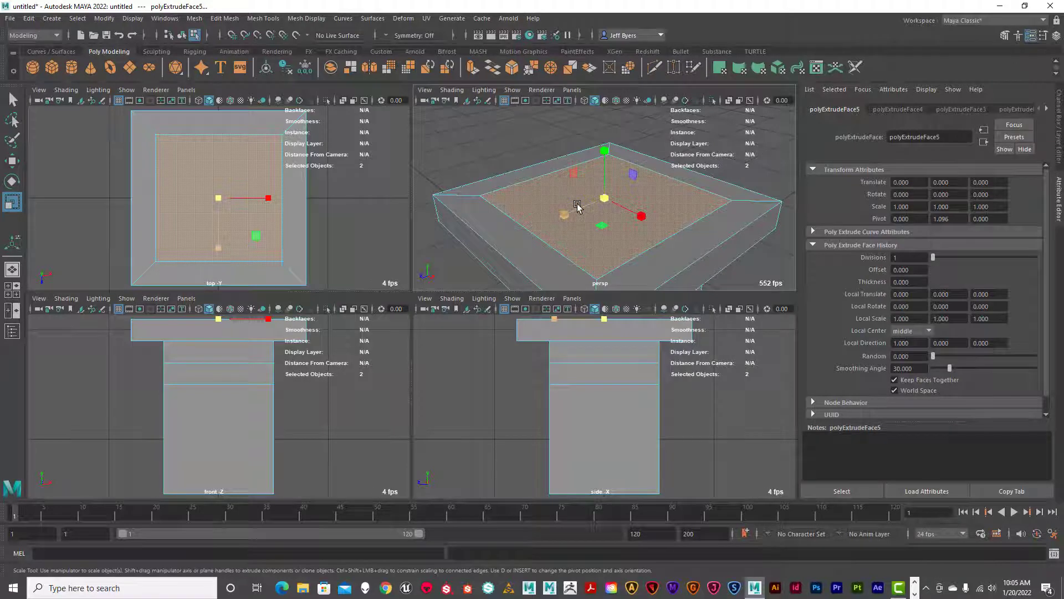
scroll(613, 218, "down", 5)
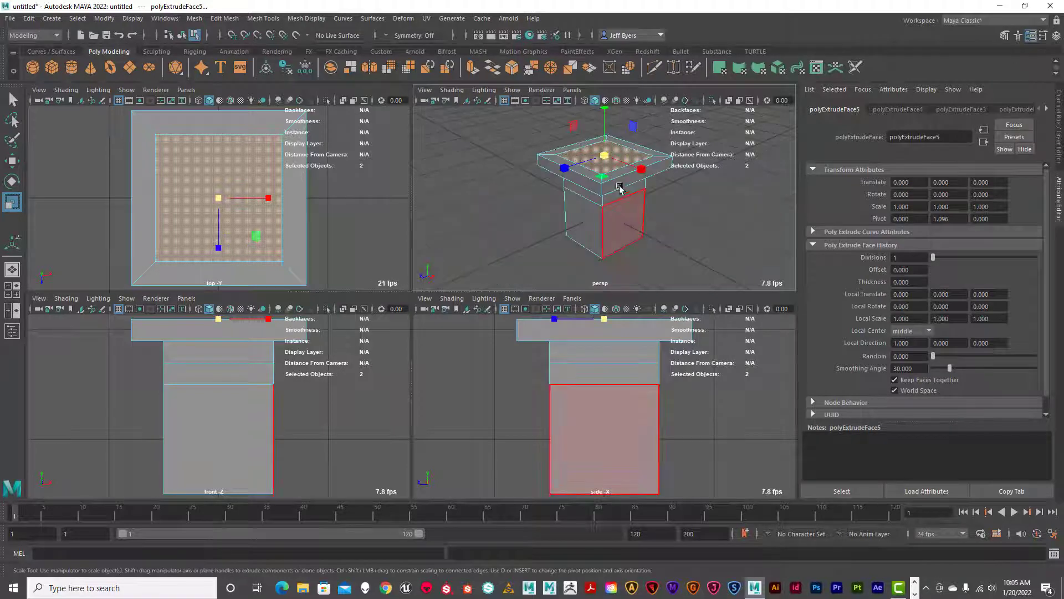
Step: Maximize the top view and display the model in wireframe
key("space")
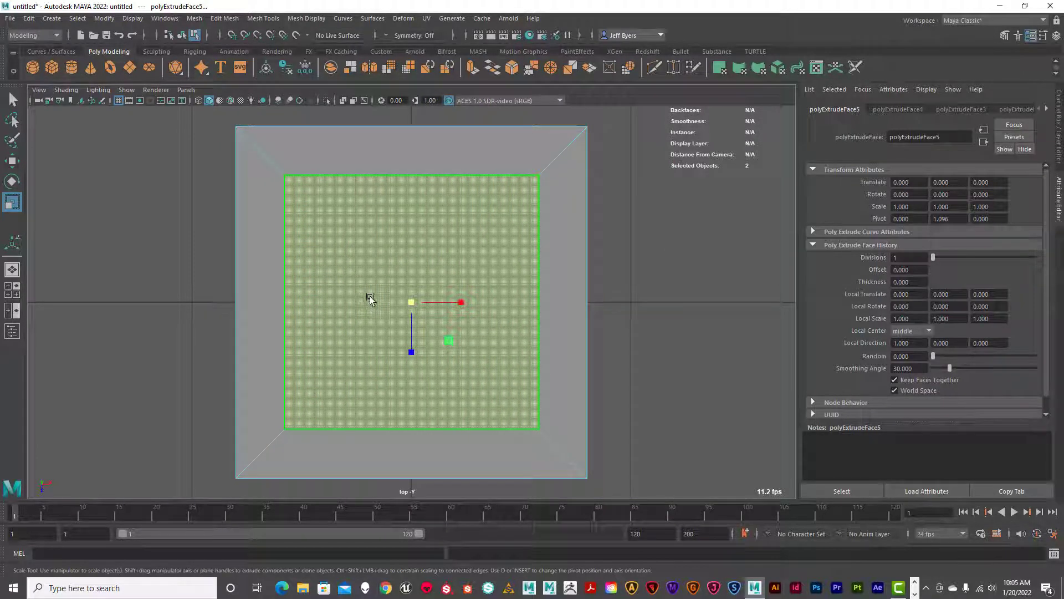
key("4")
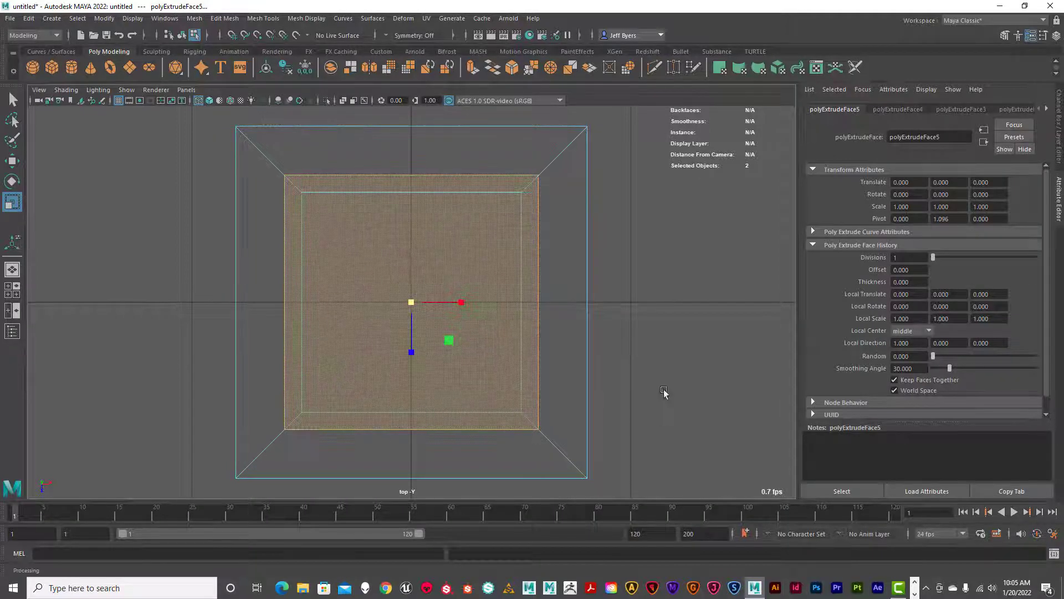
Step: Scale the selected top face down uniformly about its centre in the maximized top view and return to the perspective view
key("space")
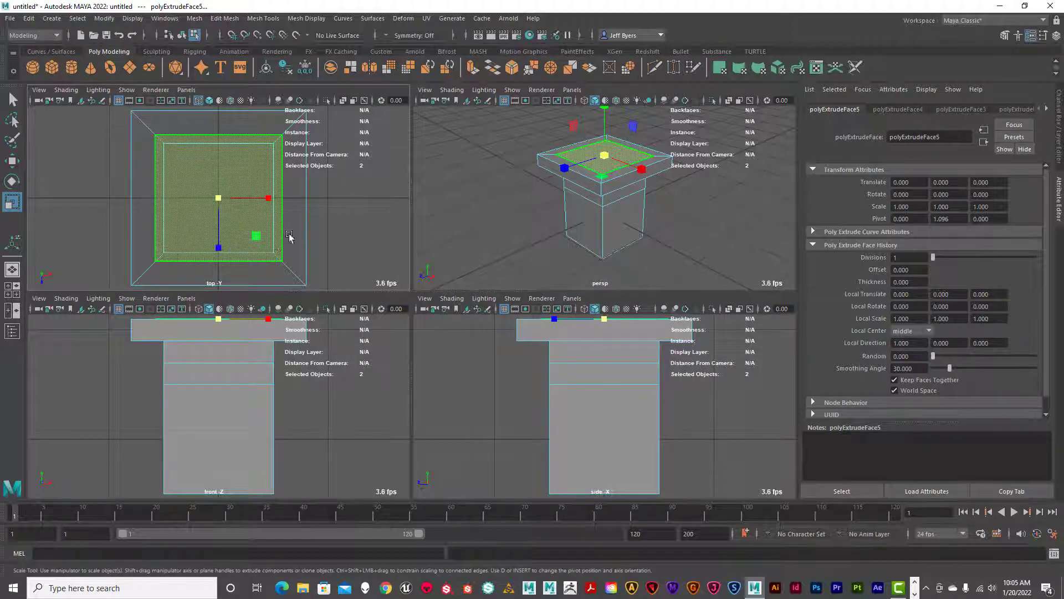
key("space")
left_click_drag(415, 304, 371, 303)
key("space")
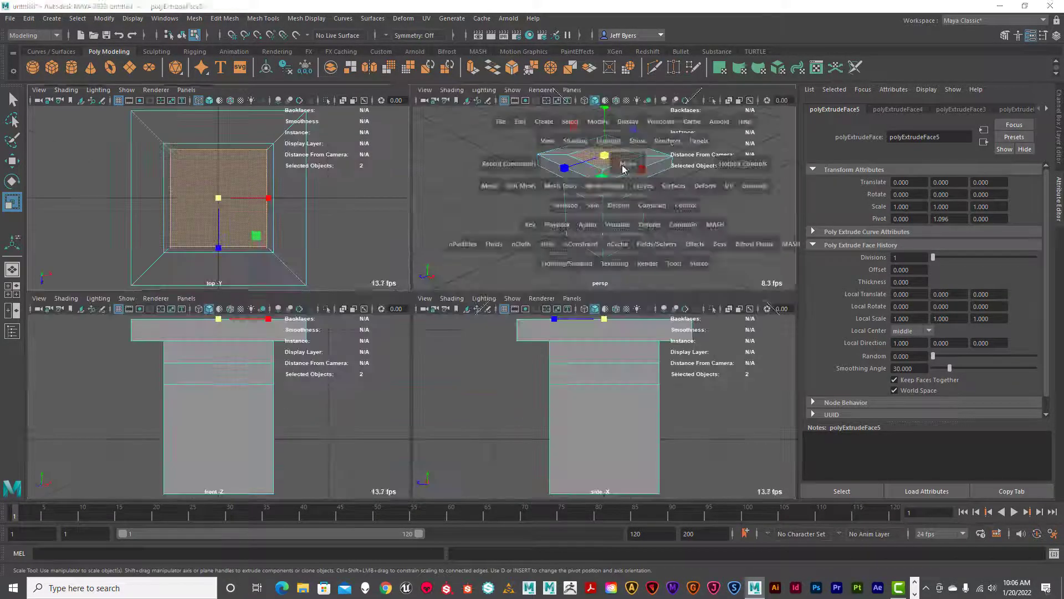
key("space")
left_click_drag(473, 276, 449, 292, "alt")
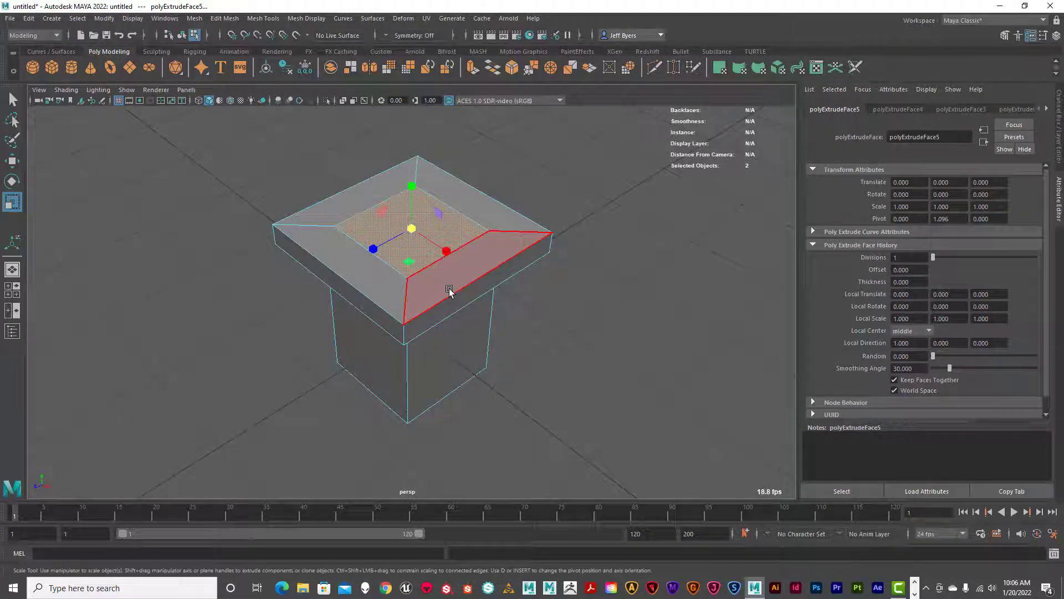
Step: Try extruding the inset top face and moving it down into the body as a recess, and undo the move and extrusion
key("ctrl+e")
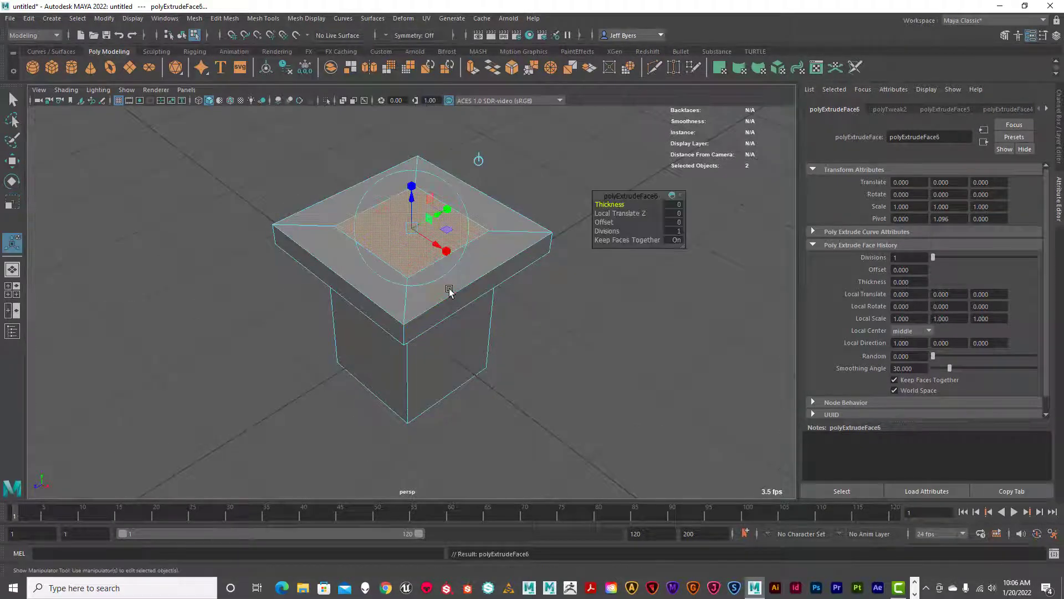
key("w")
left_click_drag(499, 222, 501, 189, "alt")
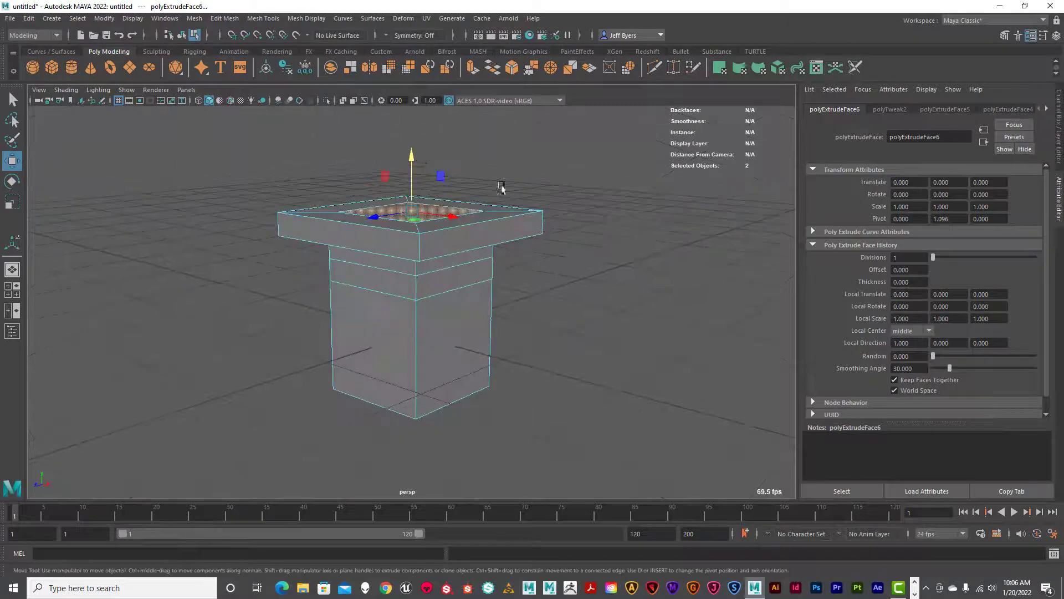
left_click_drag(406, 153, 415, 256)
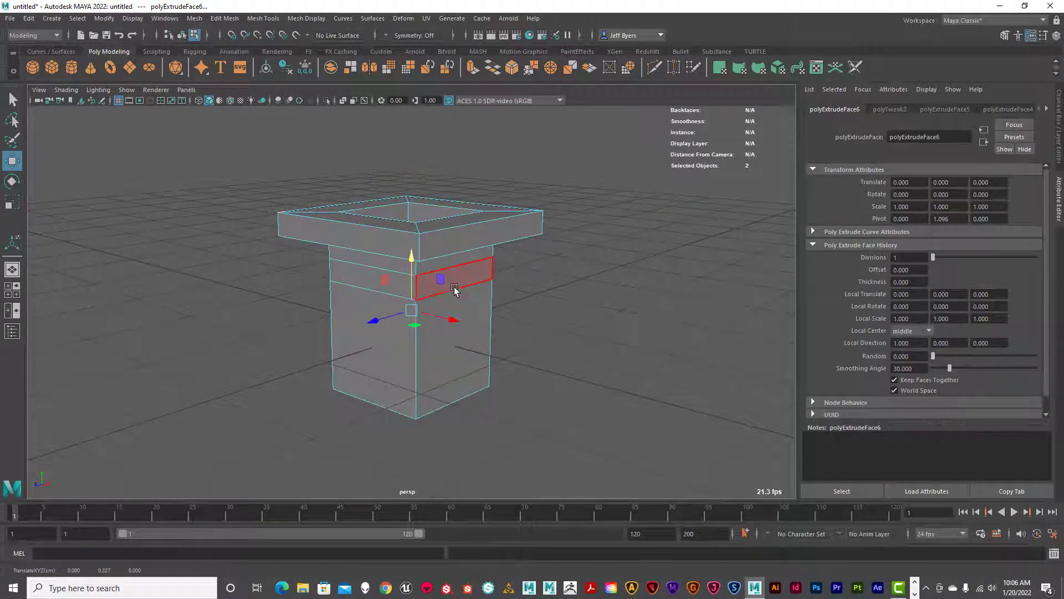
left_click_drag(451, 302, 490, 316, "alt")
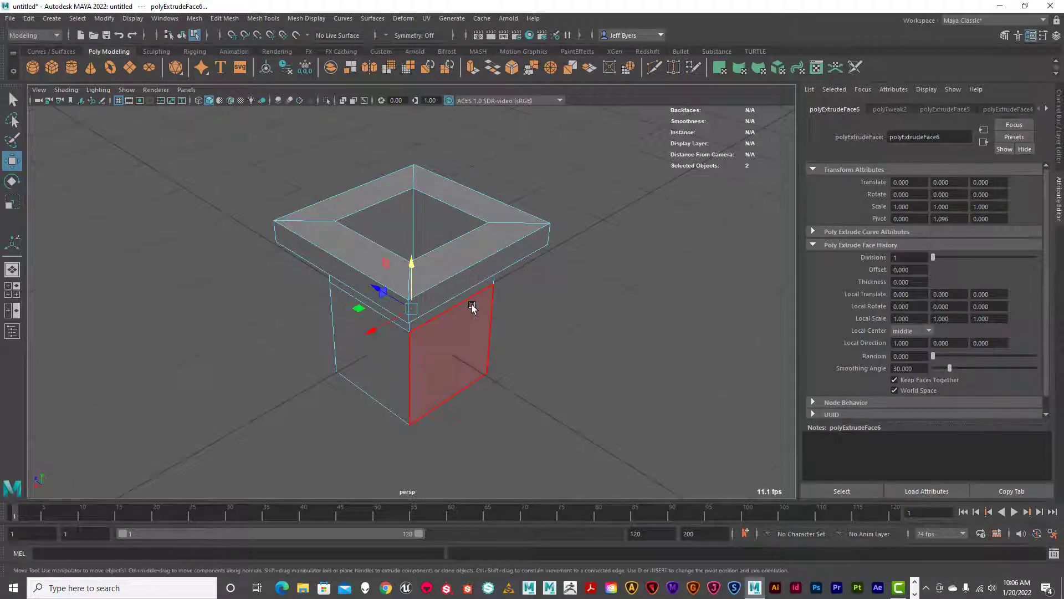
key("ctrl+z")
key("ctrl+z")
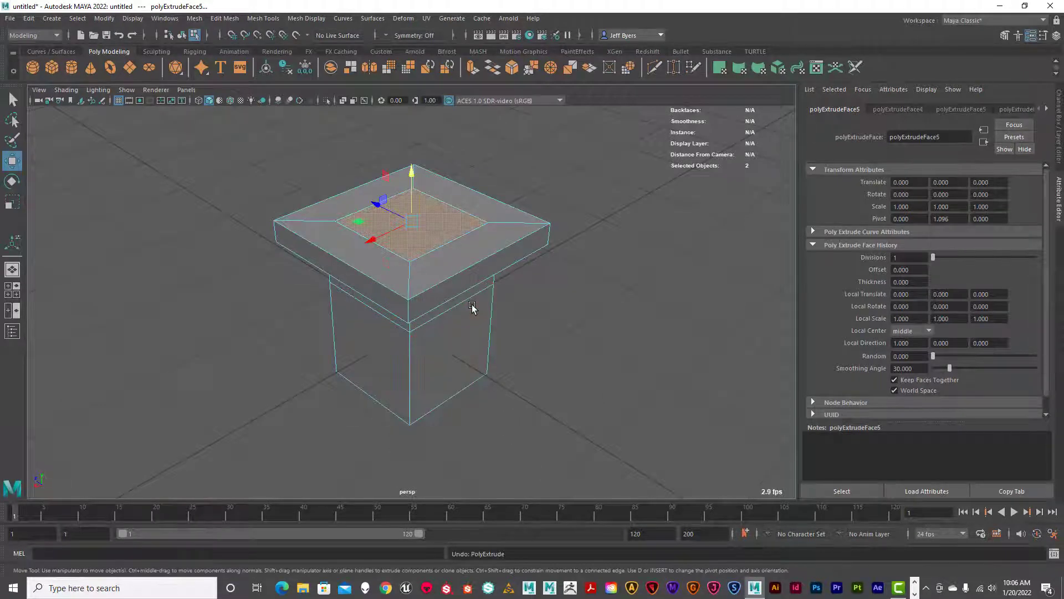
Step: Select the extruded model as a whole object and delete it
right_click(476, 239)
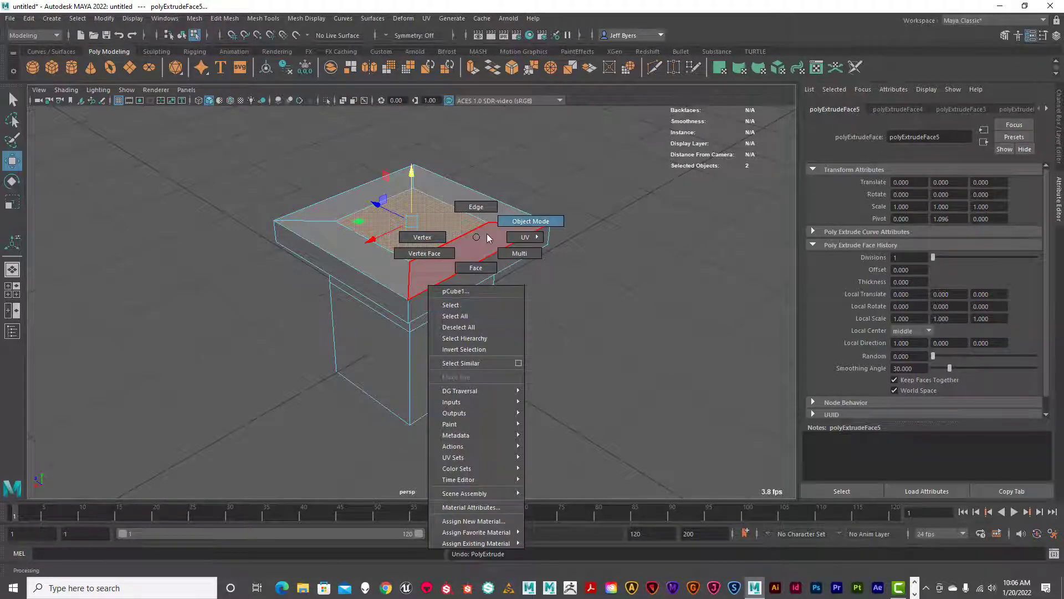
left_click(458, 305)
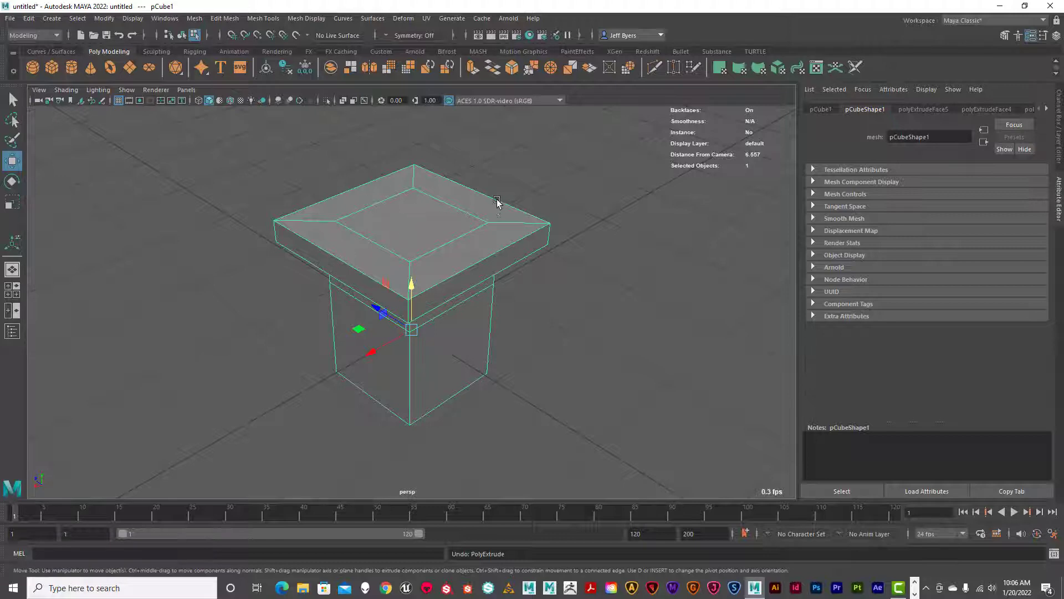
mouse_move(520, 232)
left_mouse_down("alt")
mouse_move(504, 199)
mouse_move(514, 228)
mouse_move(522, 209)
mouse_move(442, 198)
mouse_move(538, 213)
mouse_move(525, 231)
left_mouse_up("alt")
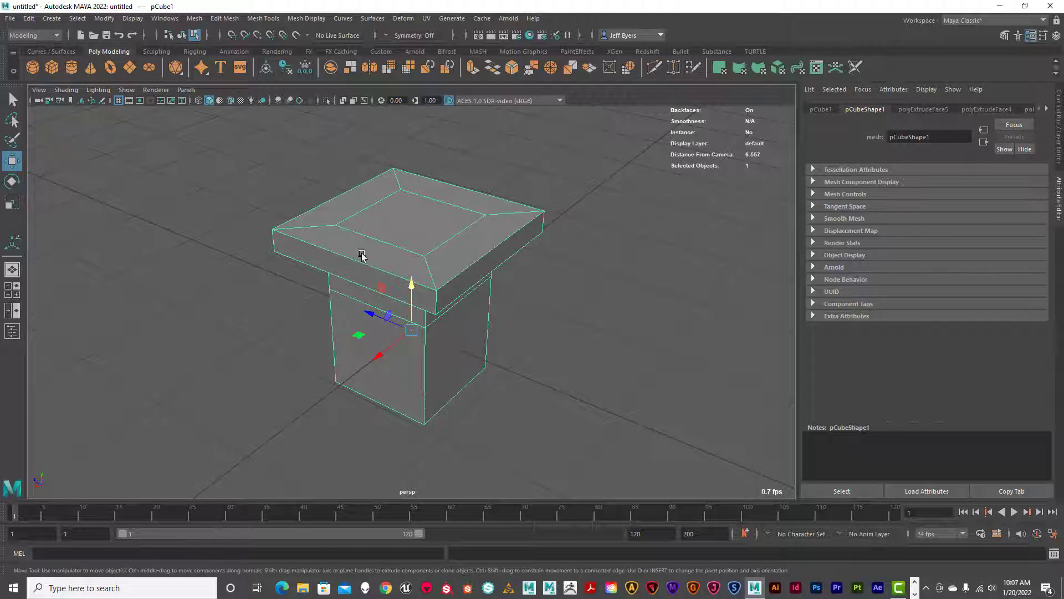
left_click_drag(444, 221, 620, 202, "alt")
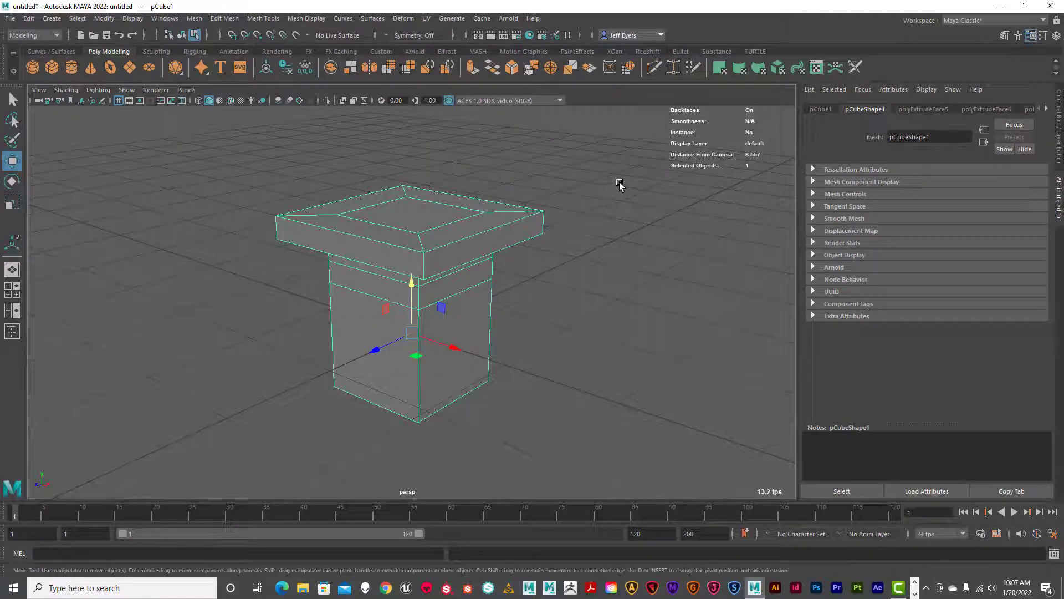
key("Delete")
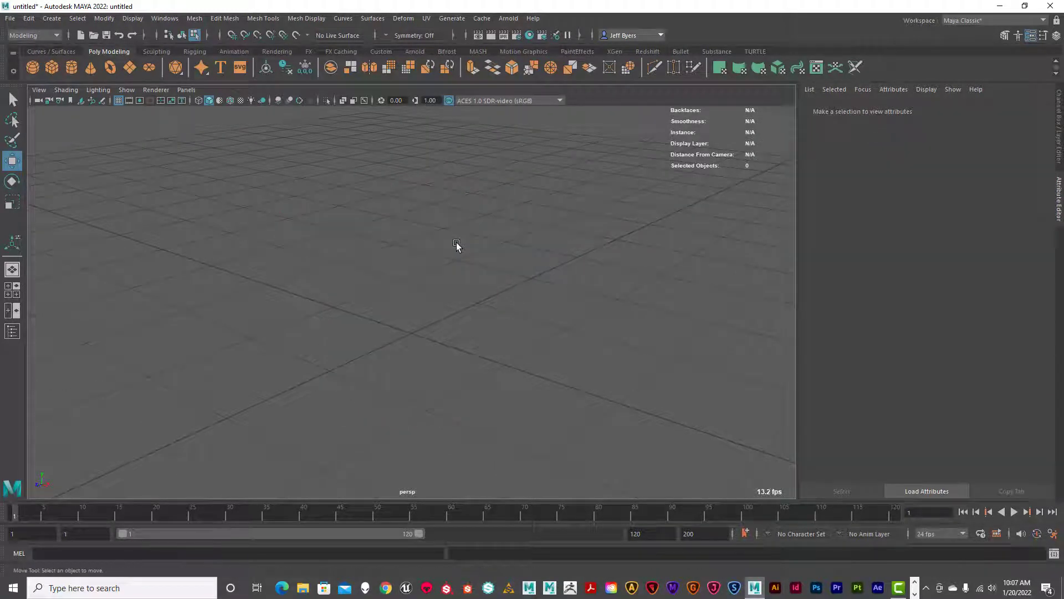
Step: Create a new polygon cube, switch it to face selection and select all of its faces
left_click_drag(467, 242, 456, 254, "alt")
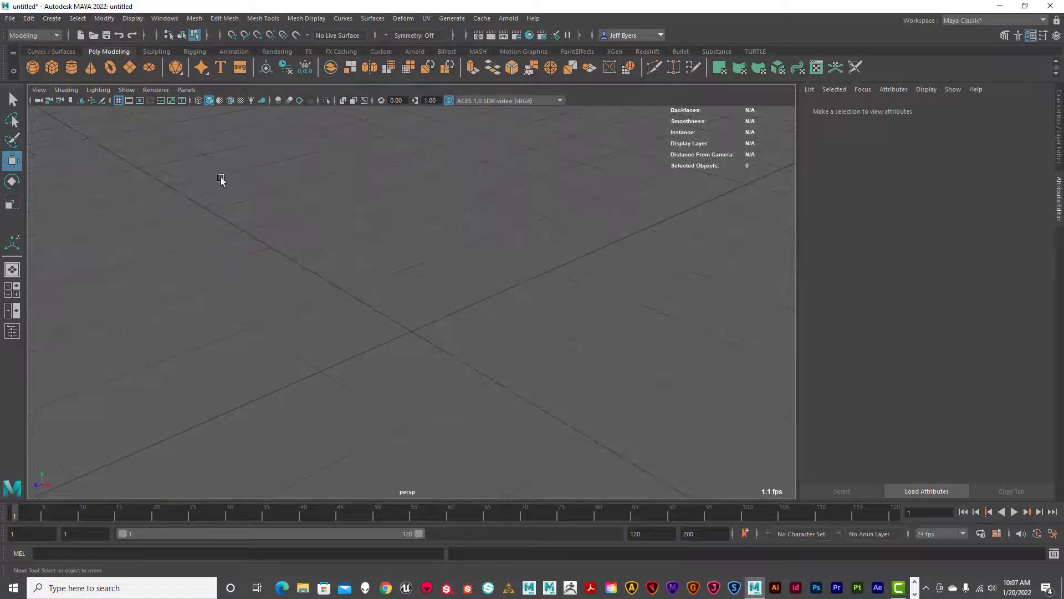
left_click(52, 67)
left_click_drag(513, 377, 468, 231, "alt")
right_click_drag(469, 232, 469, 258)
left_click_drag(283, 185, 635, 403)
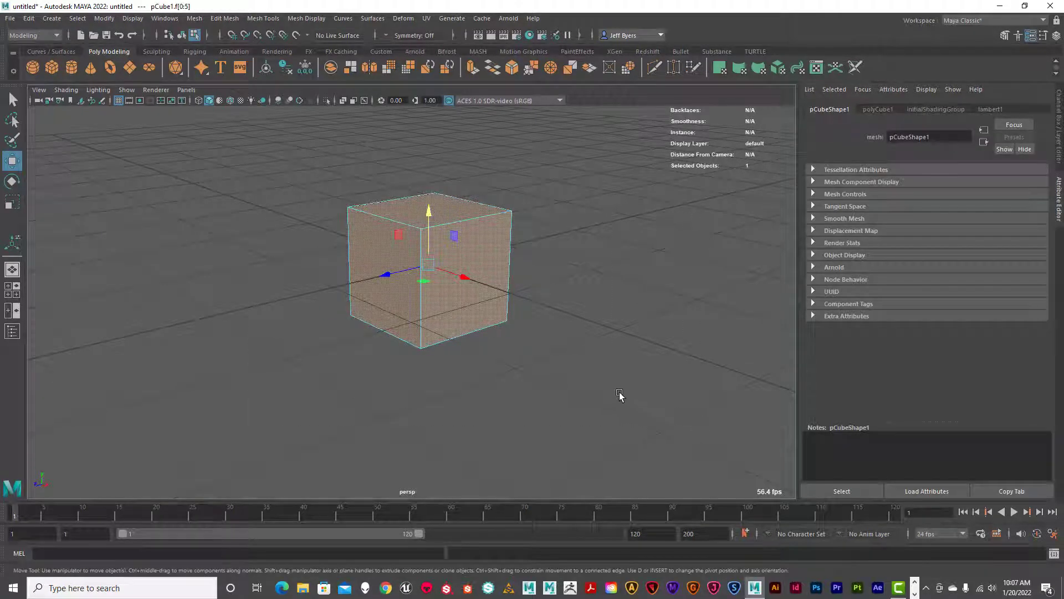
Step: Extrude all faces of the cube with zero thickness, return to object mode and deselect the cube
left_click_drag(628, 356, 530, 324, "alt")
scroll(523, 314, "down", 3)
scroll(544, 320, "up", 5)
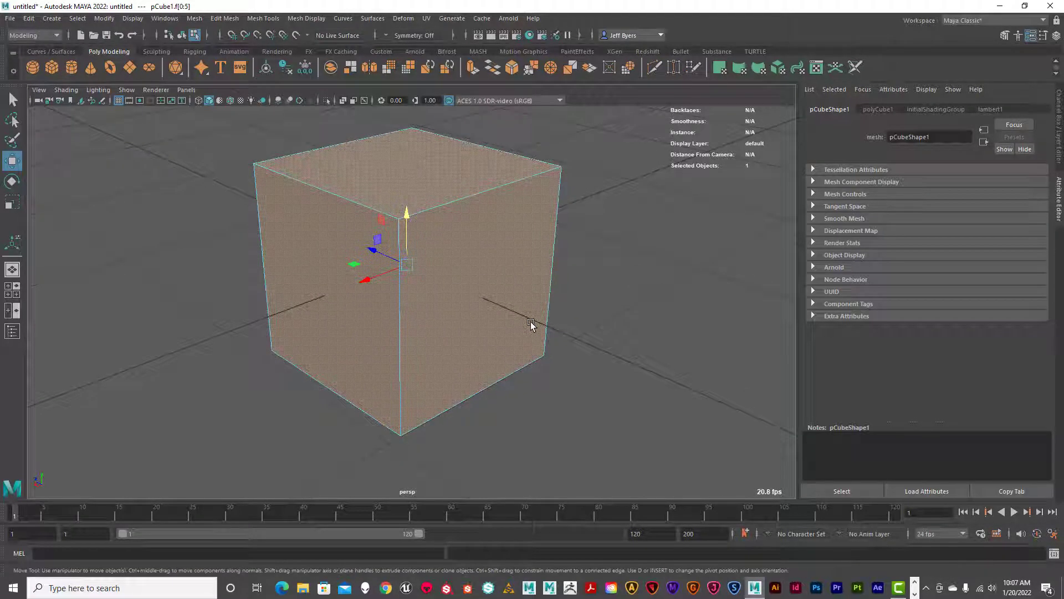
key("ctrl+e")
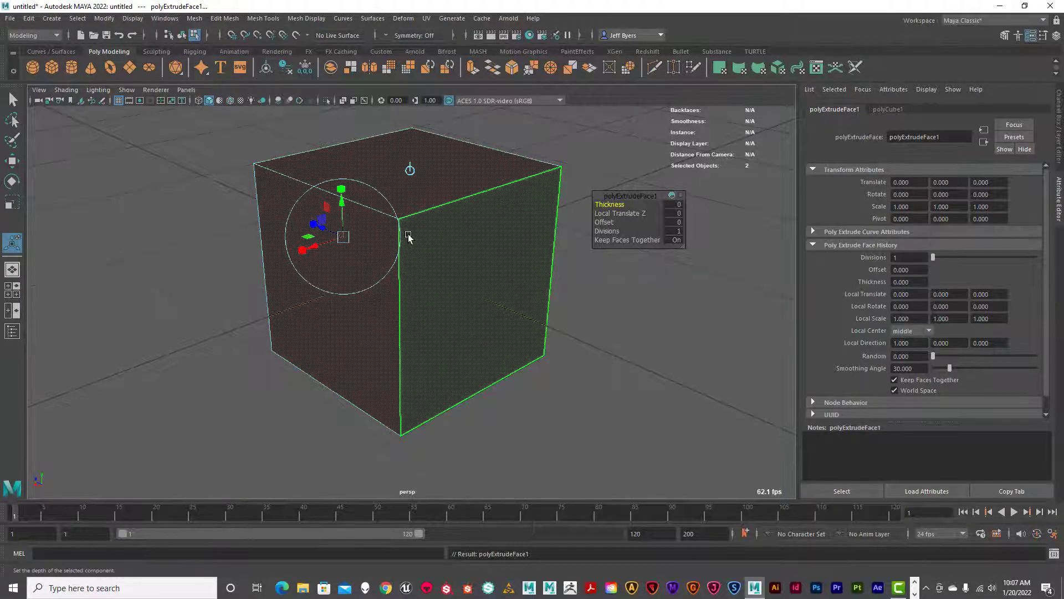
left_click(654, 349)
right_click_drag(460, 274, 444, 339)
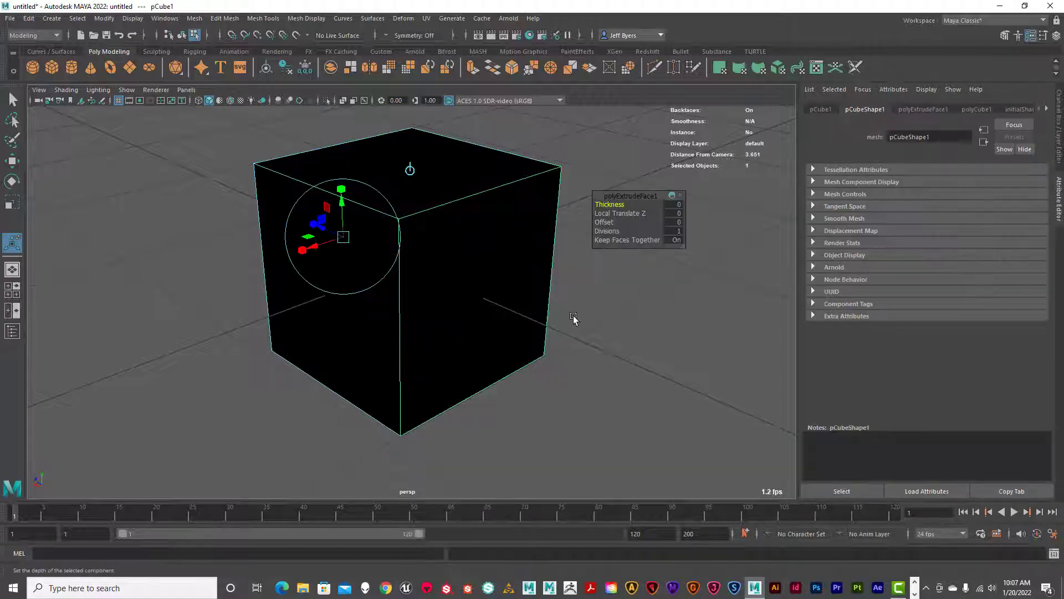
left_click(587, 309)
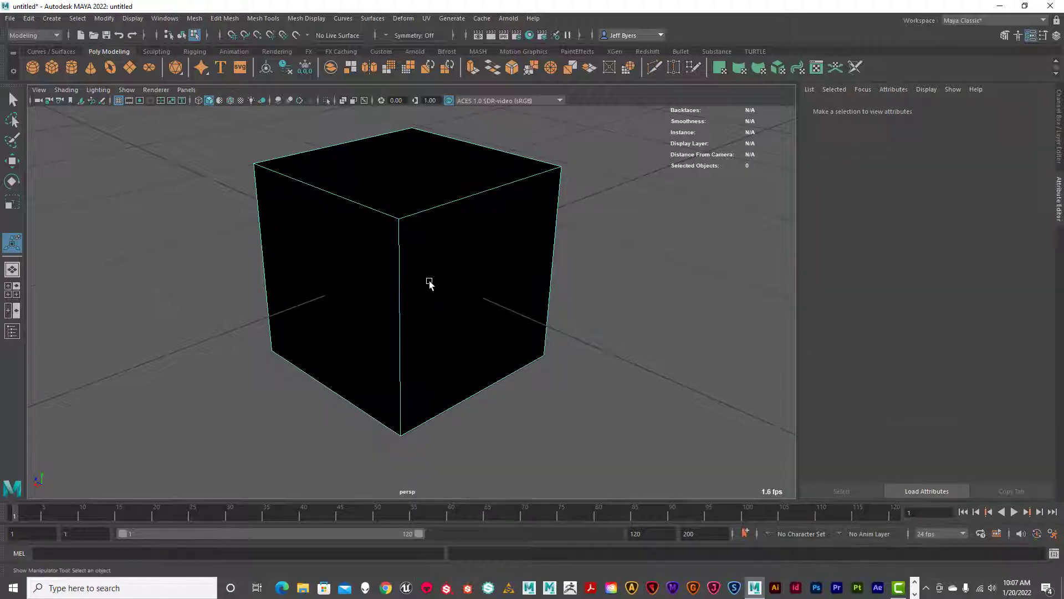
Step: Switch the cube to face selection and delete its front-right face
scroll(431, 286, "down", 6)
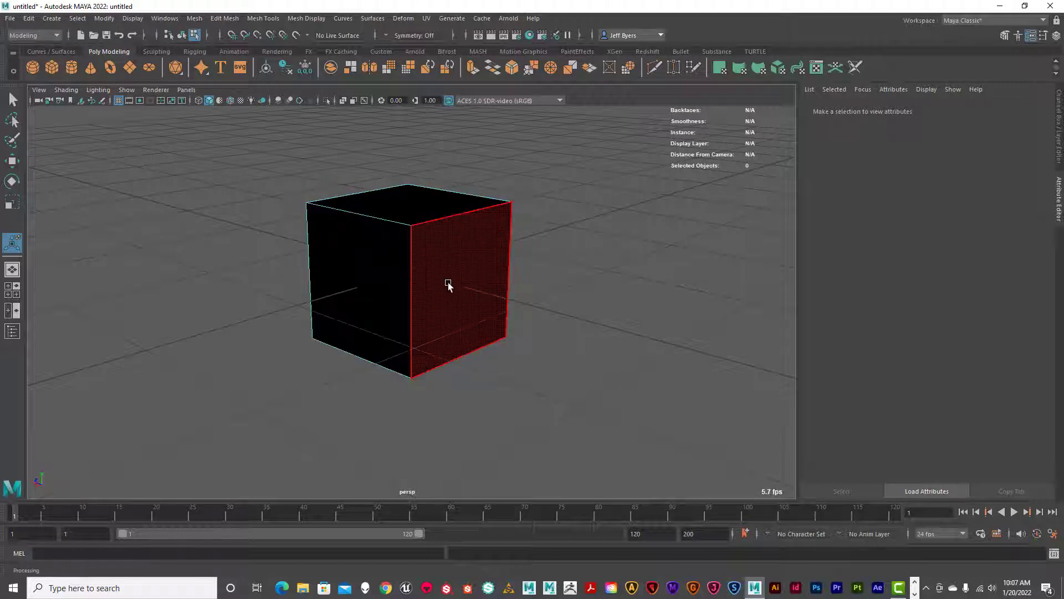
right_click(461, 238)
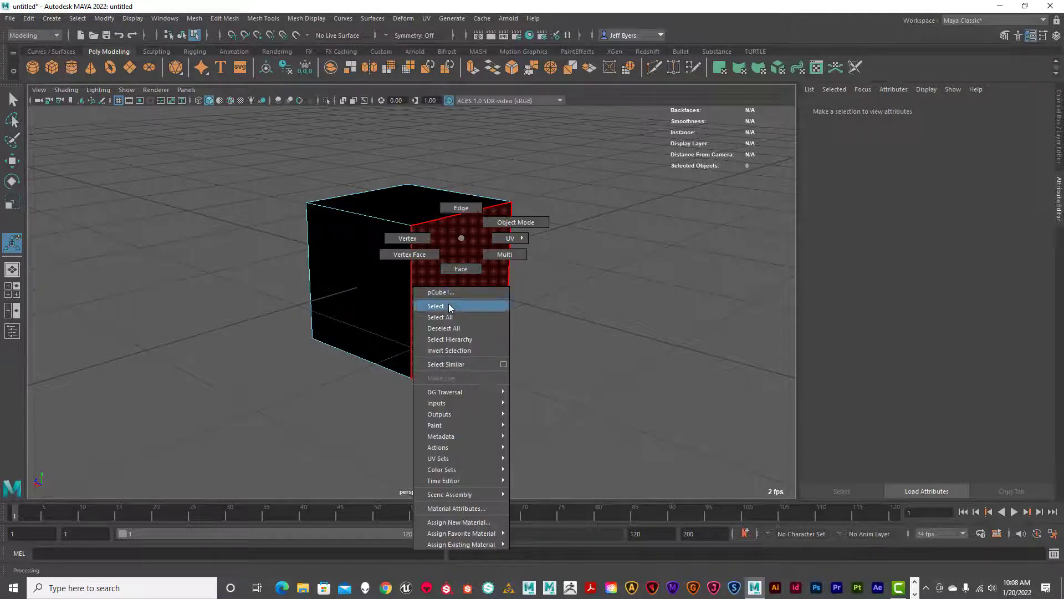
left_click(460, 268)
left_click(461, 265)
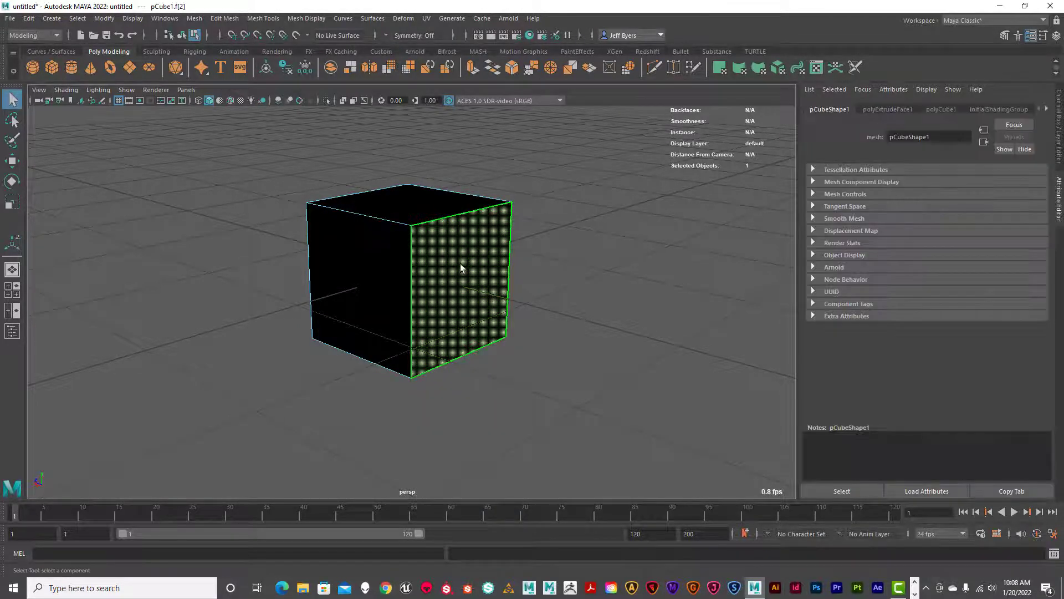
key("Delete")
key("ctrl+z")
key("Delete")
Step: Delete the cube's front-left face, top face and one layer of the rear-right wall
left_click(364, 308)
key("Delete")
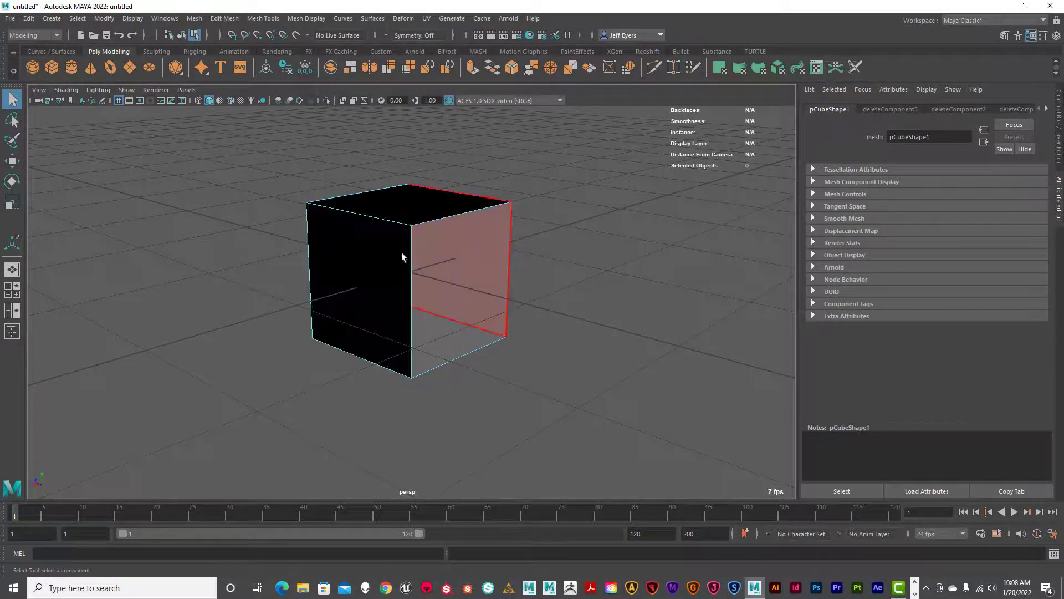
left_click(444, 198)
key("Delete")
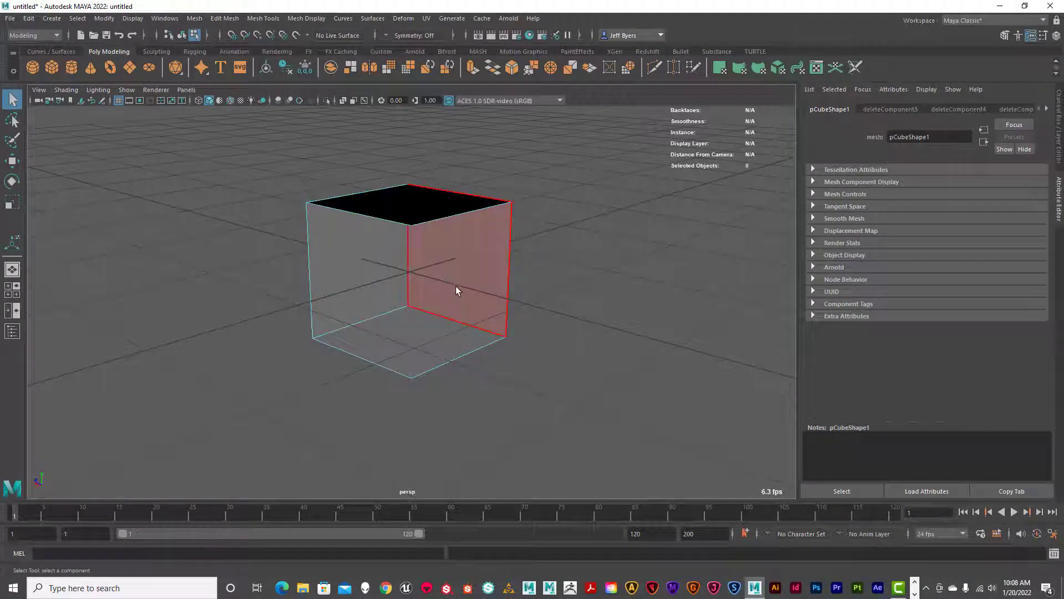
left_click(450, 294)
key("Delete")
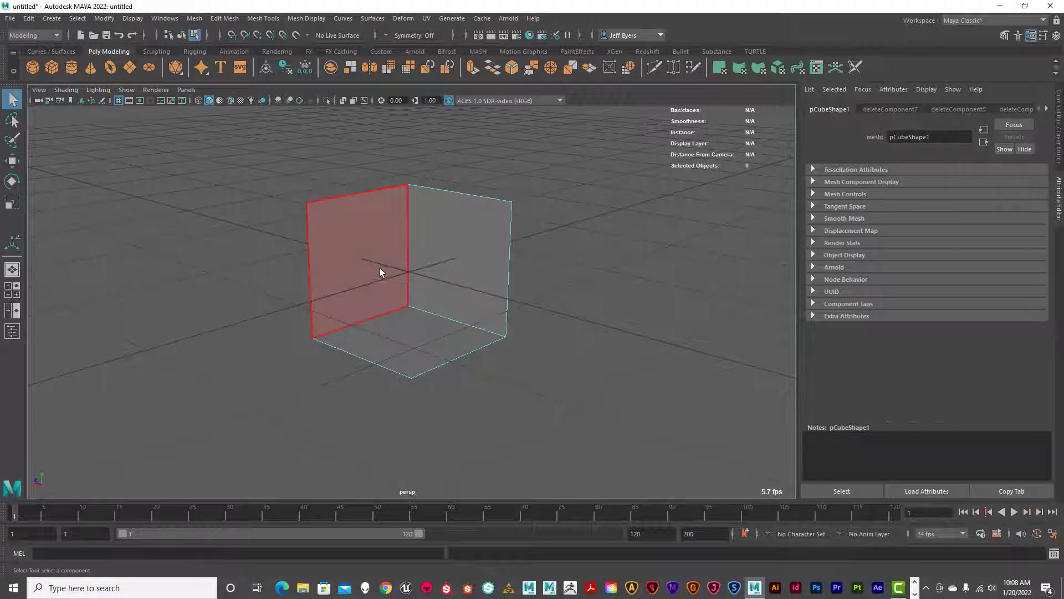
Step: Delete the overlapping faces of the two rear walls and the bottom, leaving a single flat square
left_click(380, 268)
key("Delete")
left_click(407, 329)
key("Delete")
left_click(458, 258)
key("Delete")
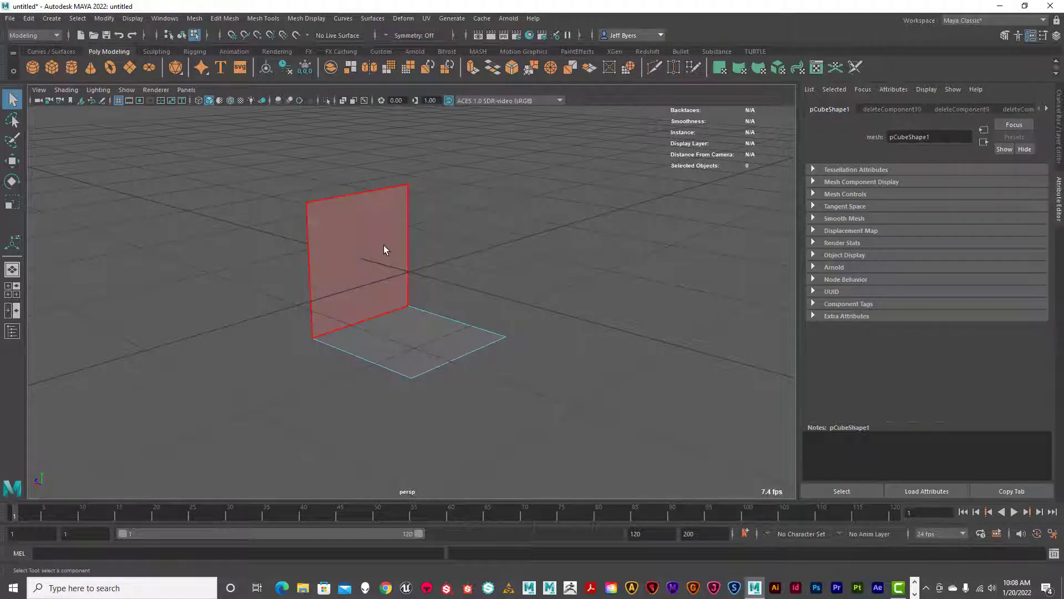
left_click(383, 245)
key("Delete")
left_click(411, 341)
key("Delete")
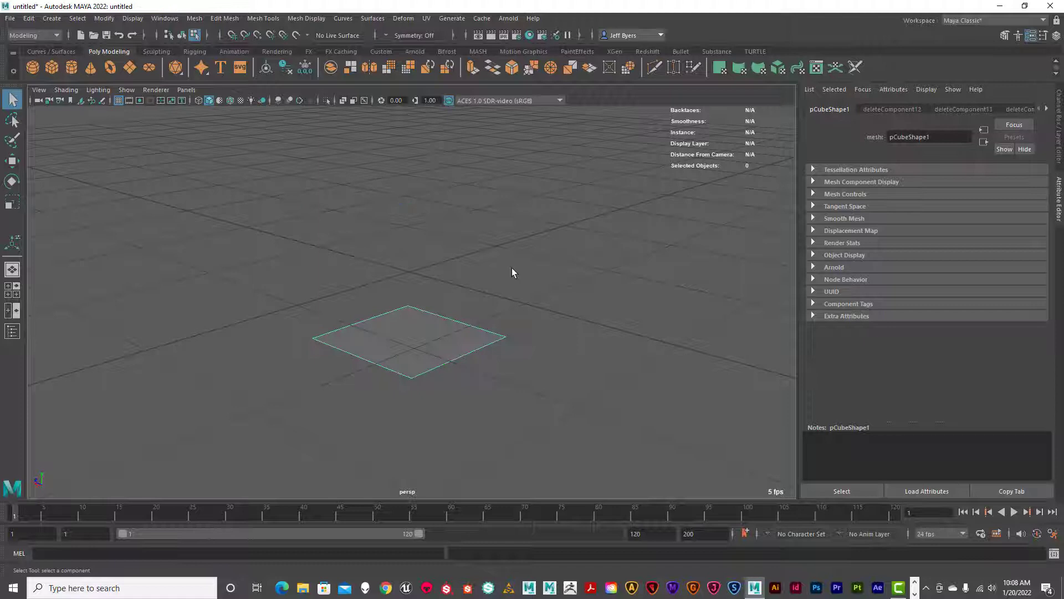
Step: Repeatedly select and delete the stacked faces at the bottom of the cube
left_click(411, 342)
key("Delete")
left_click(414, 321)
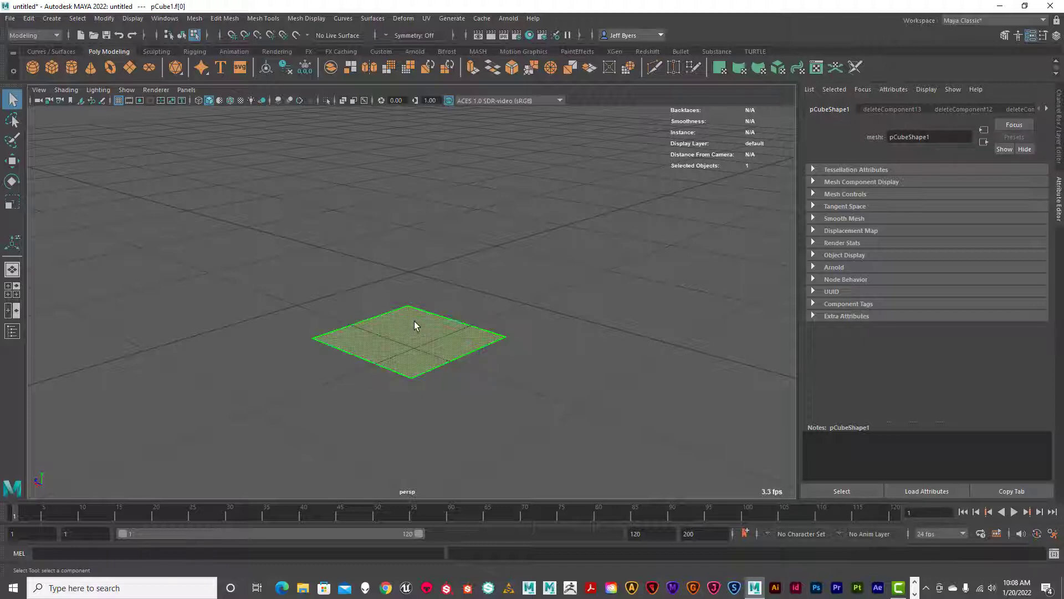
key("Delete")
left_click(414, 321)
key("Delete")
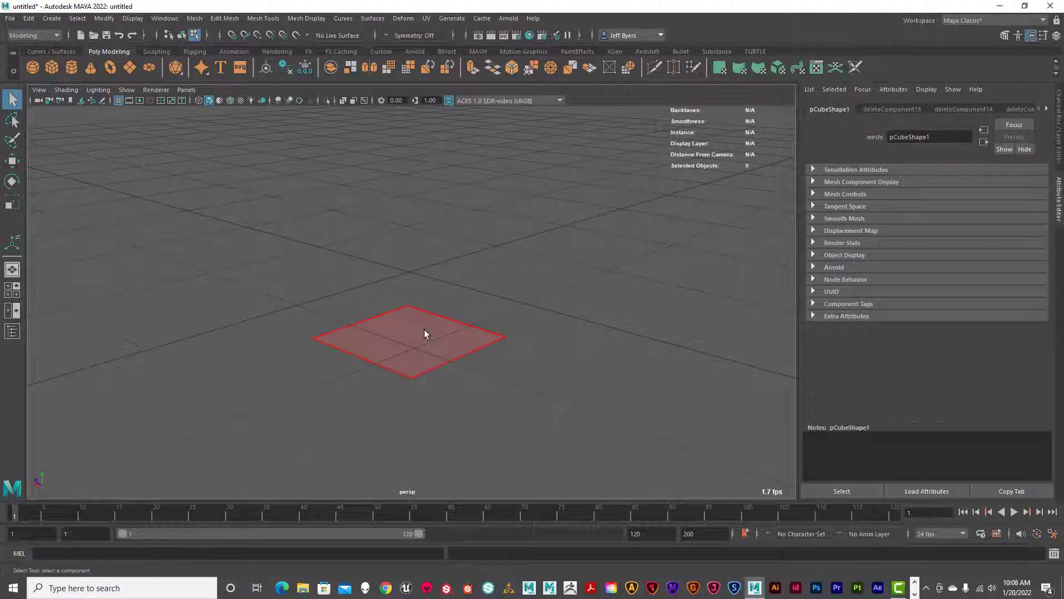
left_click(424, 329)
key("Delete")
Step: Switch the leftover square to object mode and delete the whole object
right_click(423, 330)
left_click(412, 355)
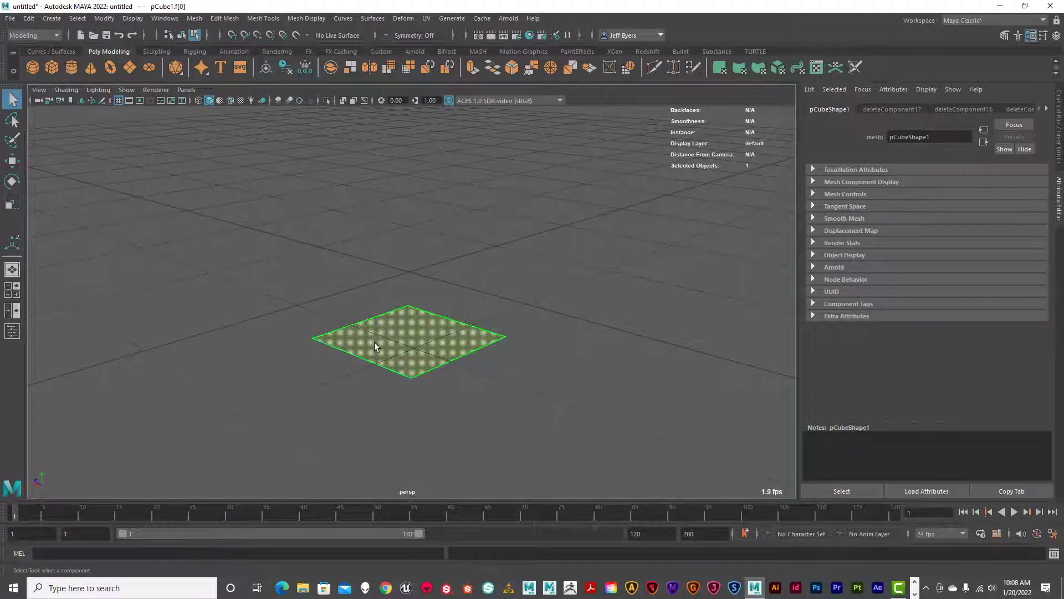
mouse_move(374, 342)
right_mouse_down()
mouse_move(372, 371)
mouse_move(368, 350)
right_mouse_up()
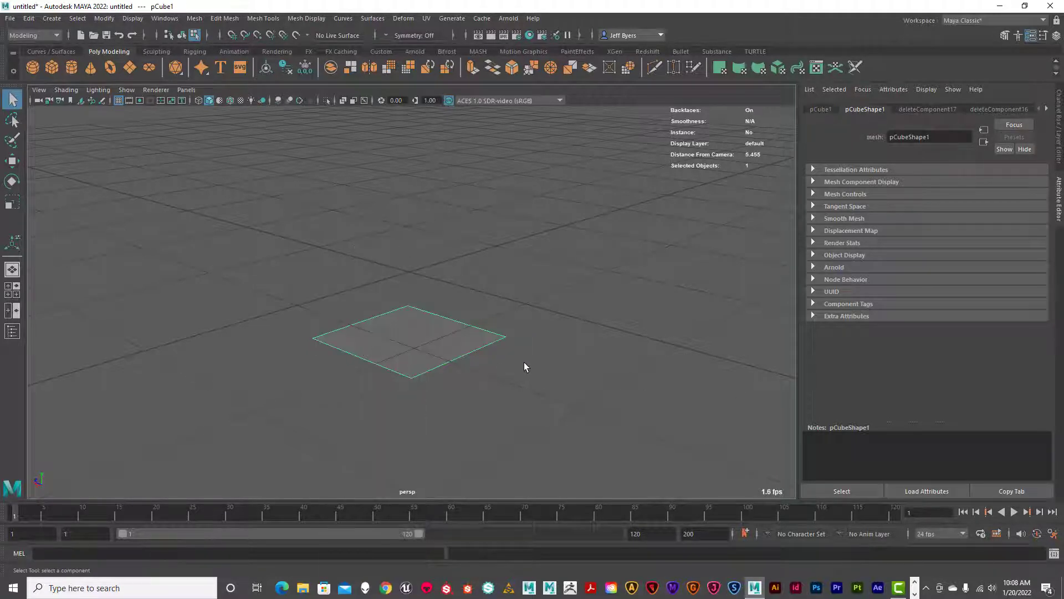
key("Delete")
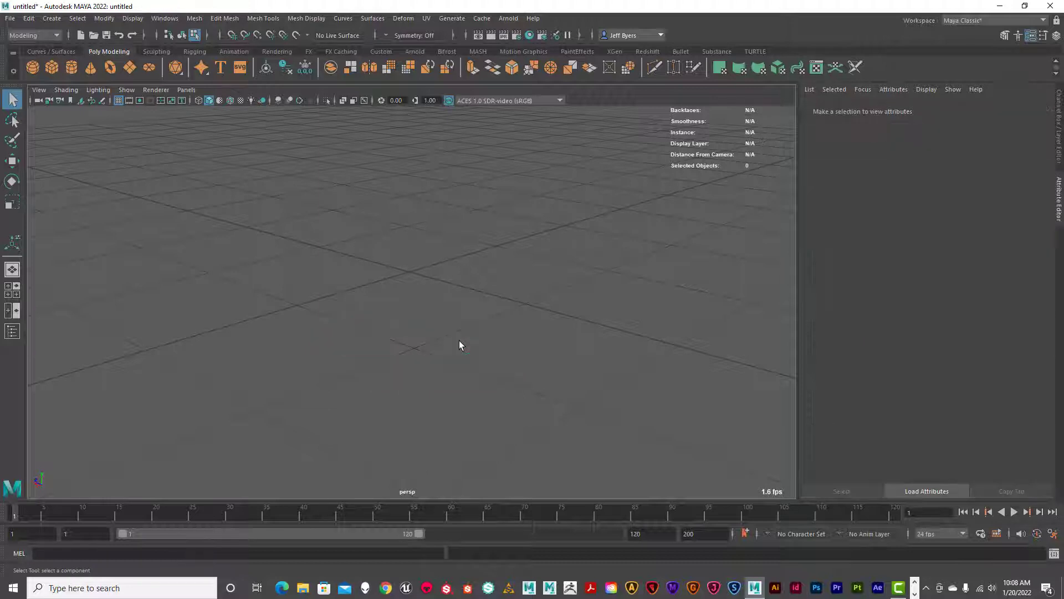
Step: Create a fresh polygon cube and select all of its faces in face mode
left_click(52, 67)
left_click_drag(404, 280, 379, 282, "alt")
right_click_drag(354, 233, 360, 273)
left_click_drag(229, 160, 565, 397)
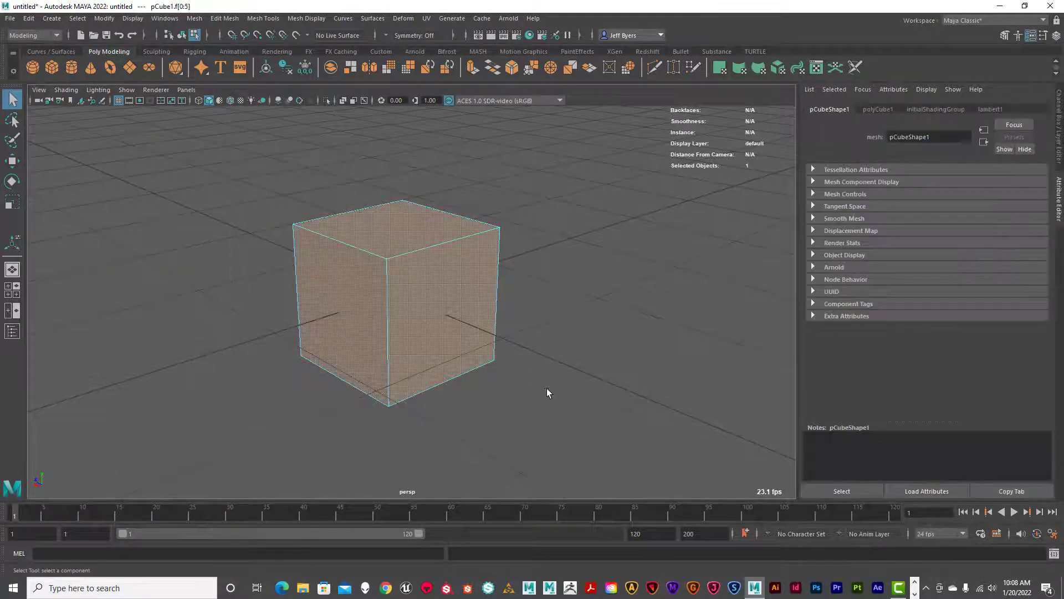
Step: Reselect all faces of the new cube and extrude them with Keep Faces Together turned off
left_click(599, 283)
left_click_drag(237, 162, 556, 405)
key("ctrl+e")
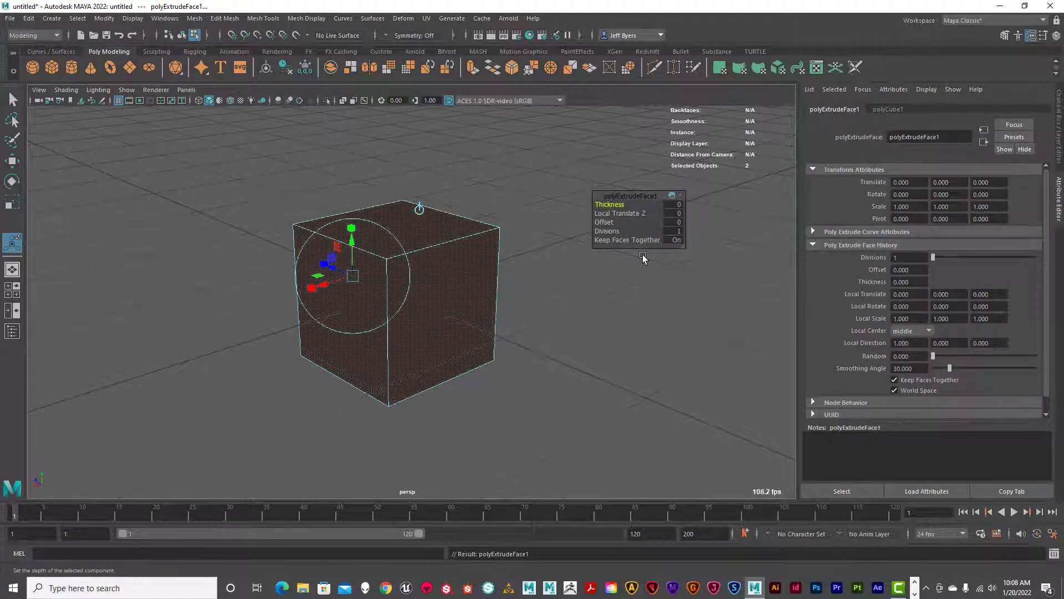
left_click(676, 240)
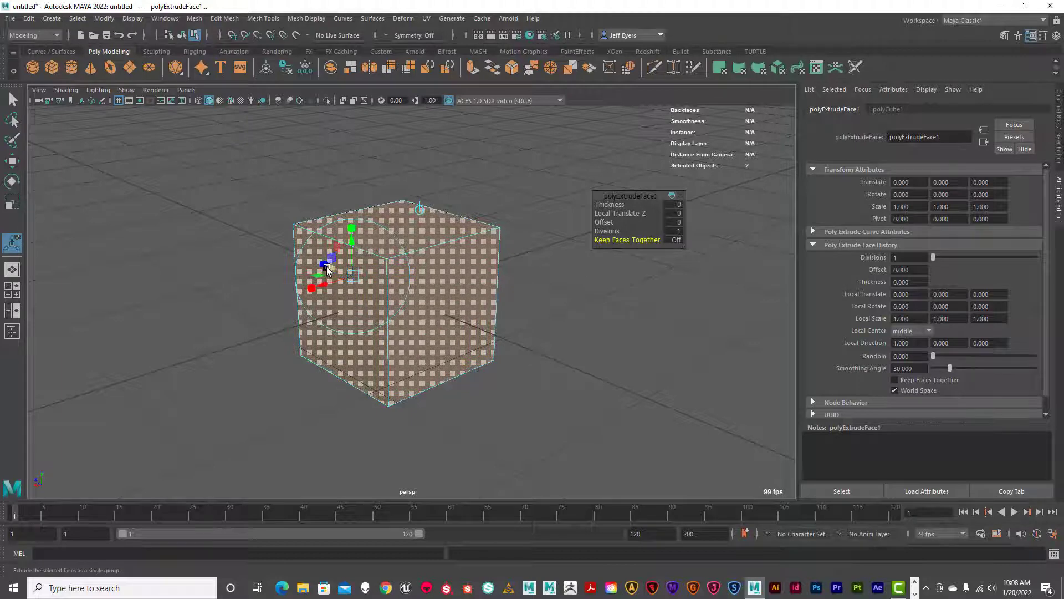
Step: Set the extrusion's Offset to 0.1 to inset each of the cube's faces individually
mouse_move(406, 290)
left_mouse_down("alt")
mouse_move(451, 288)
mouse_move(408, 289)
left_mouse_up("alt")
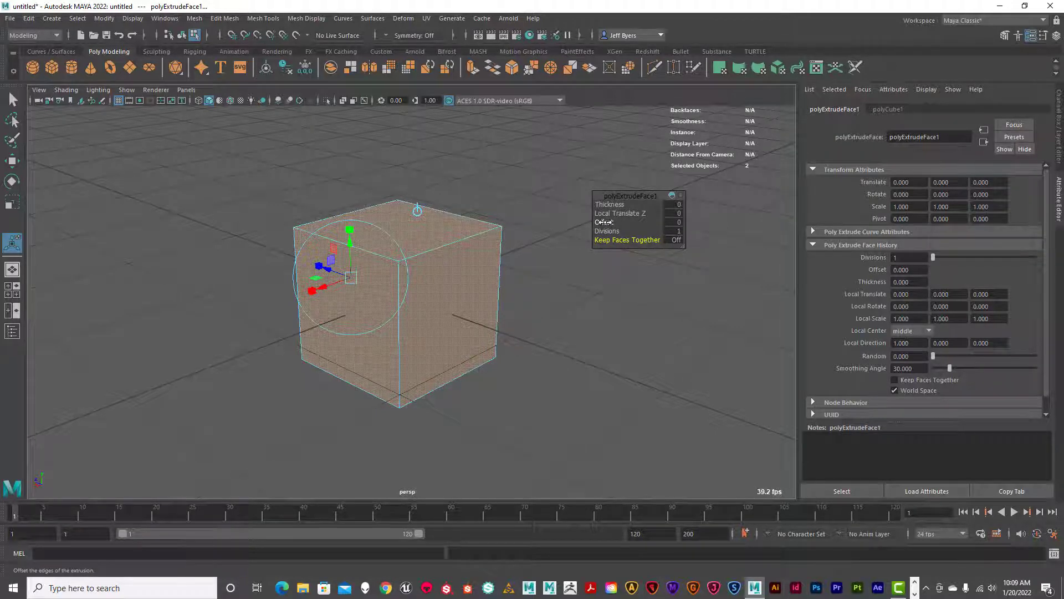
left_click_drag(605, 222, 604, 222)
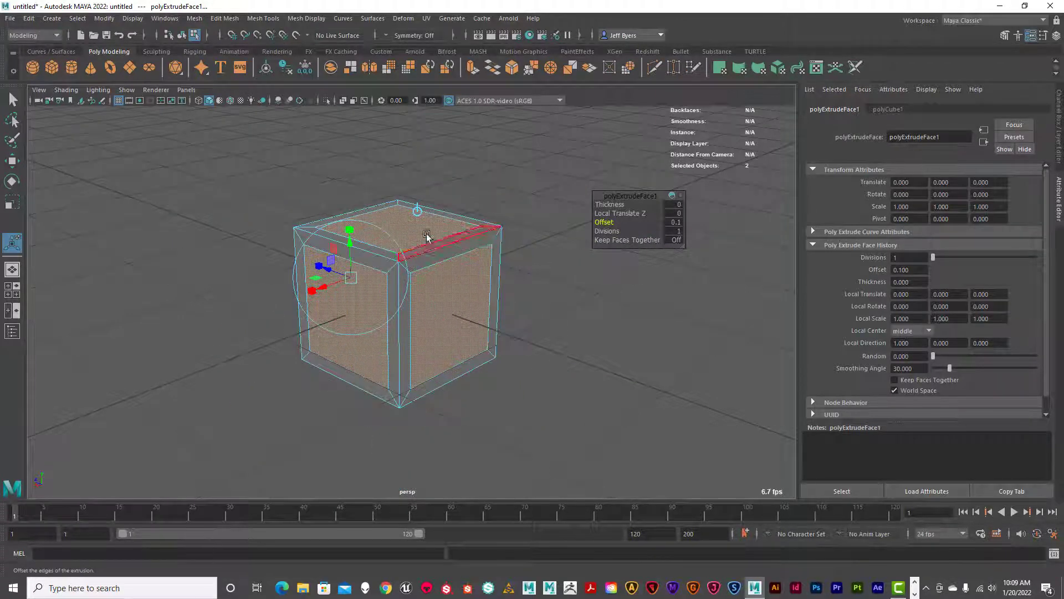
left_click_drag(528, 333, 413, 335, "alt")
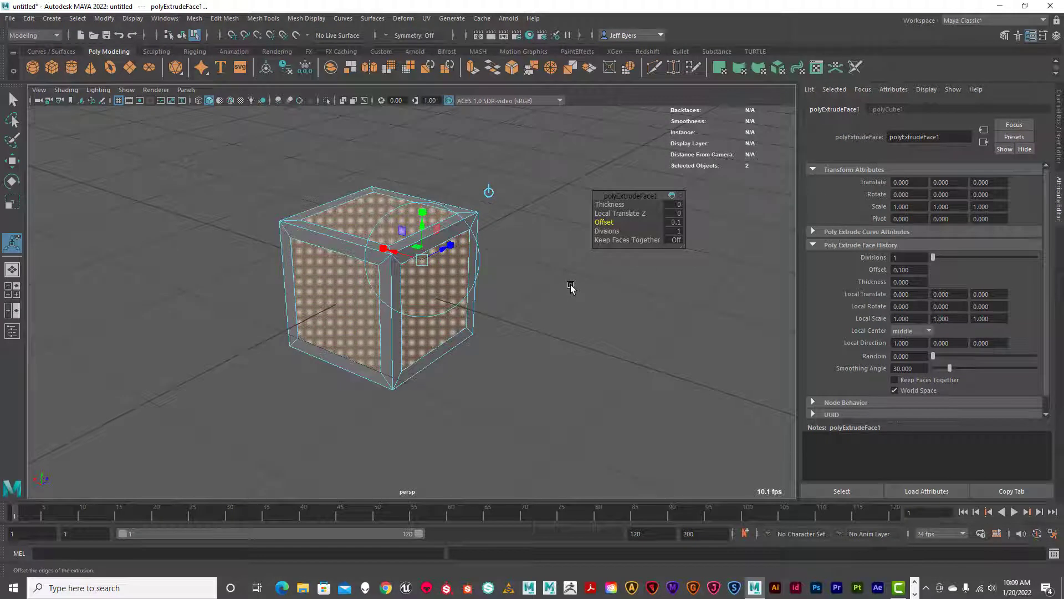
Step: Extrude the inset faces again and set the Thickness to -0.05 to recess the panels into the cube
key("ctrl+e")
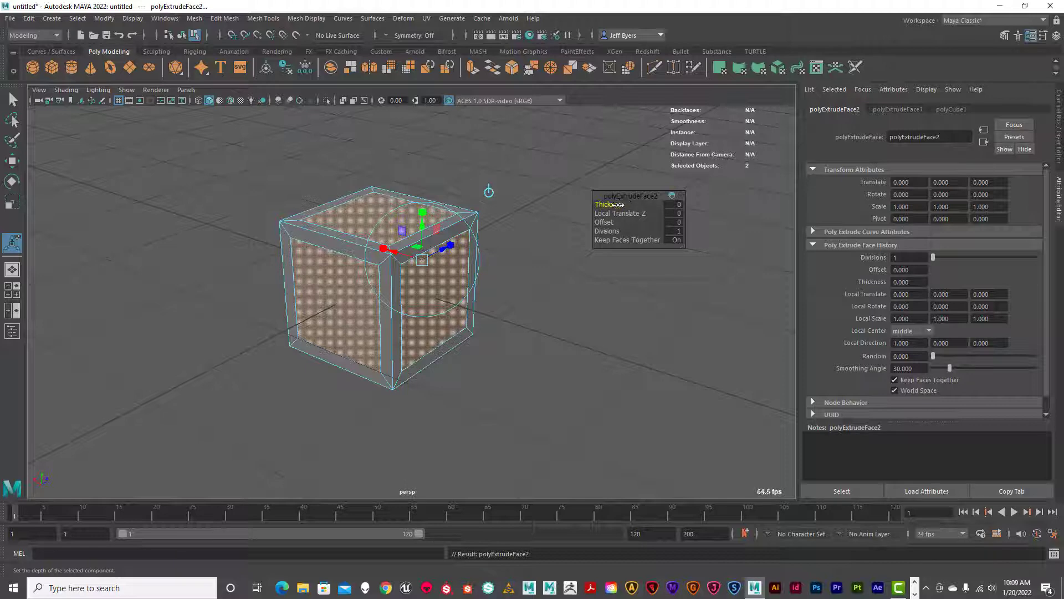
left_click_drag(616, 204, 617, 205)
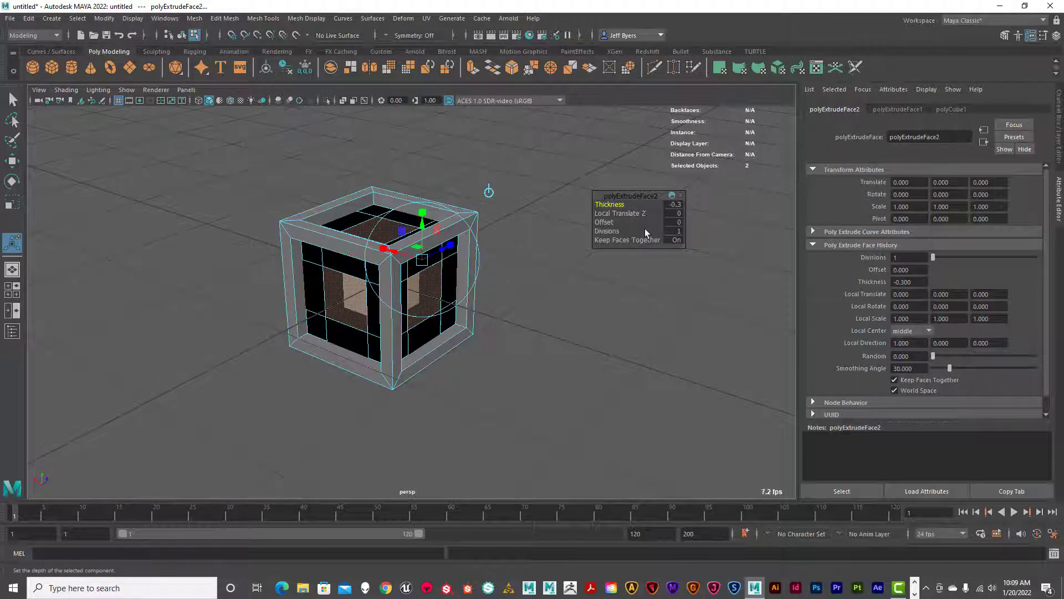
left_click_drag(619, 204, 621, 204)
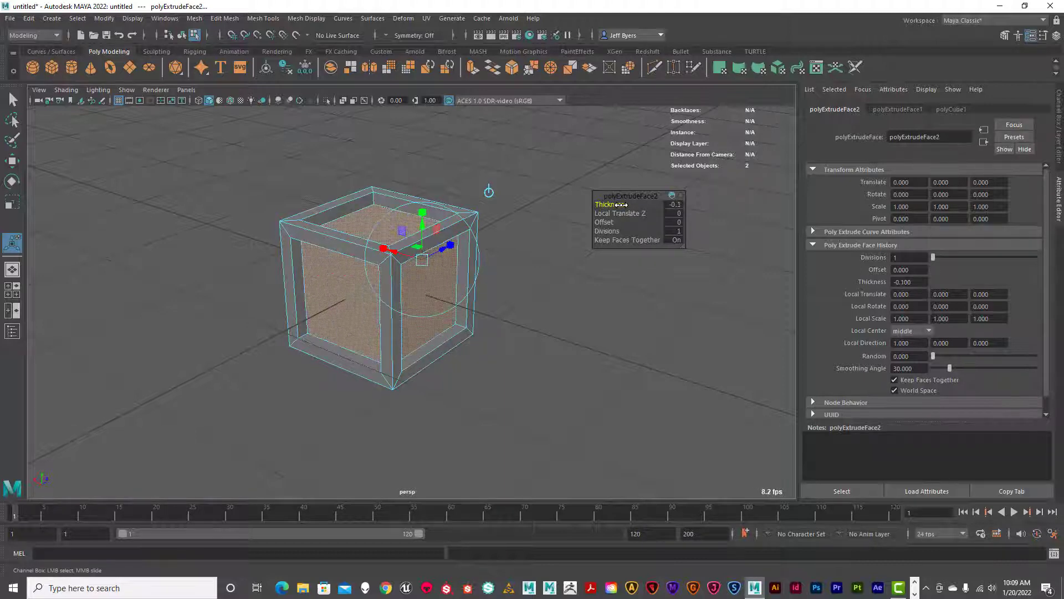
left_click(681, 205)
key("Return")
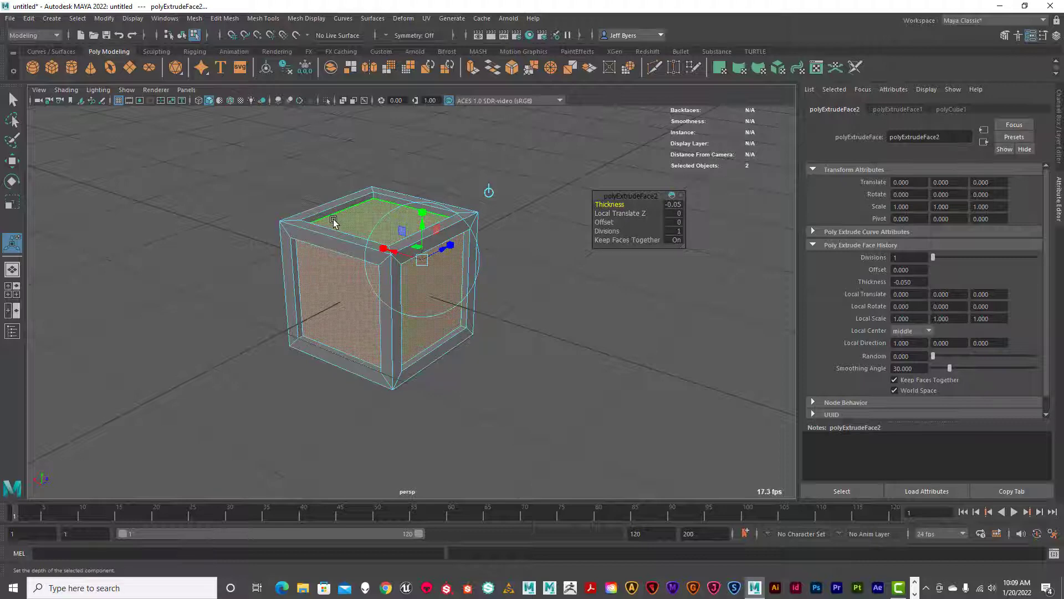
Step: Deselect the recessed cube in object mode and return it to face mode
right_click_drag(334, 221, 330, 289)
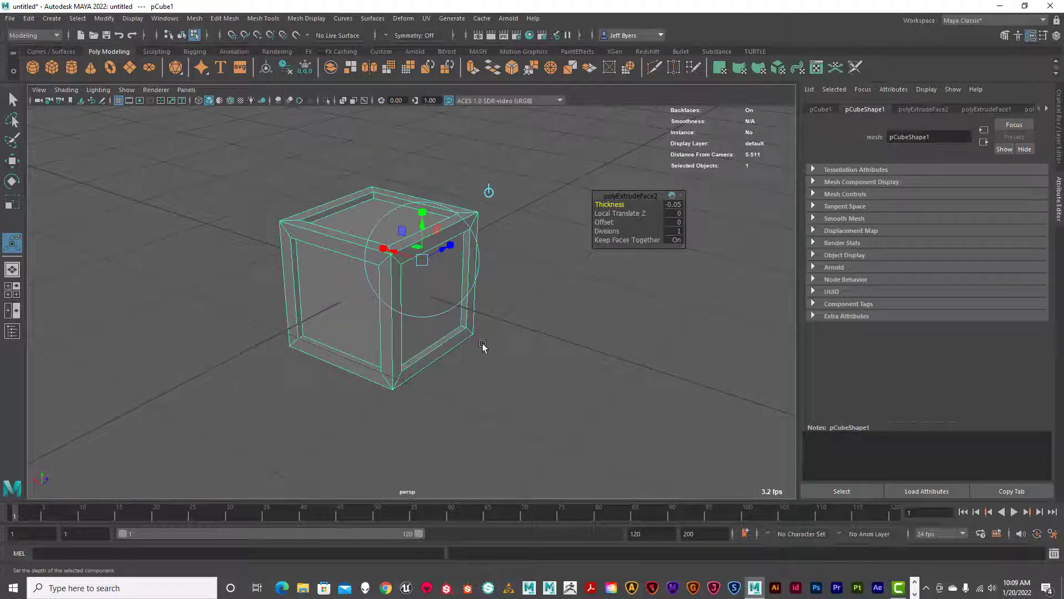
left_click(515, 346)
left_click_drag(517, 346, 487, 347, "alt")
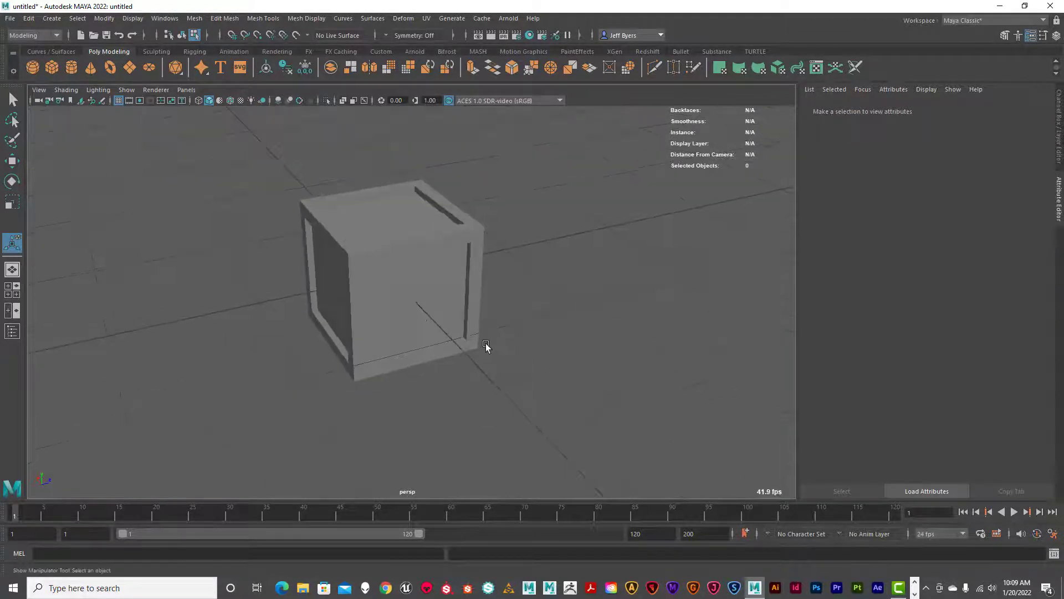
right_click_drag(423, 313, 437, 333)
left_click_drag(437, 334, 482, 326, "alt")
left_click(543, 264)
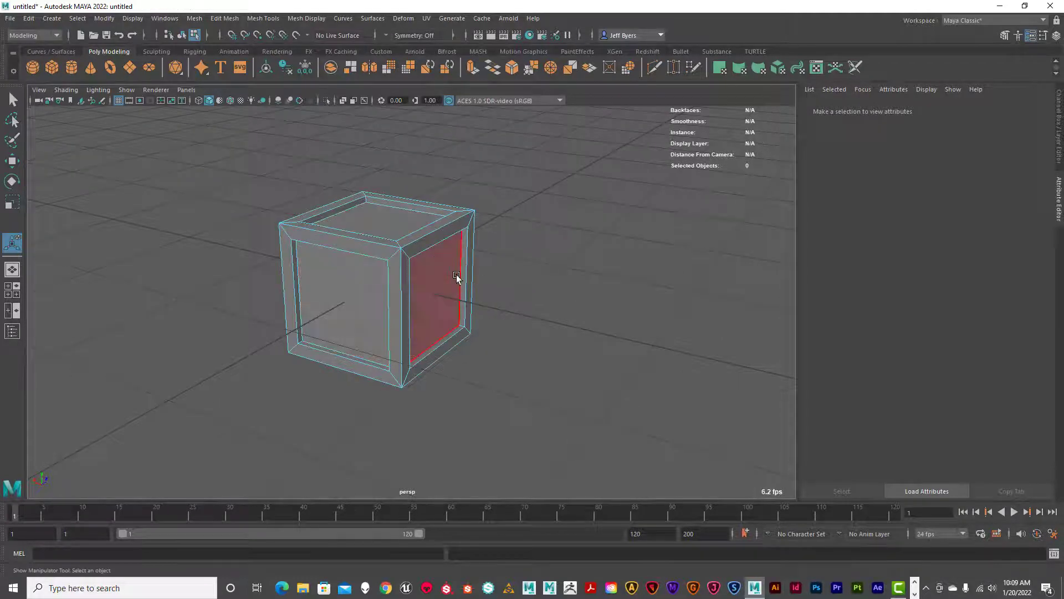
Step: Test-select the recessed side panels and check from several angles whether faces on the opposite side are also selected
left_click(458, 280)
left_click_drag(557, 326, 507, 322, "alt")
left_click_drag(615, 294, 582, 268, "alt")
left_click(606, 287)
left_click(414, 307)
left_click(423, 292)
left_click_drag(625, 311, 425, 314, "alt")
left_click(654, 297)
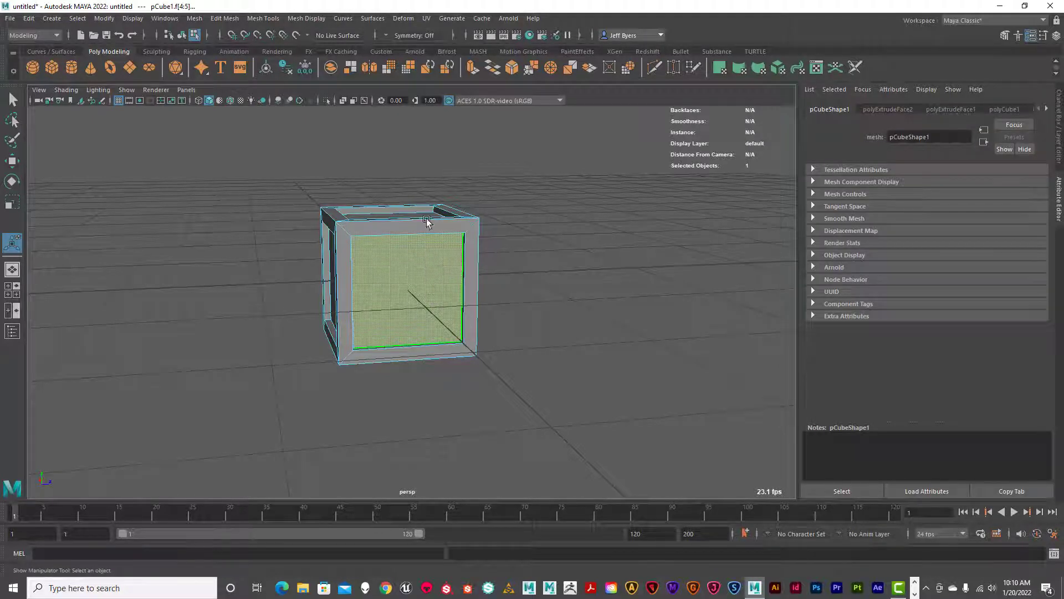
left_click_drag(576, 305, 625, 311, "alt")
left_click(571, 316)
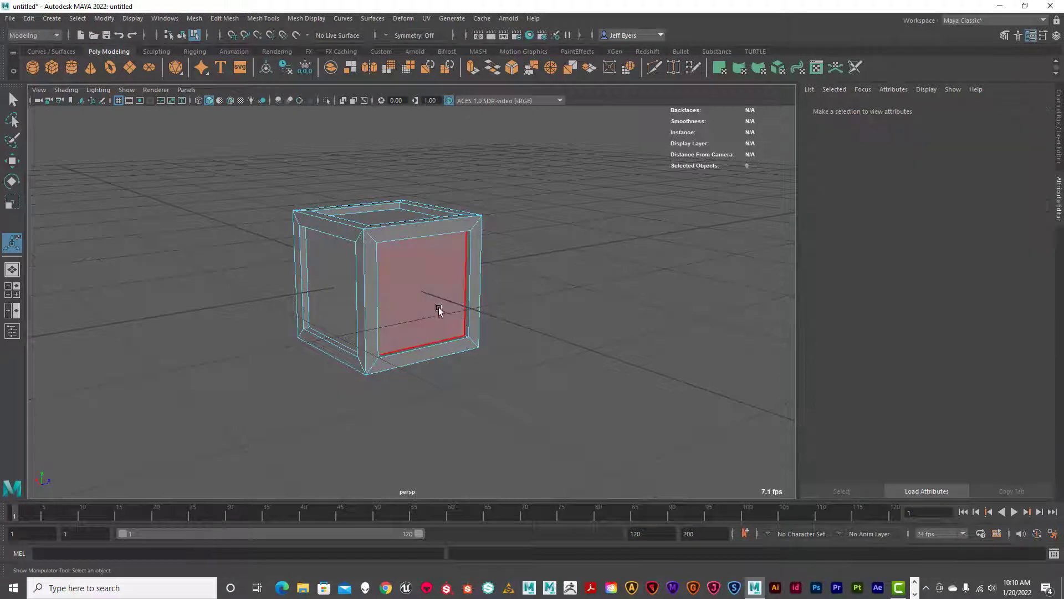
Step: Select a single recessed side panel, inspect it from different sides, and reselect it
left_click(438, 307)
left_click_drag(495, 311, 614, 317, "alt")
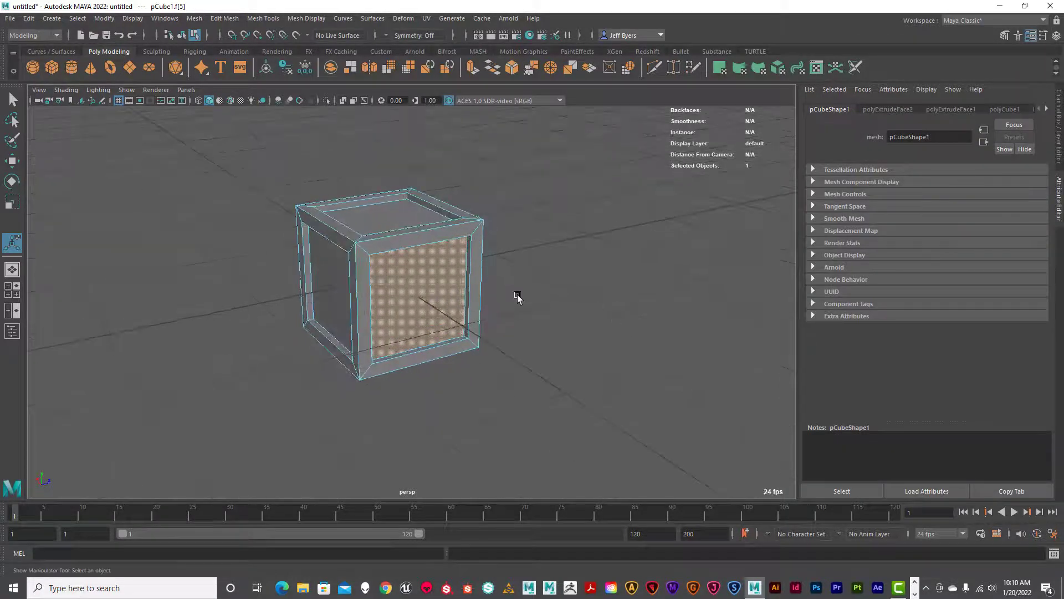
left_click_drag(518, 297, 477, 317, "alt")
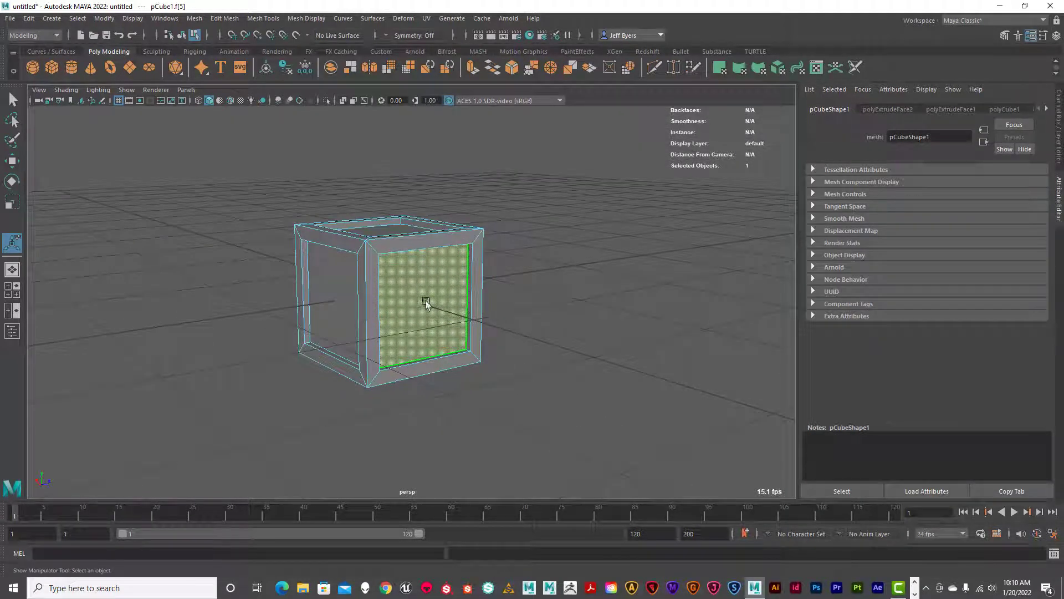
left_click_drag(568, 309, 549, 332, "alt")
left_click(582, 309)
left_click(384, 272)
Step: In the Move Tool's Common Selection Options, enable Camera-based selection for the Marquee style and close the settings
left_click(12, 161)
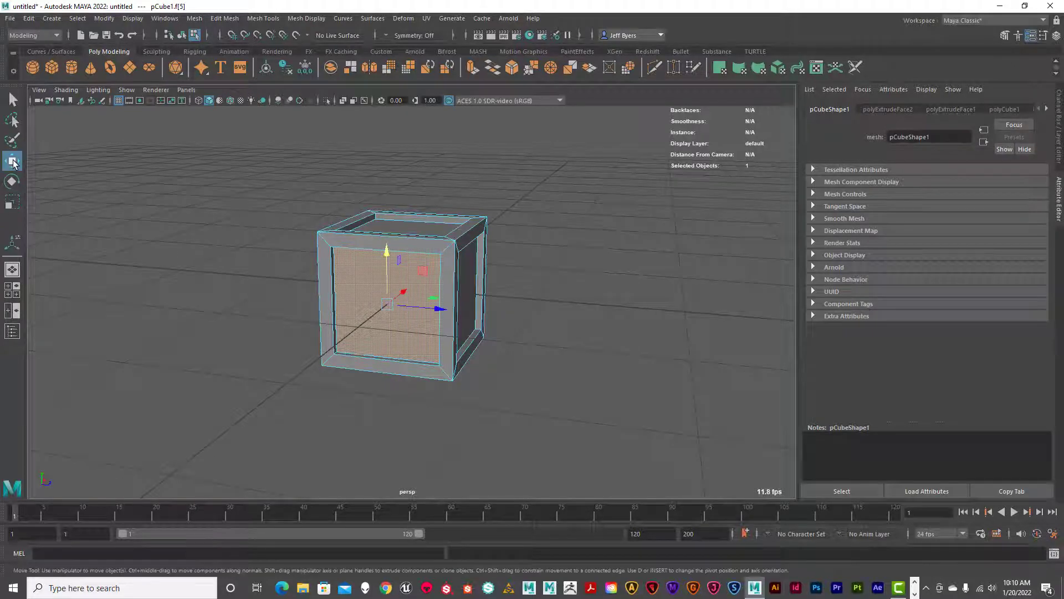
double_click(12, 161)
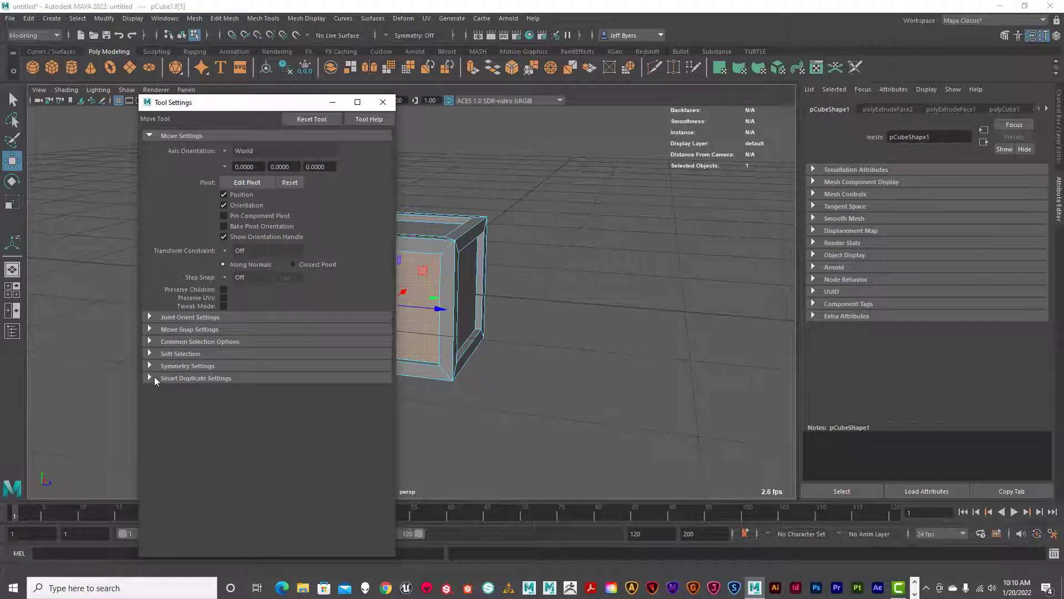
left_click(154, 378)
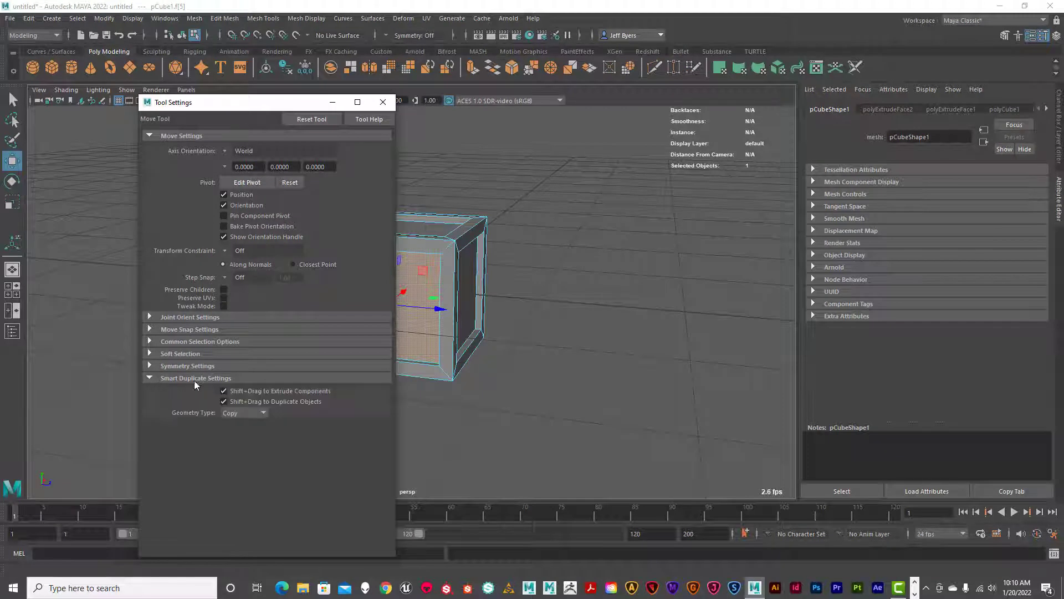
left_click(150, 365)
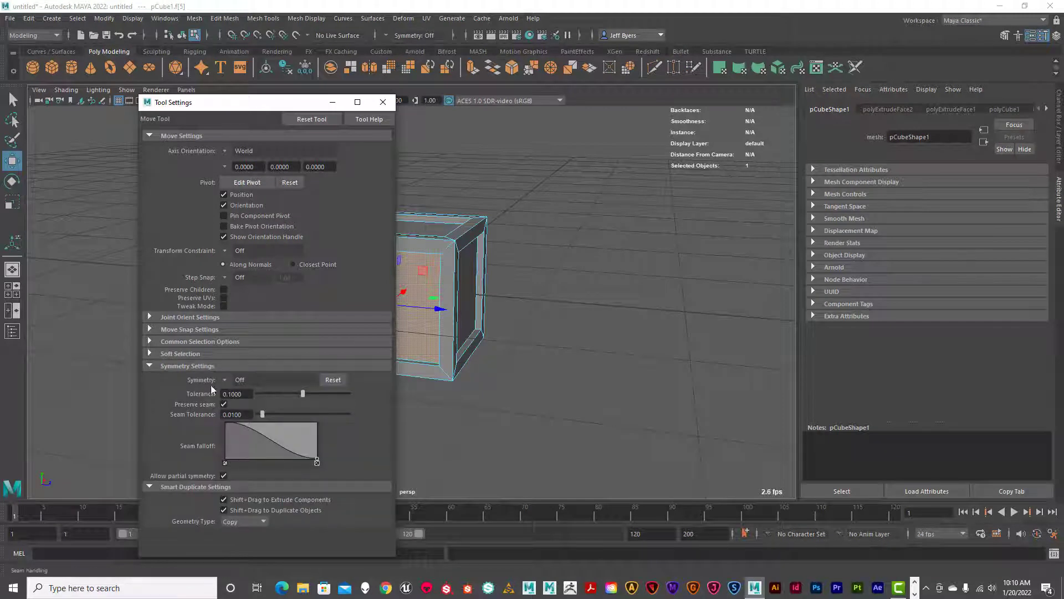
left_click(155, 354)
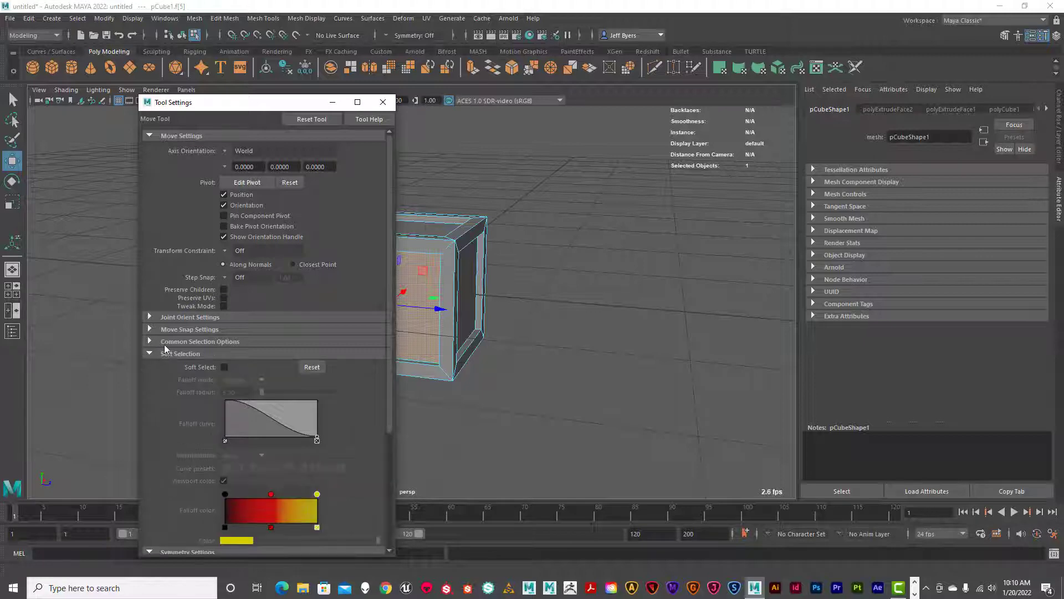
left_click(152, 340)
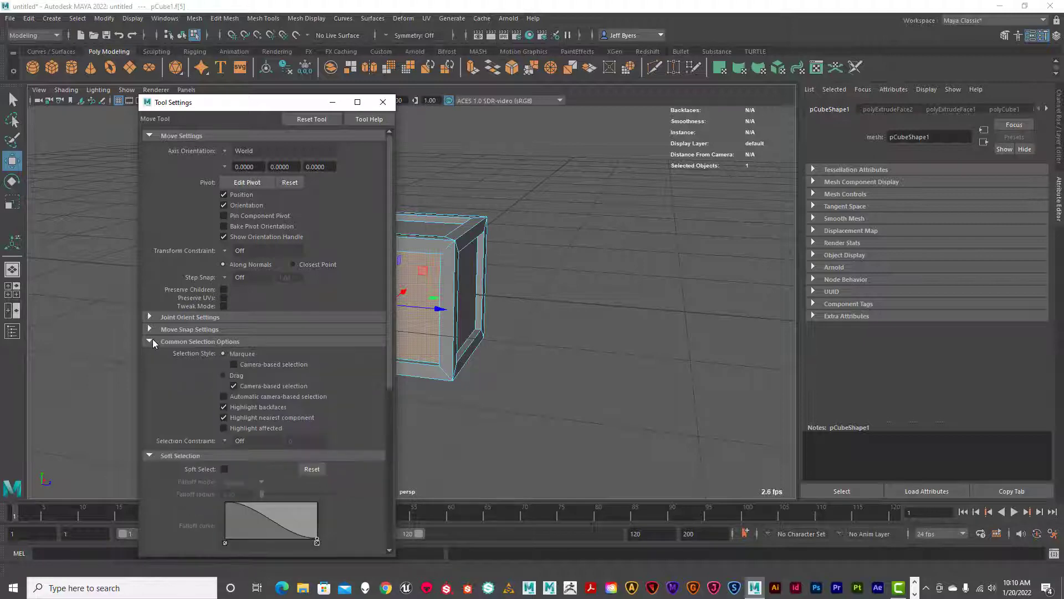
left_click(225, 440)
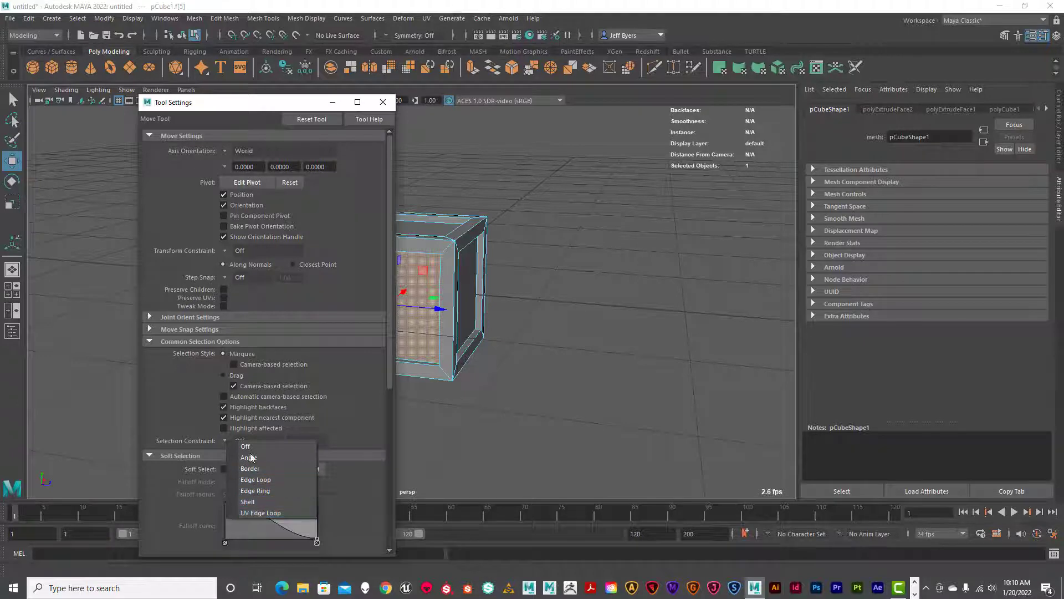
left_click(220, 427)
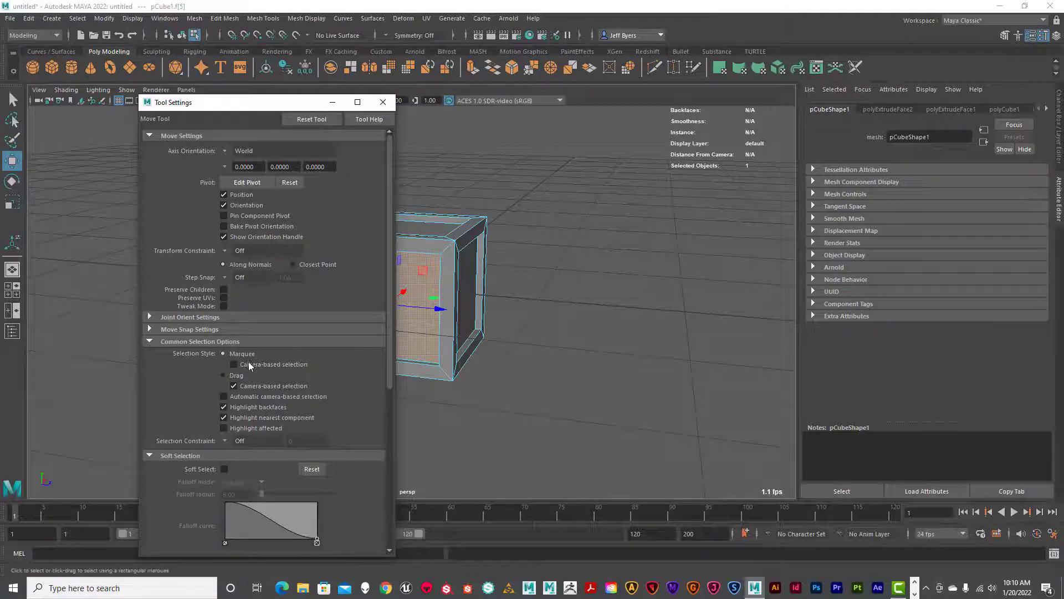
left_click(233, 363)
left_click(647, 381)
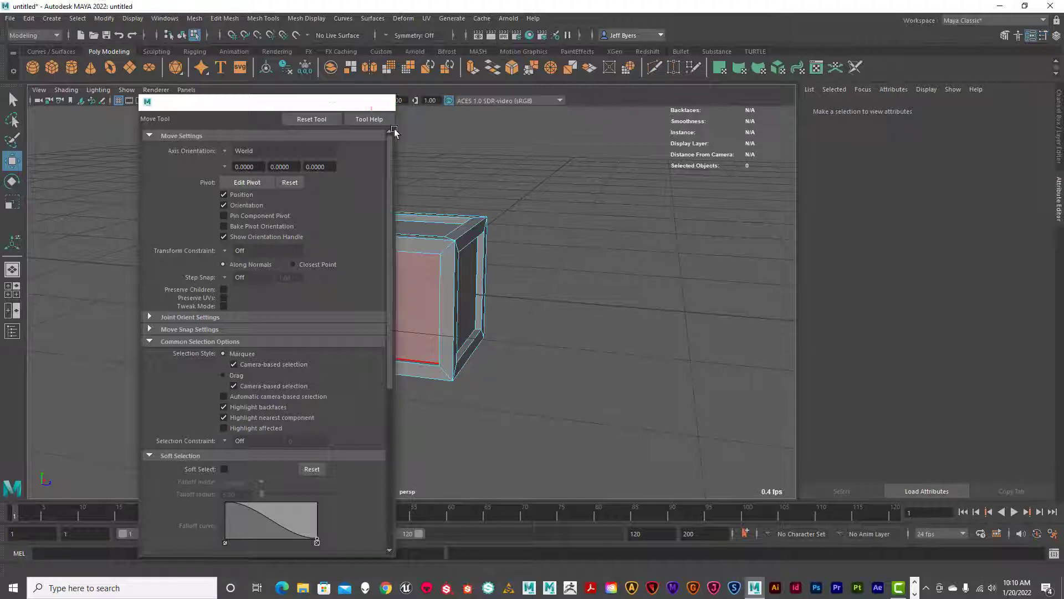
left_click(382, 102)
Step: Test camera-based selection by picking and marquee-selecting the front recessed panel, and check the cube's other sides
left_click(408, 317)
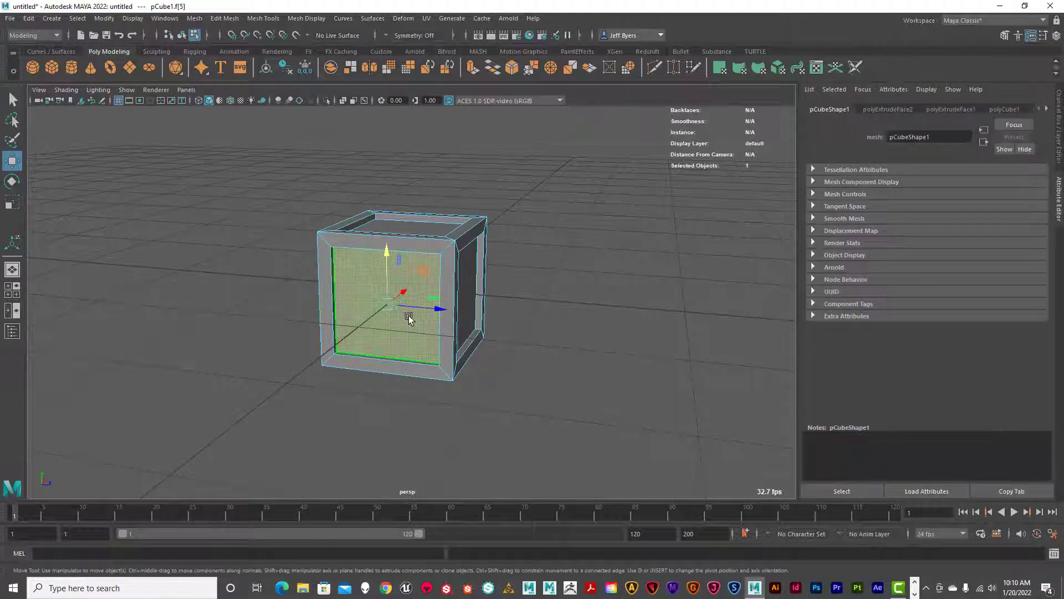
left_click(538, 351)
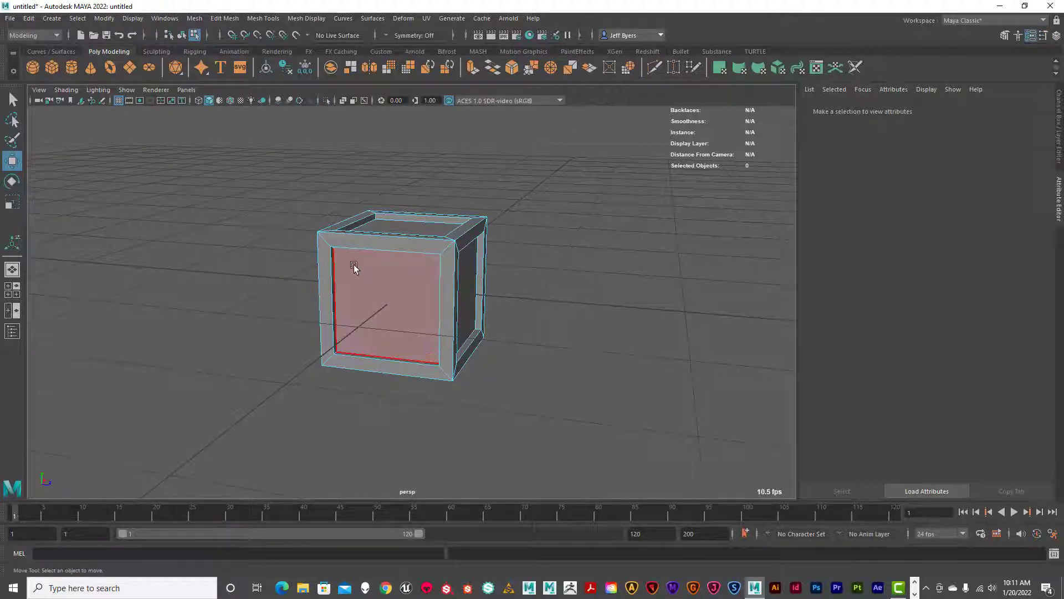
left_click_drag(344, 254, 419, 351)
left_click_drag(510, 356, 489, 294, "alt")
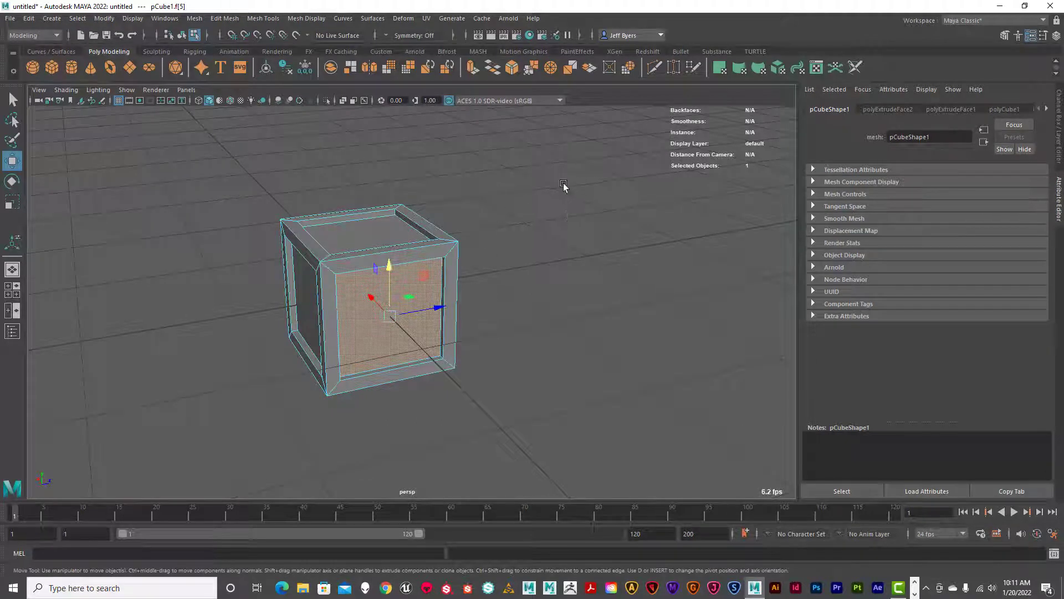
left_click_drag(563, 186, 714, 388)
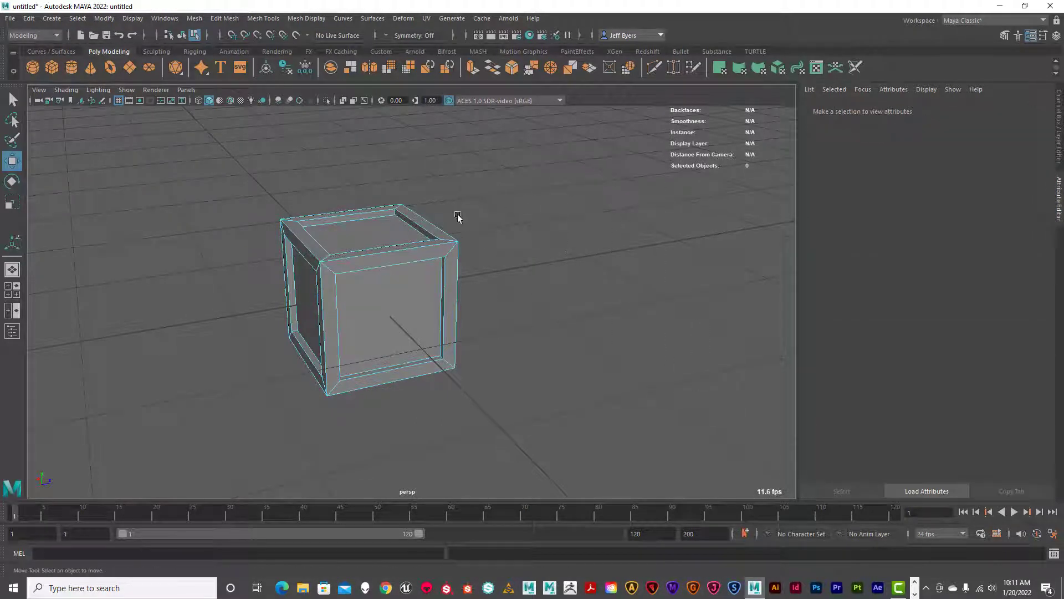
left_click_drag(510, 222, 535, 223, "alt")
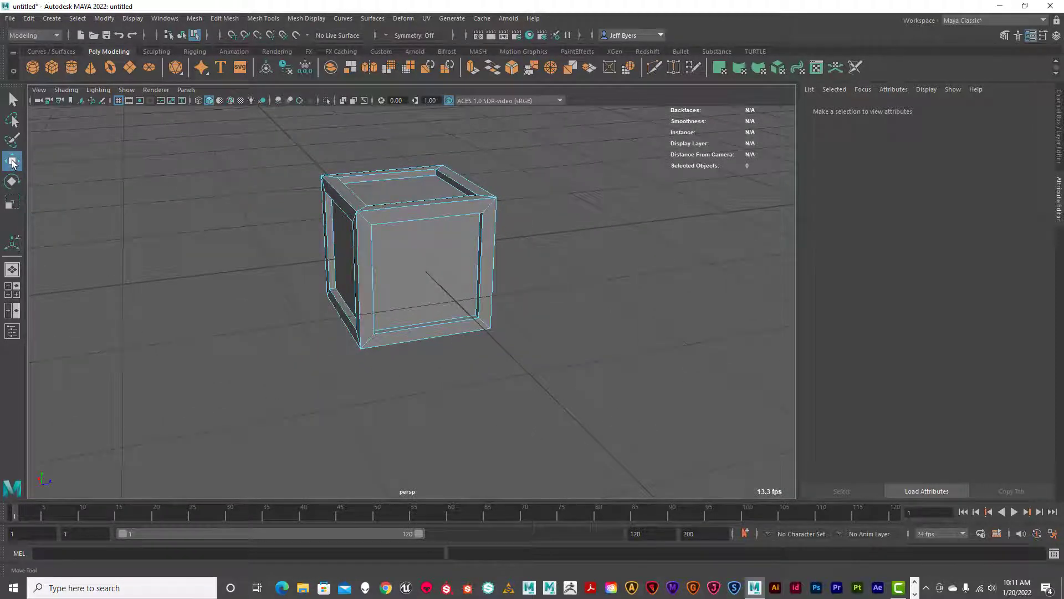
Step: Reopen the Move Tool settings and review the Marquee Camera-based selection option
double_click(12, 162)
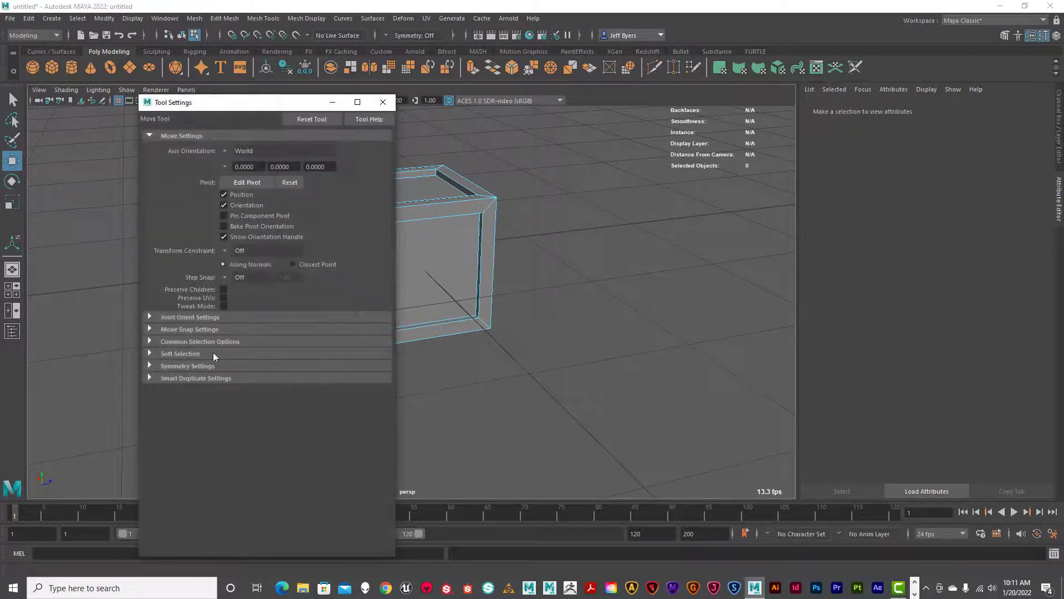
left_click(151, 341)
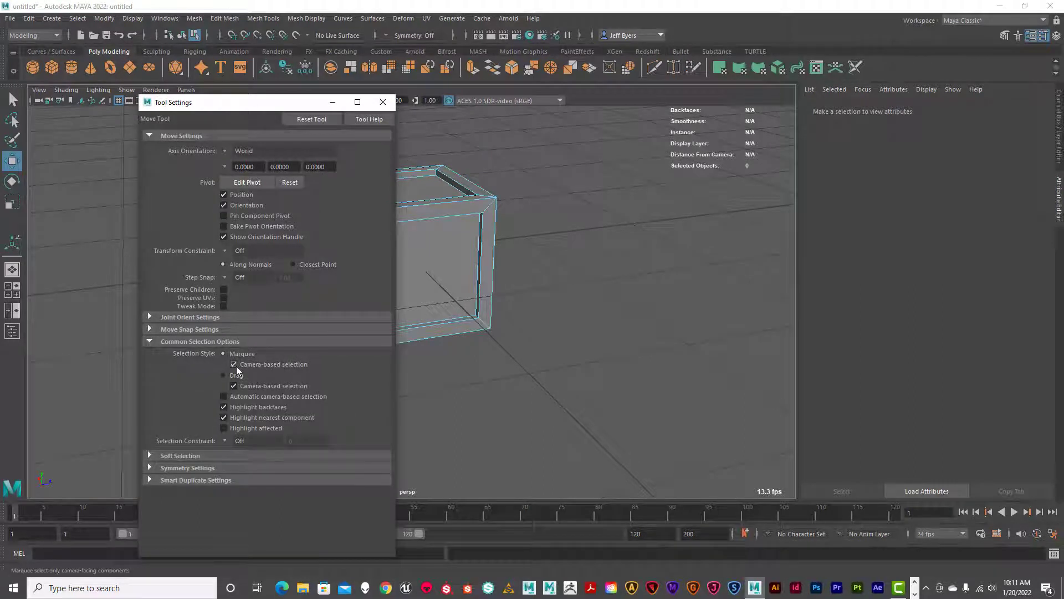
left_click(383, 101)
Step: Repeat the selection test on the recessed side panels and across the whole cube, and clear the selection
left_click(438, 285)
left_click(579, 255)
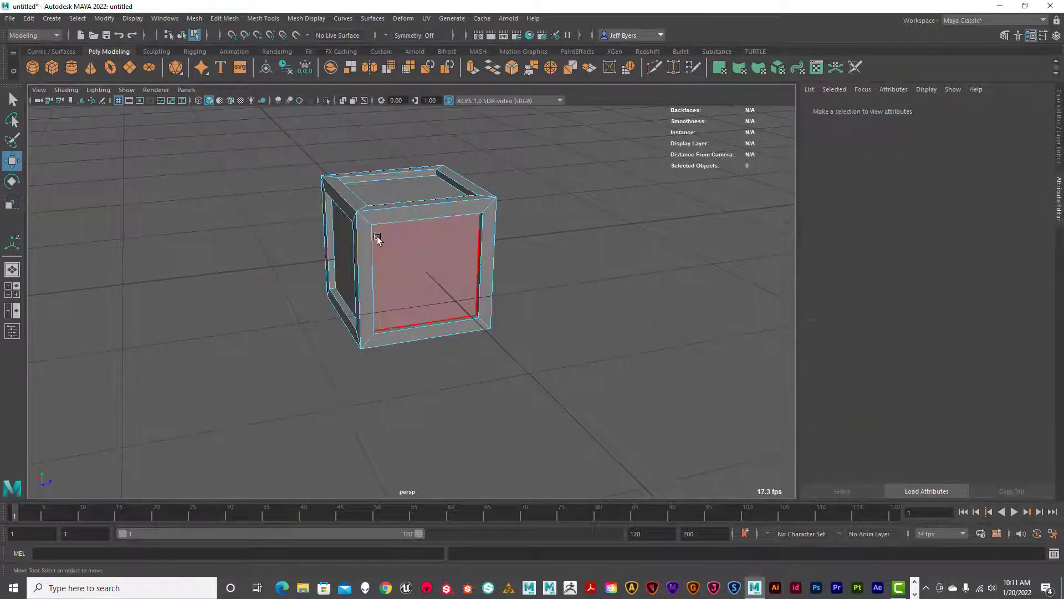
left_click_drag(415, 278, 416, 278)
left_click(537, 259)
left_click(415, 253)
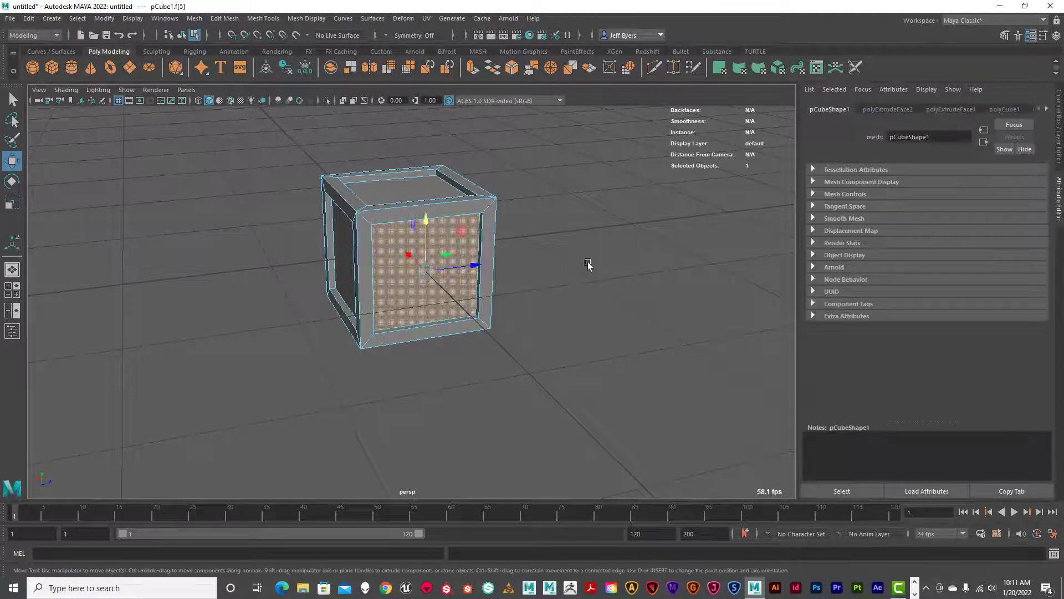
left_click_drag(590, 266, 423, 238, "alt")
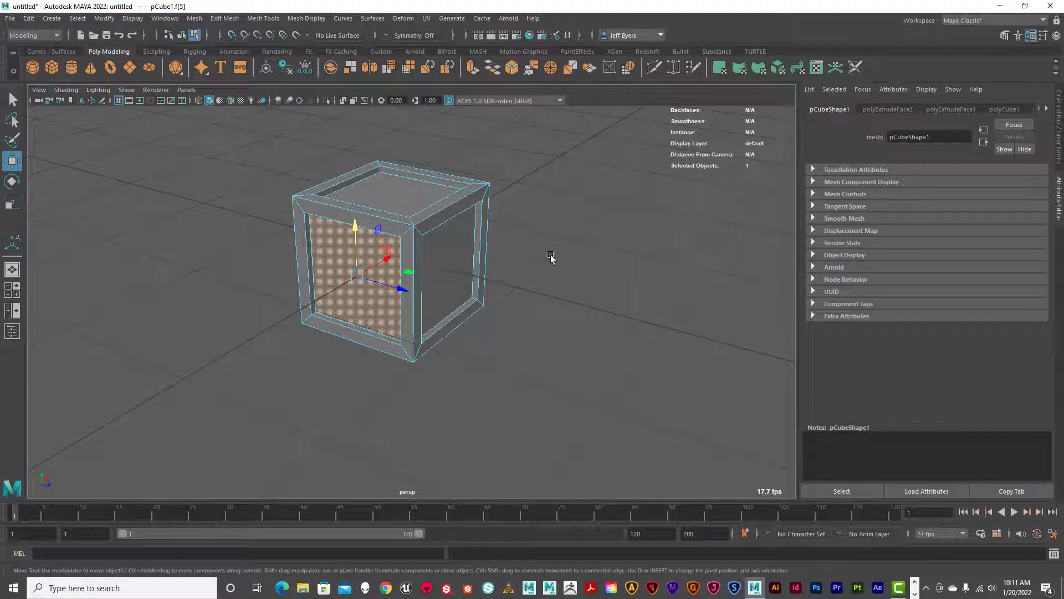
left_click(457, 238)
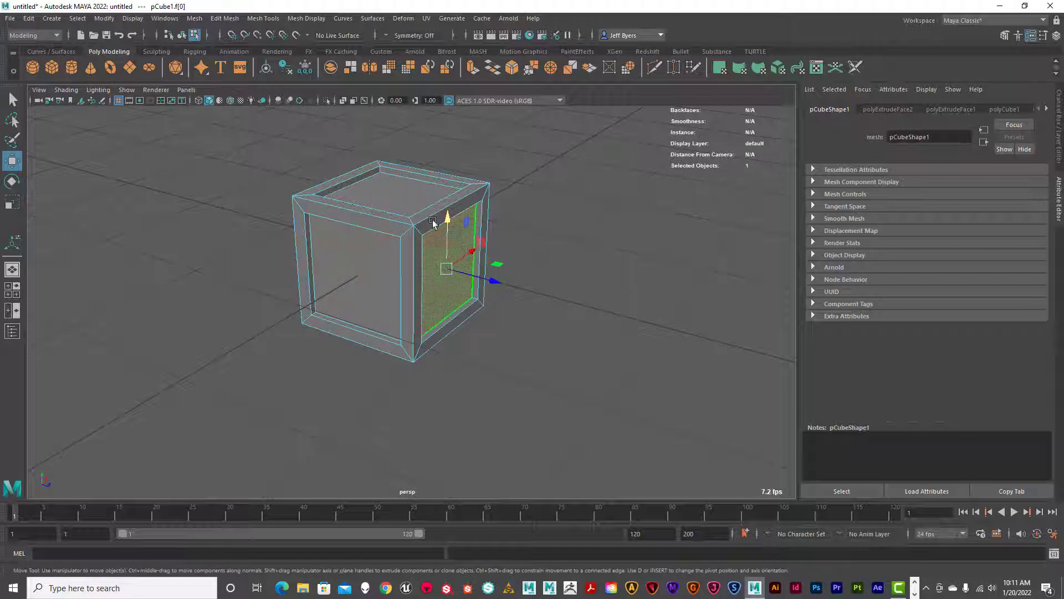
left_click_drag(253, 157, 661, 270)
left_click(591, 296)
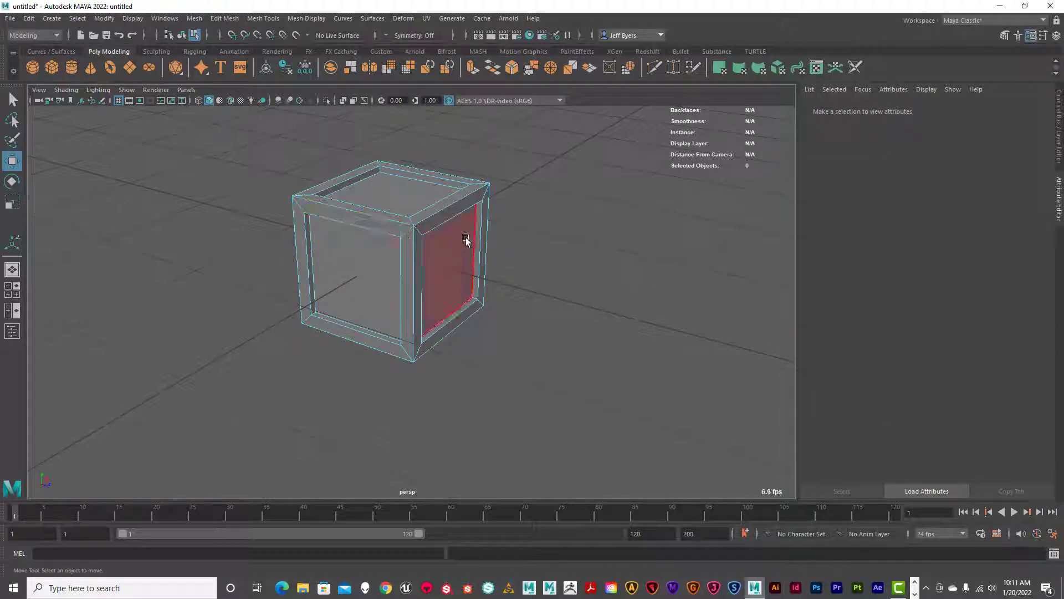
Step: Return the crate cube to object mode, delete it and create a polygon sphere in its place
right_click_drag(385, 245, 380, 316)
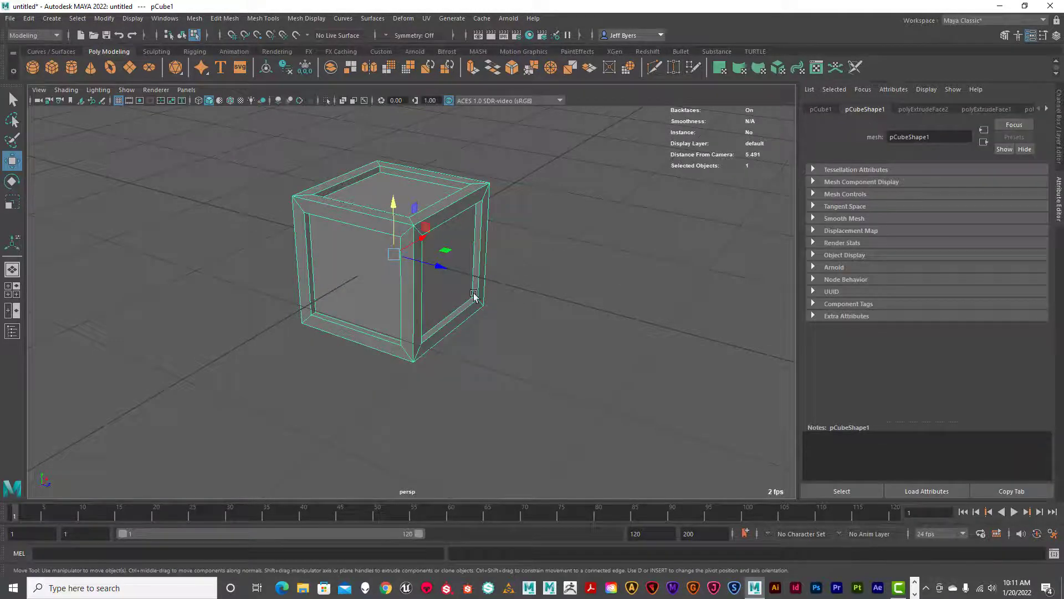
key("Delete")
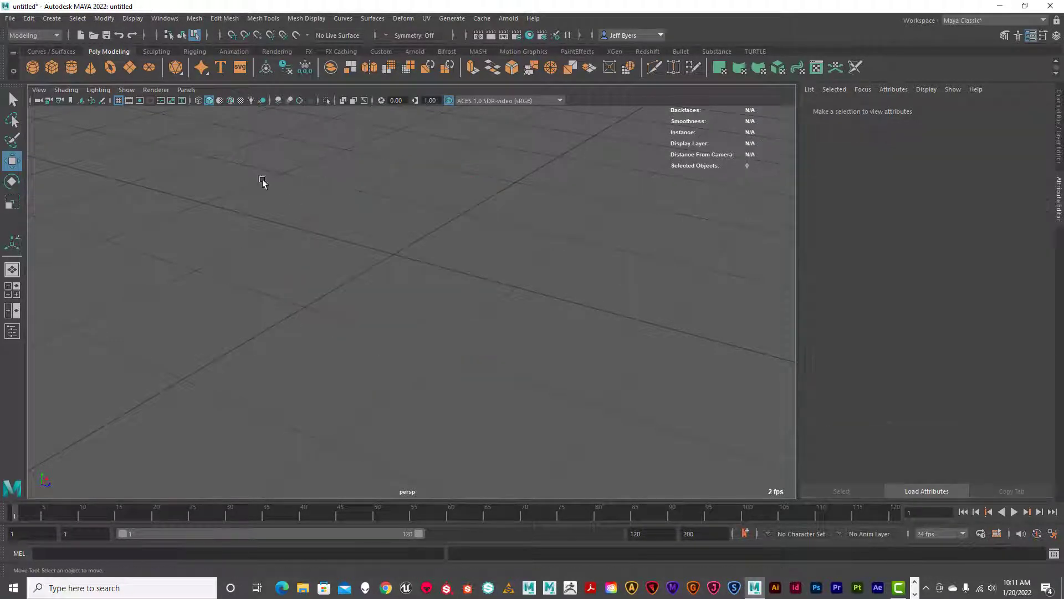
left_click(32, 68)
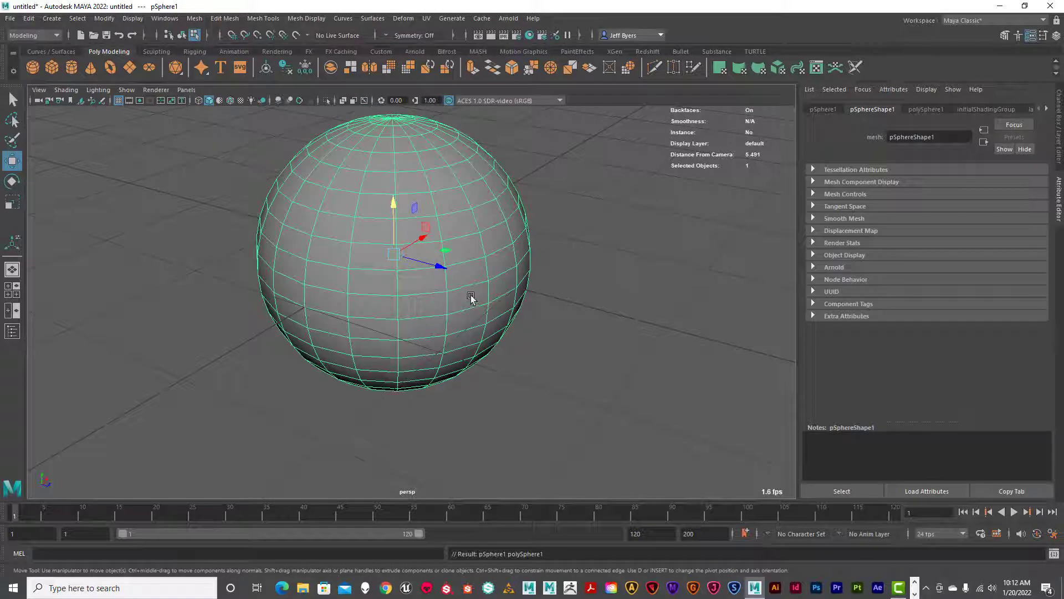
Step: Switch the sphere to face selection, select the complete horizontal face ring just above its equator and check it all around
mouse_move(475, 304)
left_mouse_down("alt")
mouse_move(458, 311)
mouse_move(499, 297)
mouse_move(462, 312)
left_mouse_up("alt")
key("F11")
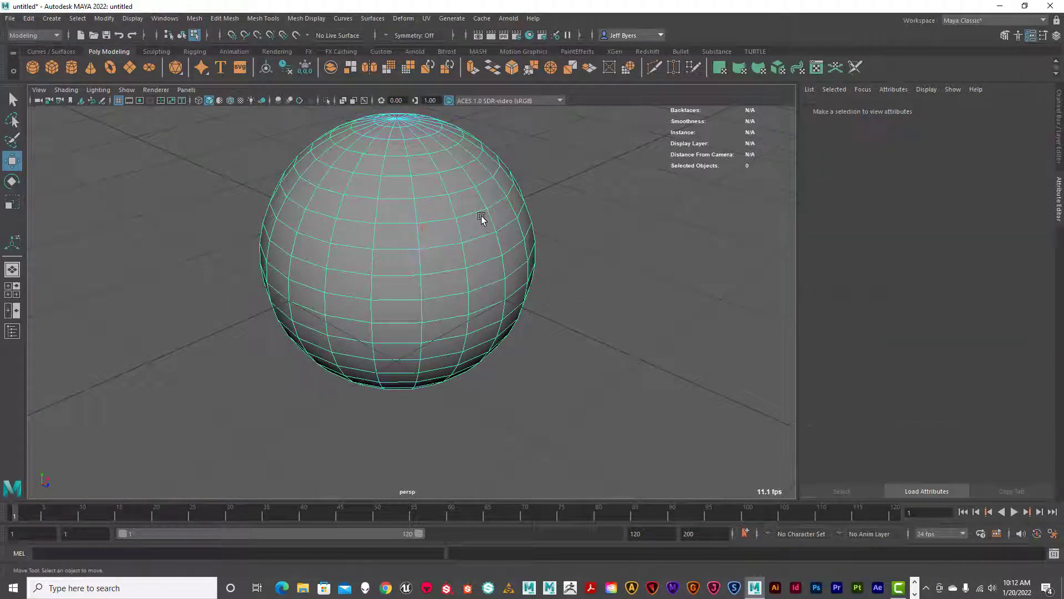
right_click(452, 203)
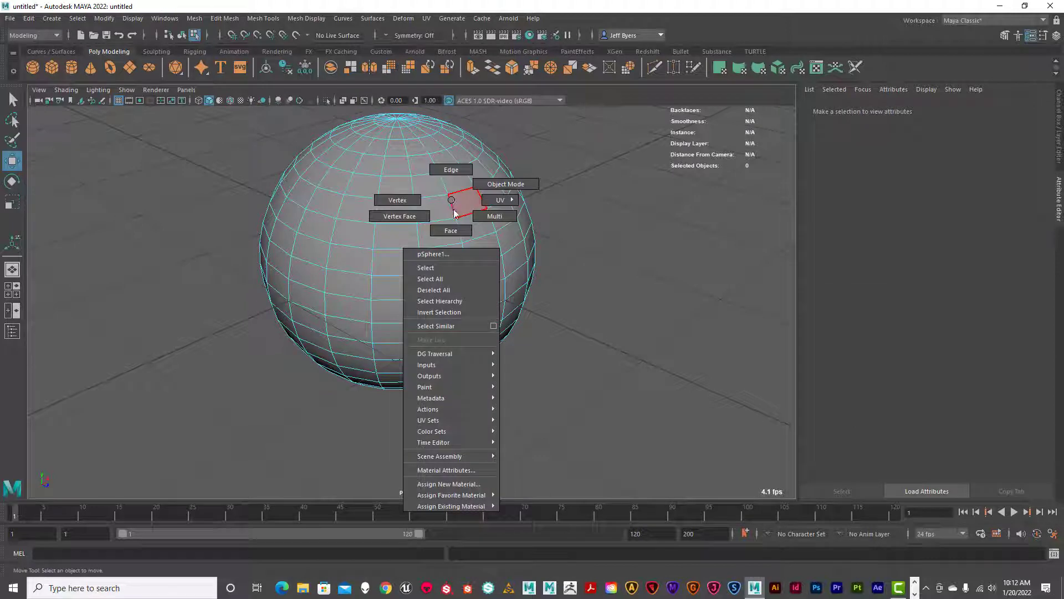
left_click(450, 231)
left_click_drag(447, 232, 488, 238, "alt")
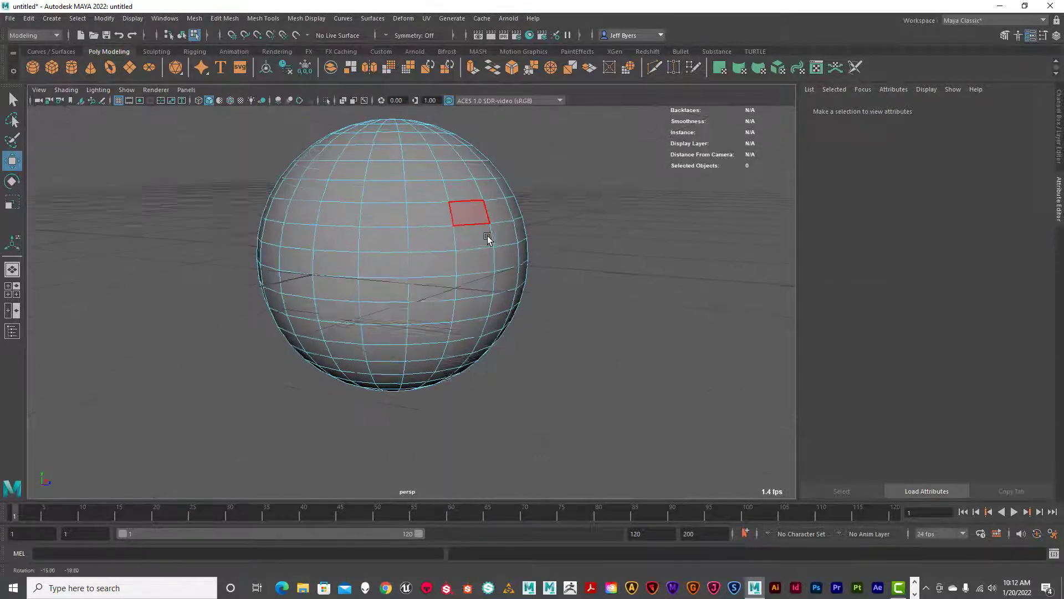
left_click(473, 239)
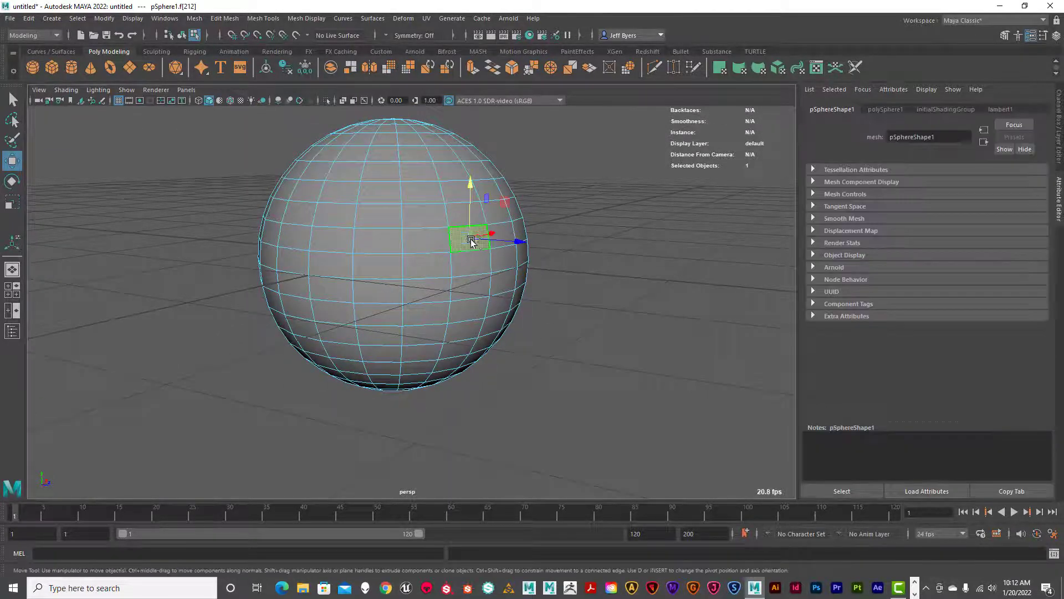
double_click(441, 244, "shift")
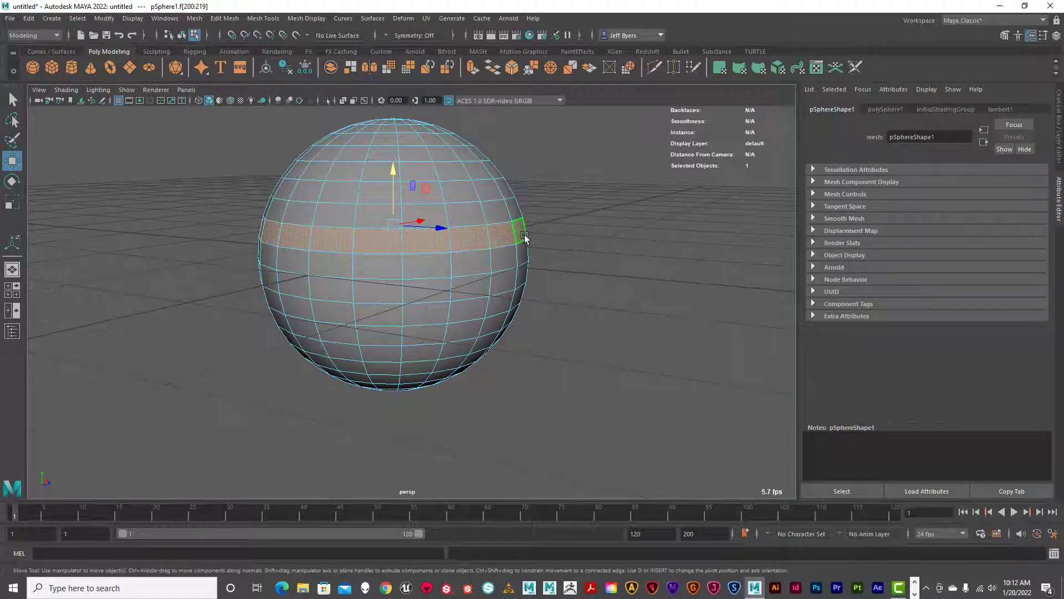
left_click_drag(525, 236, 419, 238, "alt")
left_click_drag(530, 236, 421, 244, "alt")
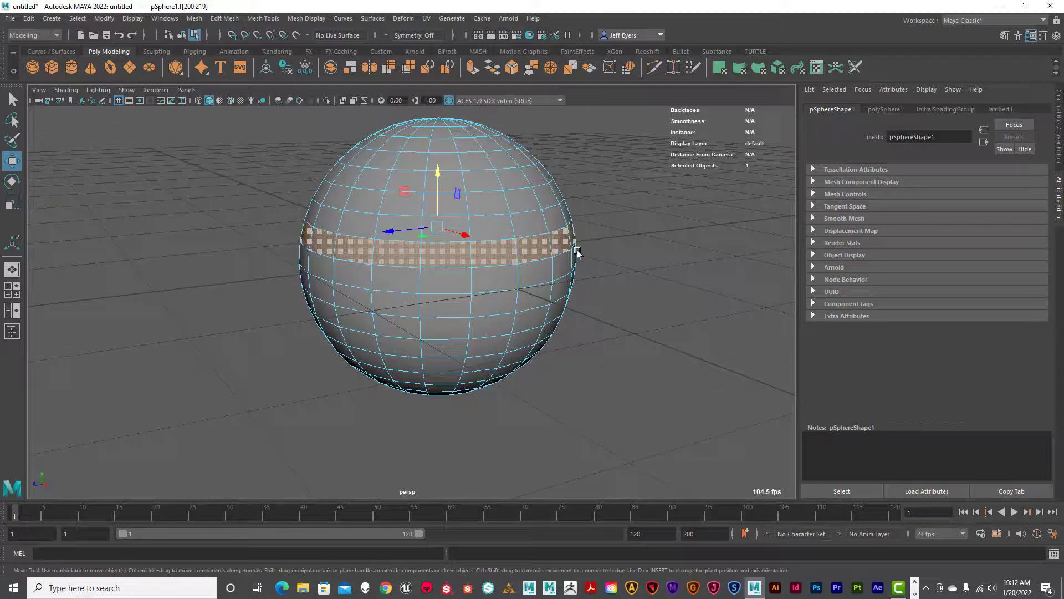
left_click_drag(577, 252, 311, 245, "alt")
left_click_drag(530, 240, 466, 252, "alt")
Step: Select the complete horizontal face ring in the second row above the sphere's equator
left_click(455, 235)
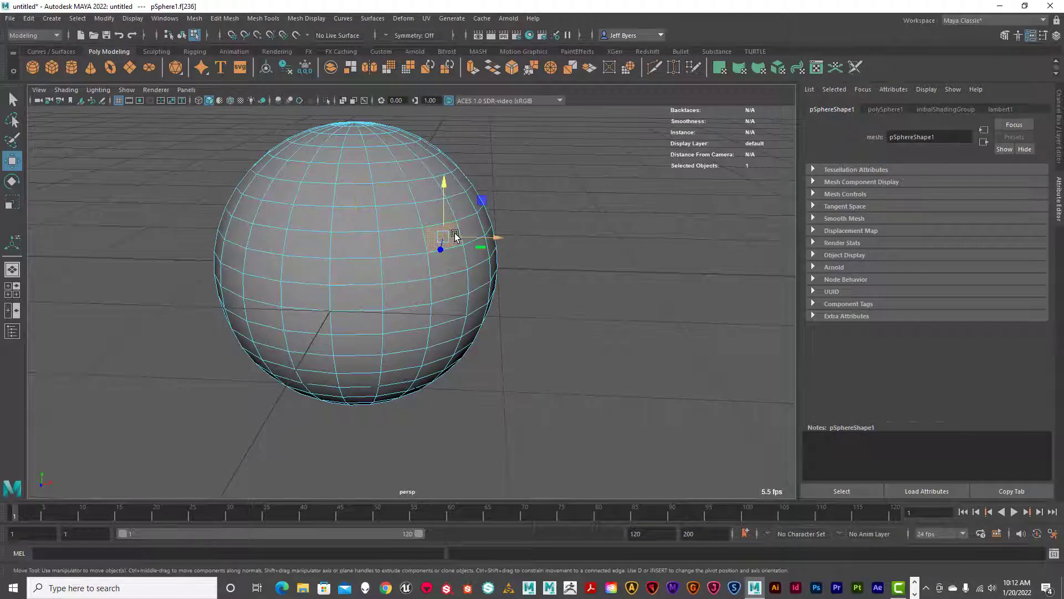
double_click(413, 244, "shift")
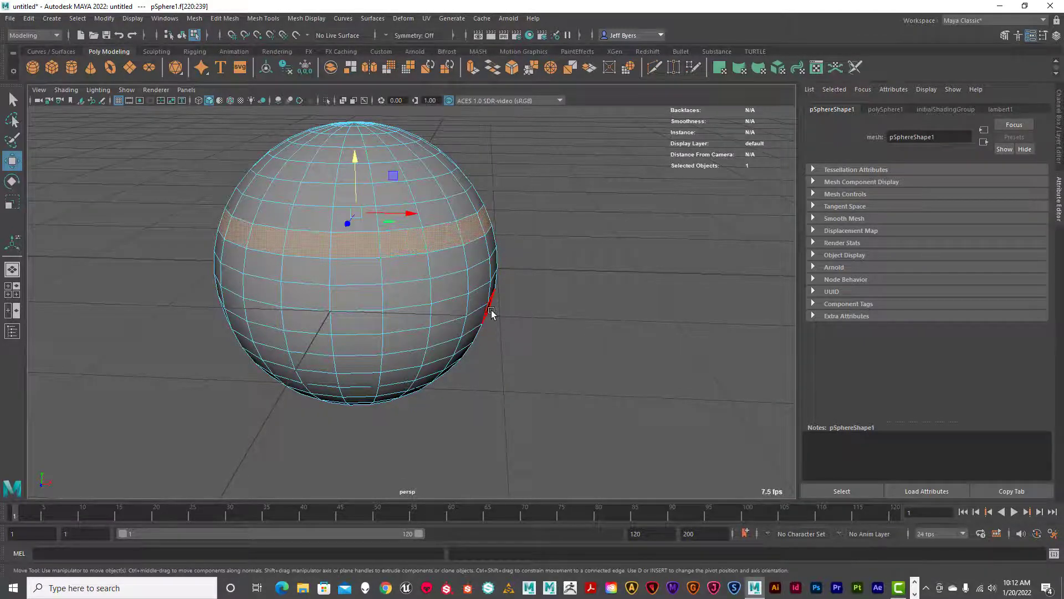
left_click_drag(482, 290, 510, 303, "alt")
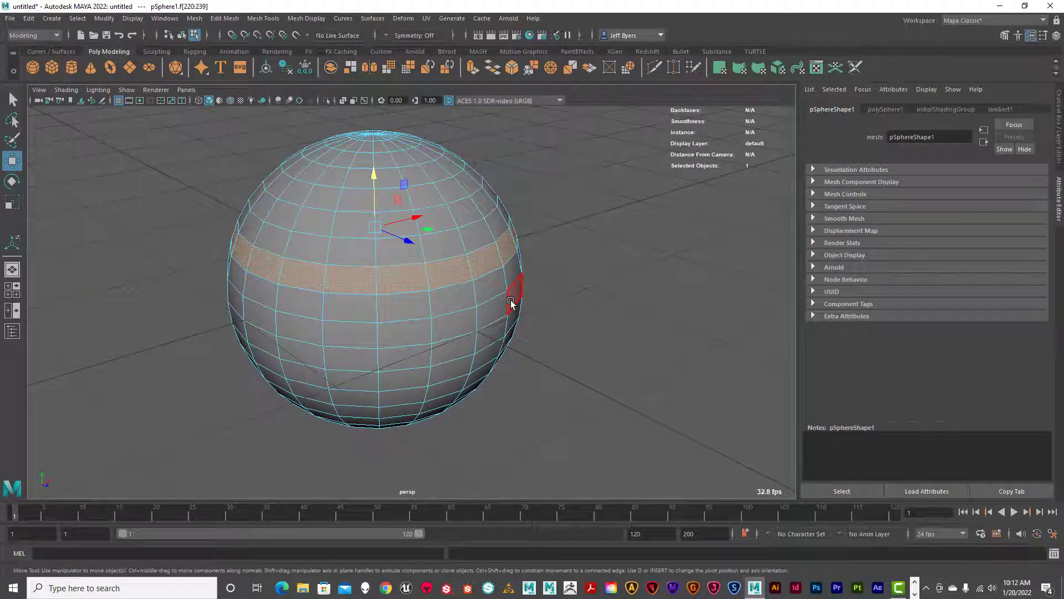
Step: Extrude the selected face ring, scale it uniformly outward and shift it slightly down
key("ctrl+e")
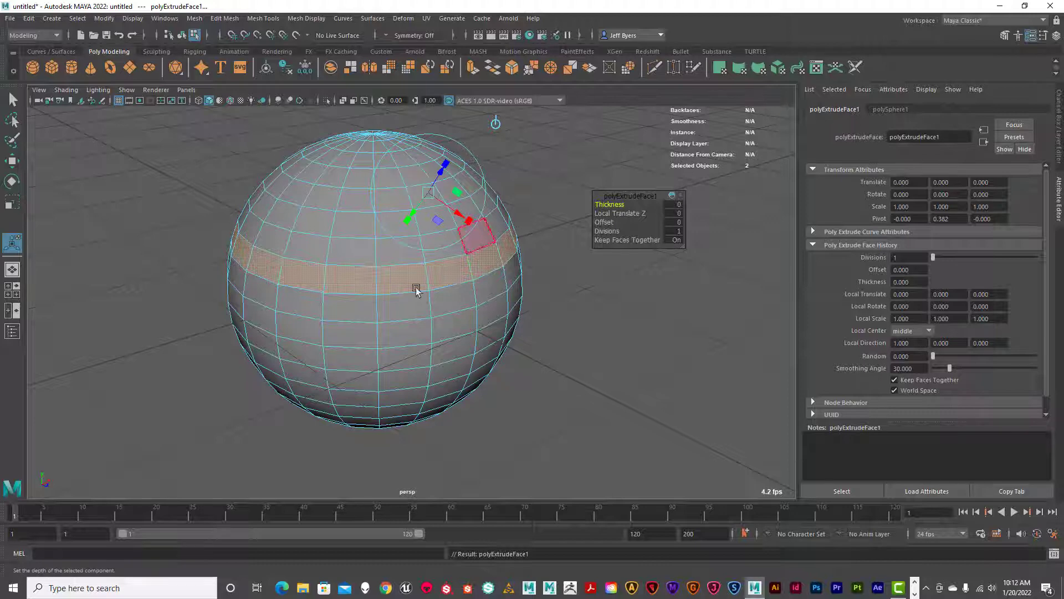
key("r")
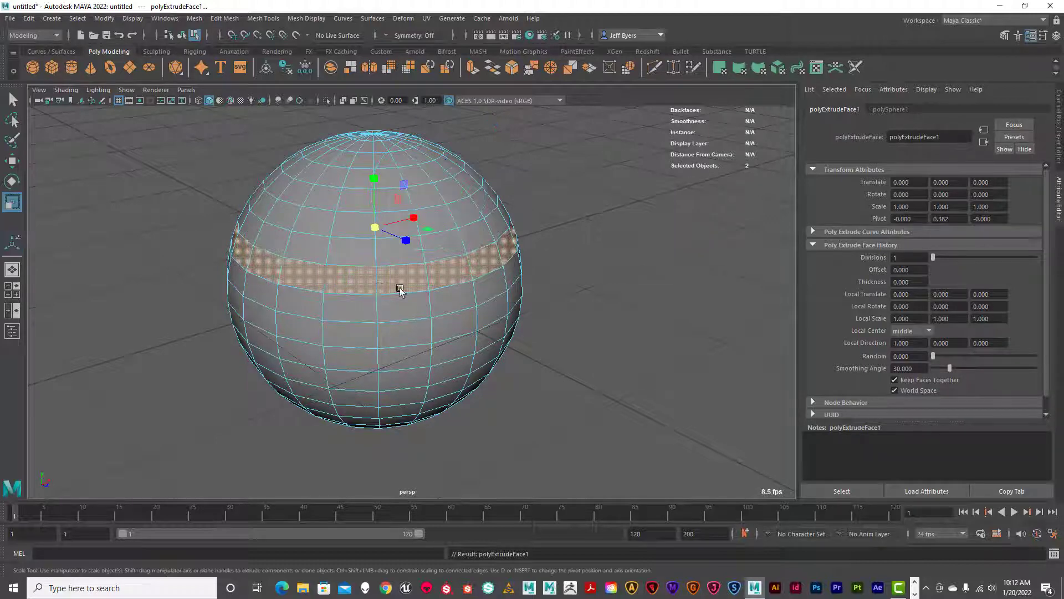
left_click_drag(375, 227, 586, 257)
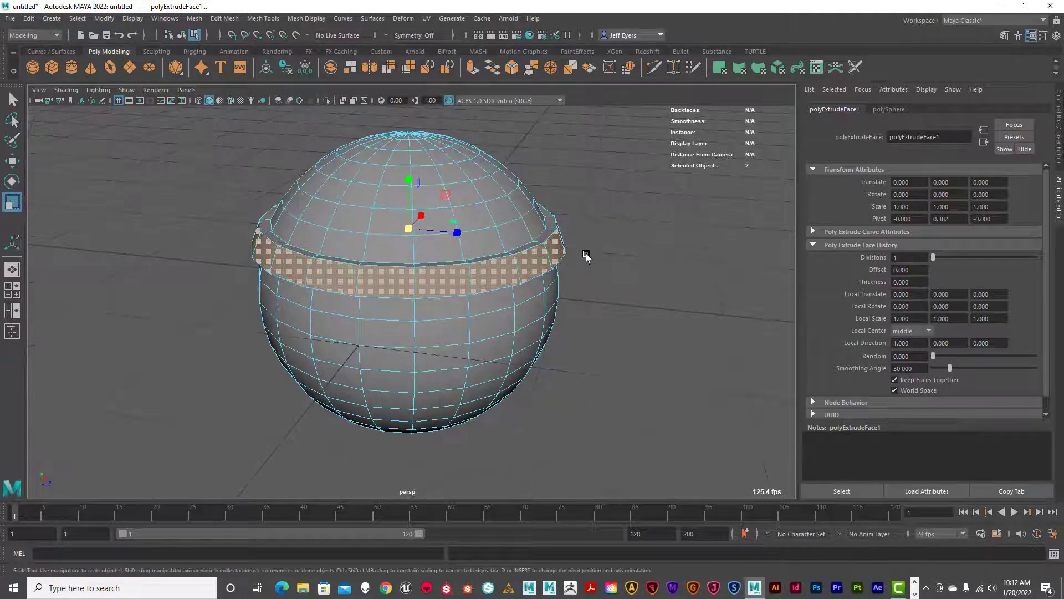
key("w")
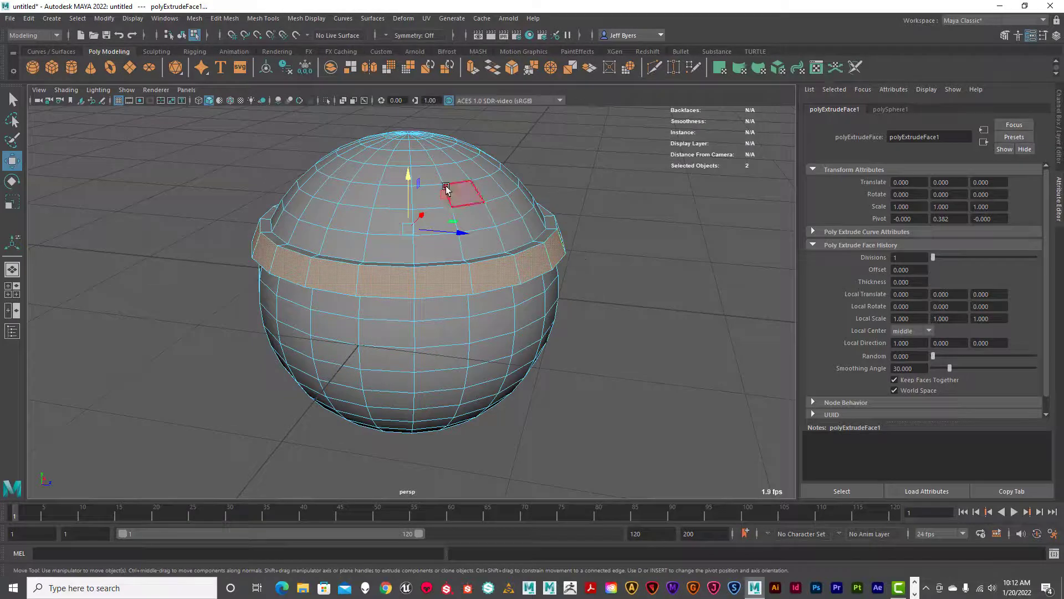
left_click_drag(408, 173, 406, 184)
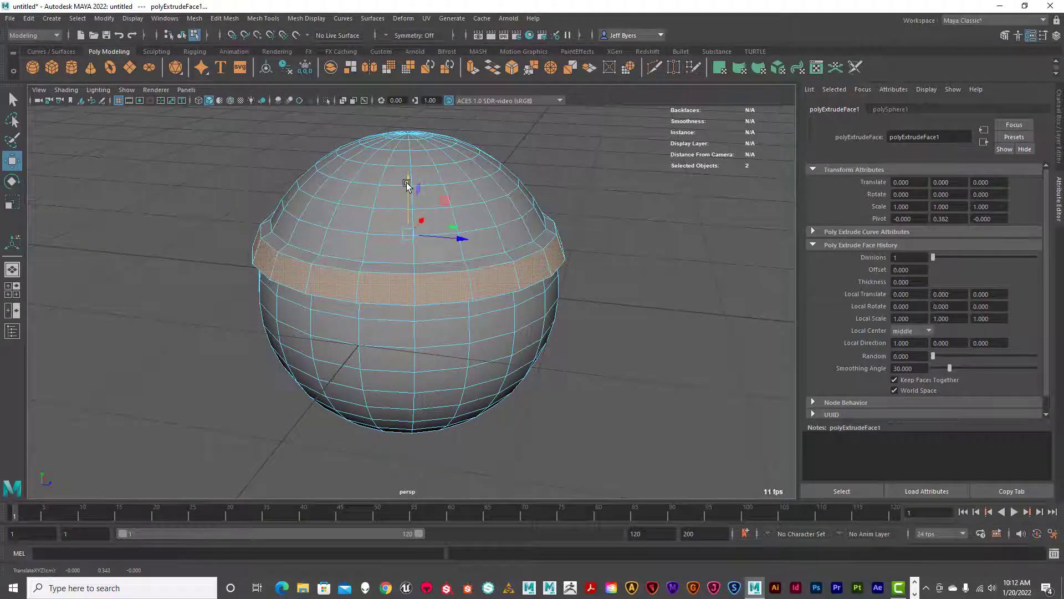
Step: Undo the ring's move, scaling and extrusion, going back to the earlier face ring selection
key("ctrl+z")
key("ctrl+z")
key("ctrl+z")
key("ctrl+z")
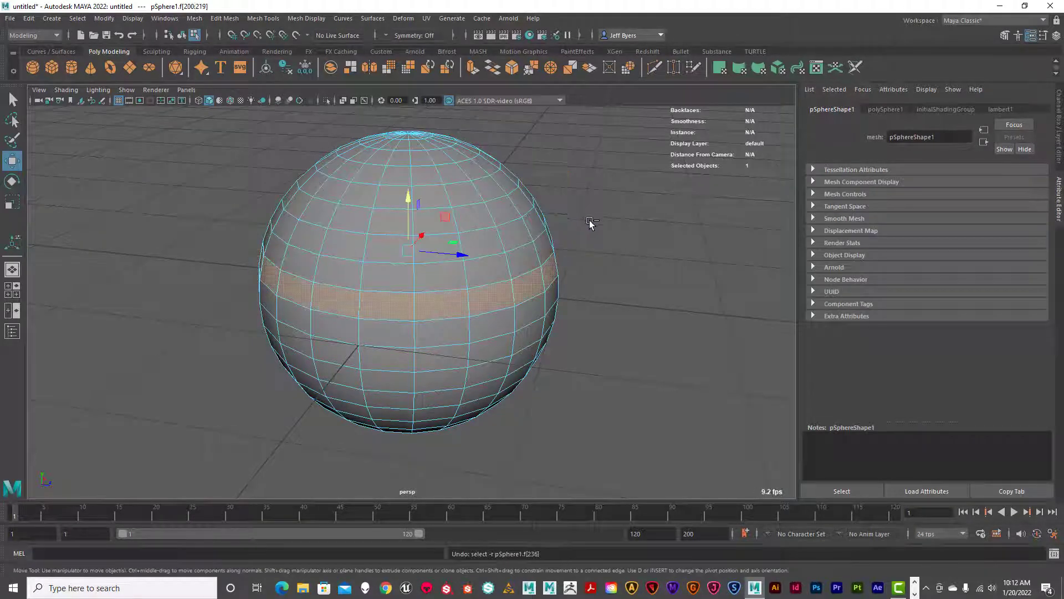
Step: Extrude the second face ring above the equator without any offset, deselect it and select the same ring again
left_click(522, 264)
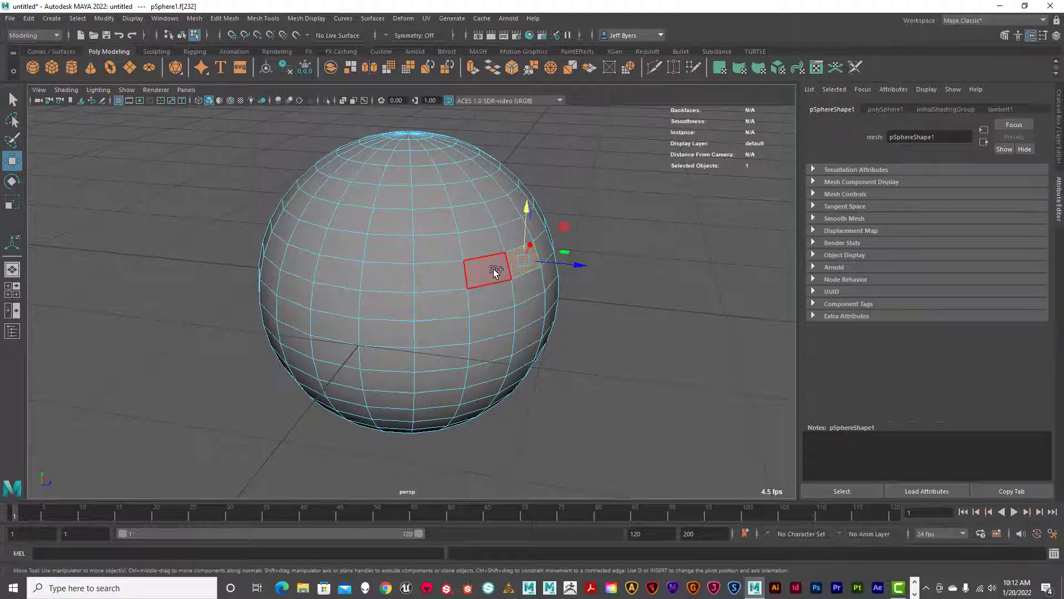
double_click(496, 272, "shift")
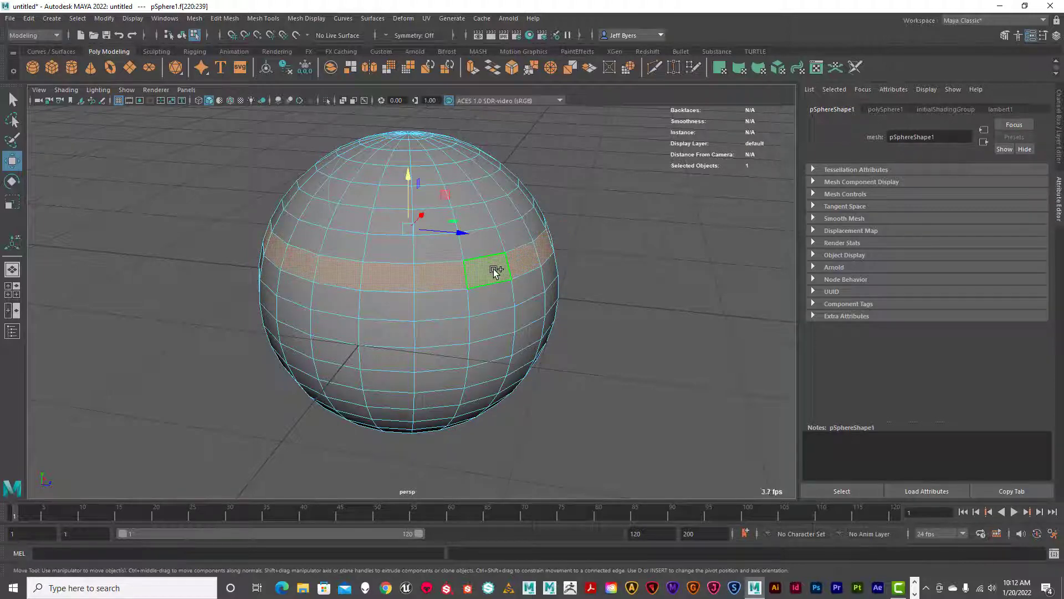
key("ctrl+e")
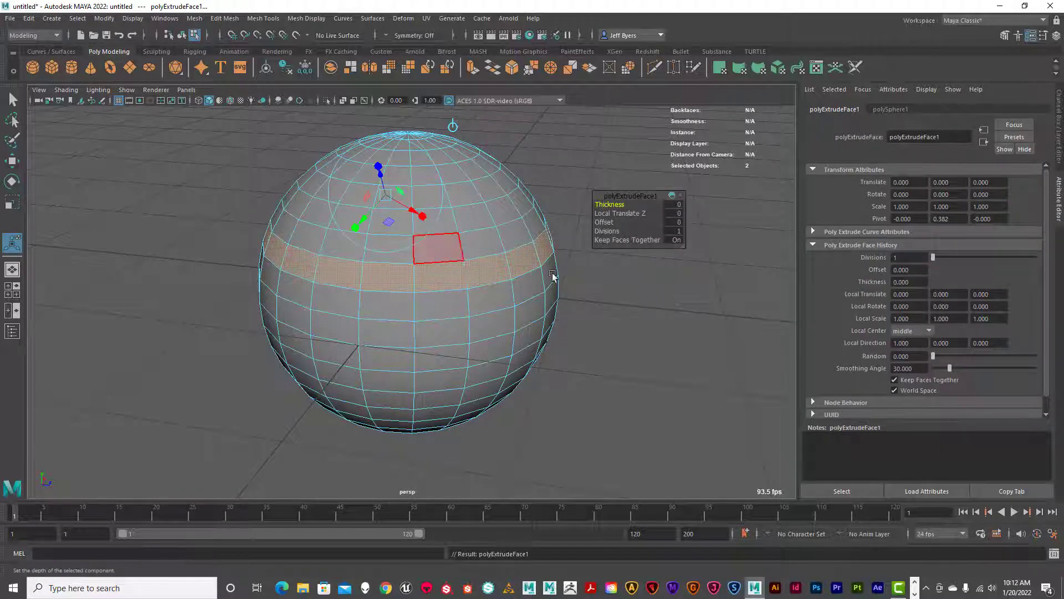
left_click(628, 256)
left_click(513, 256)
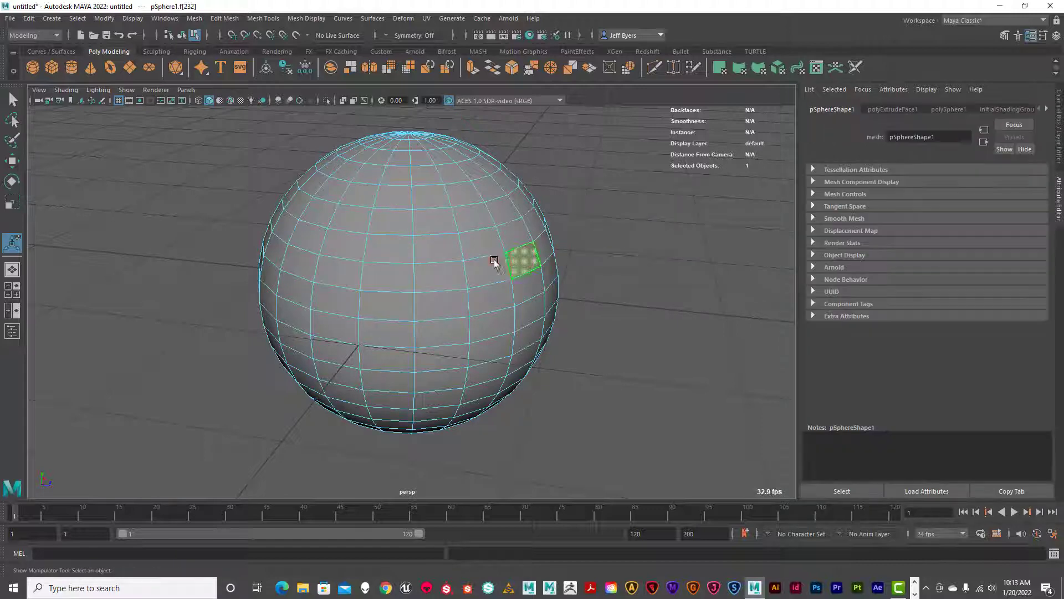
double_click(487, 266, "shift")
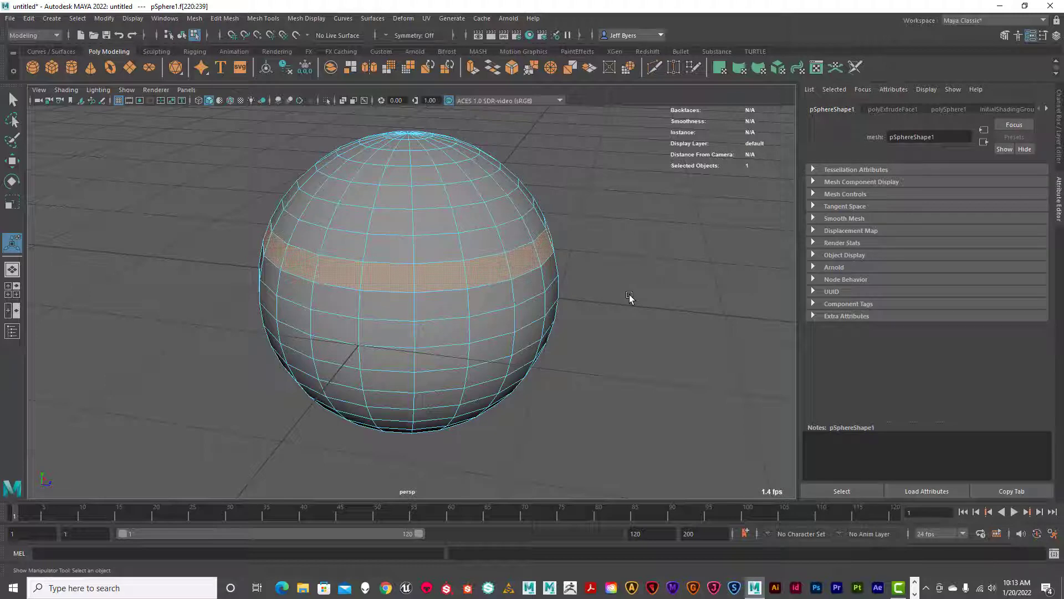
Step: Undo the zero-offset extrusion of the face ring
key("ctrl+z")
key("ctrl+z")
key("ctrl+z")
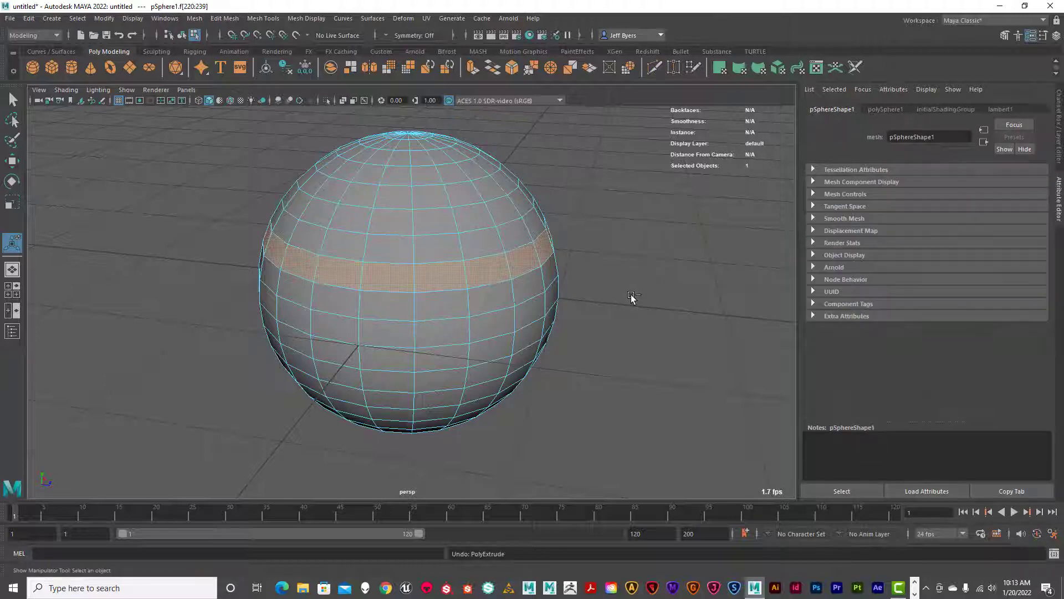
Step: Select the second face ring above the sphere's equator, extrude it and scale it slightly outward in all directions
left_click(494, 264)
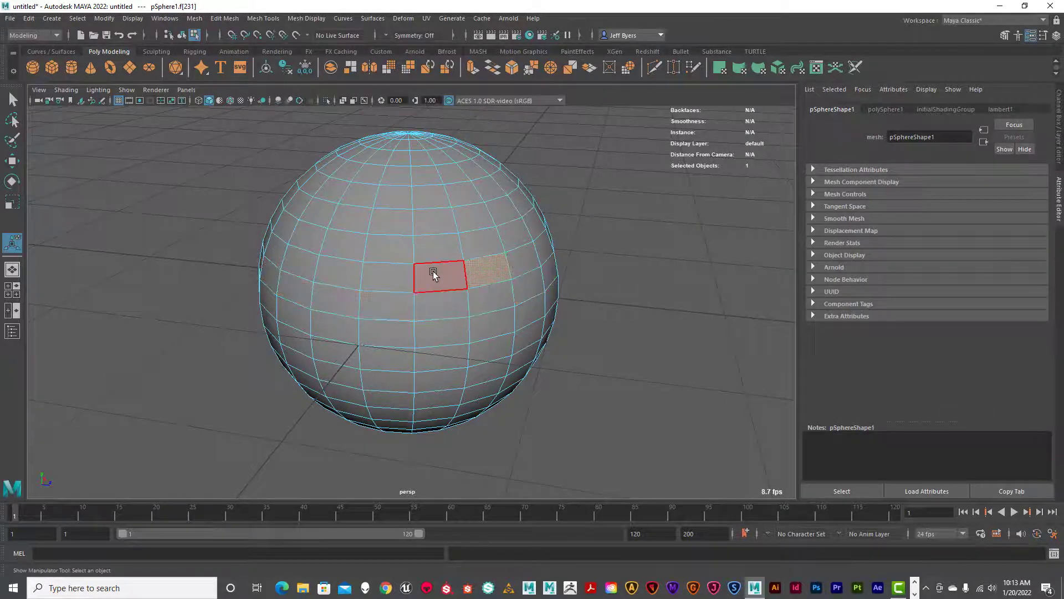
double_click(435, 274, "shift")
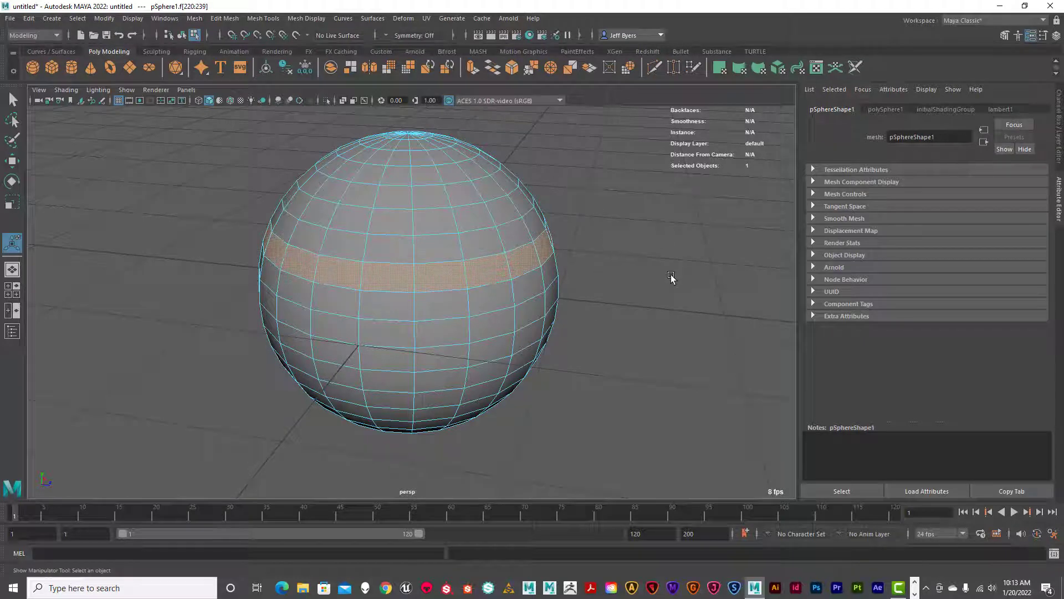
key("ctrl+e")
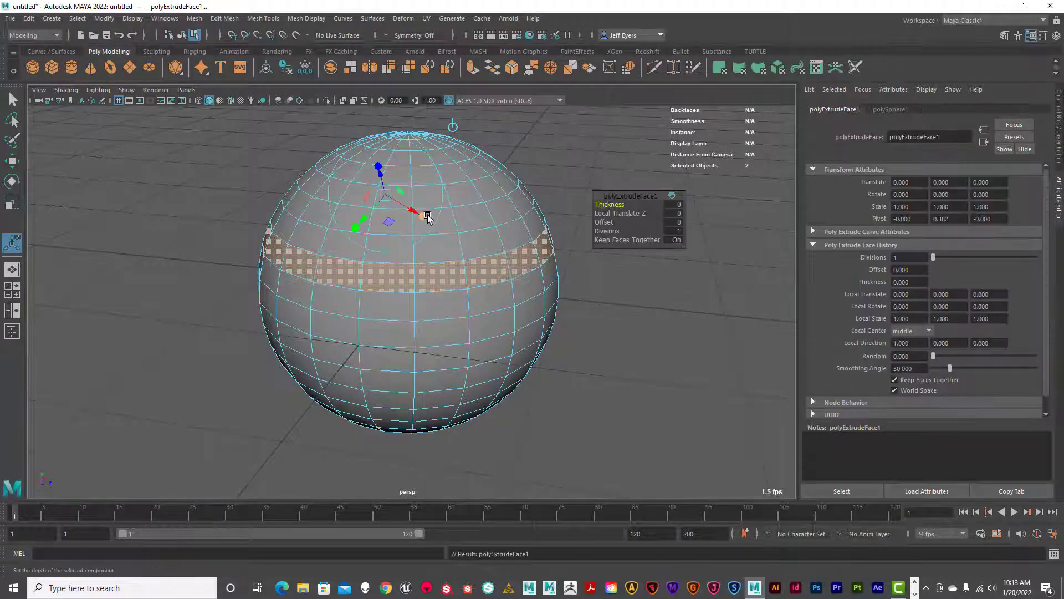
key("r")
left_click_drag(408, 228, 423, 226)
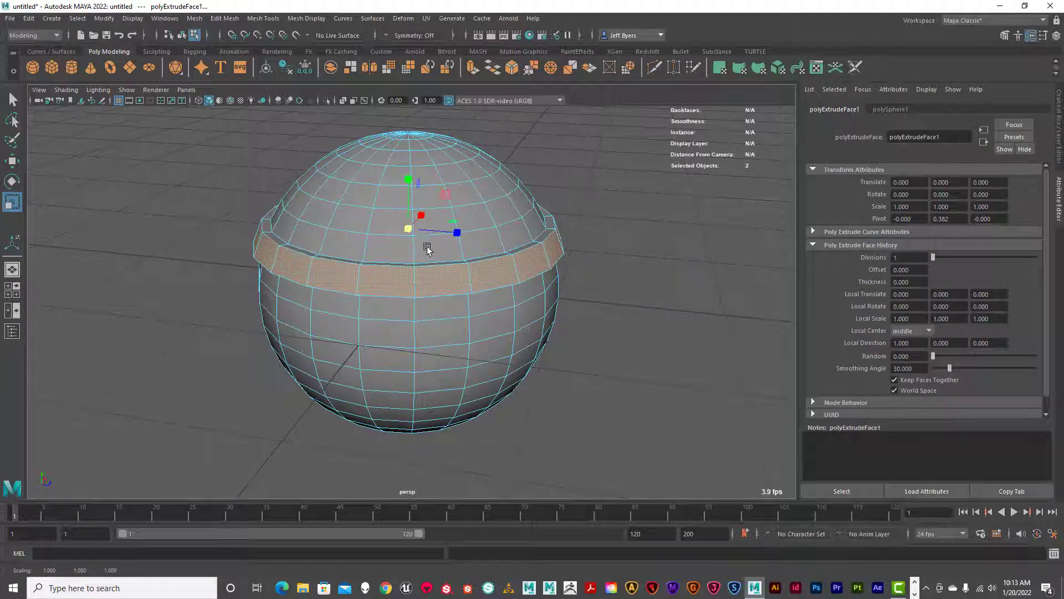
Step: Extrude the raised ring's outer faces again and scale them outward into a wide brim, stretched along Z
key("ctrl+e")
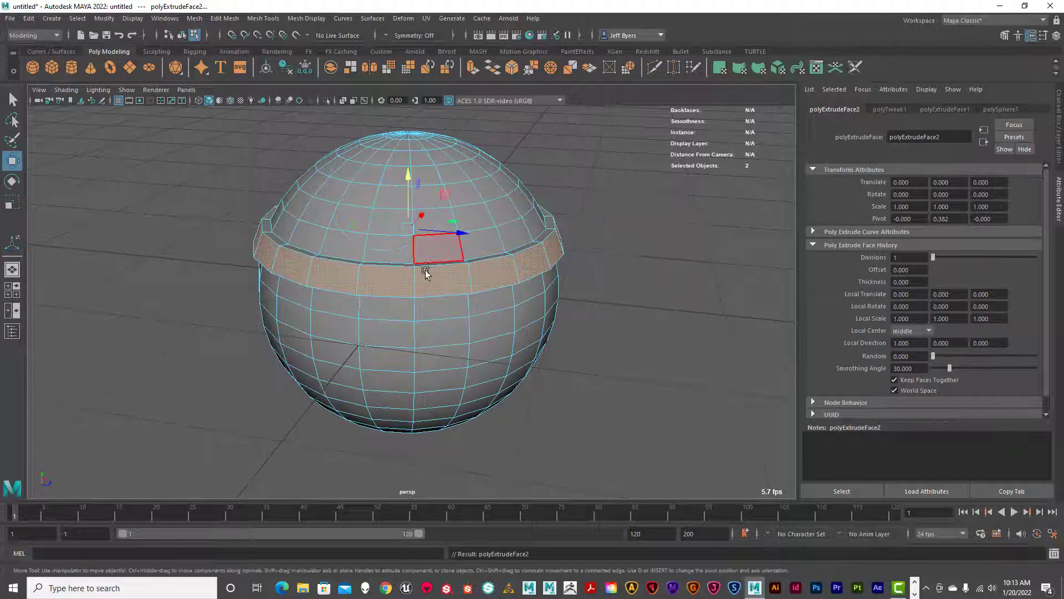
key("r")
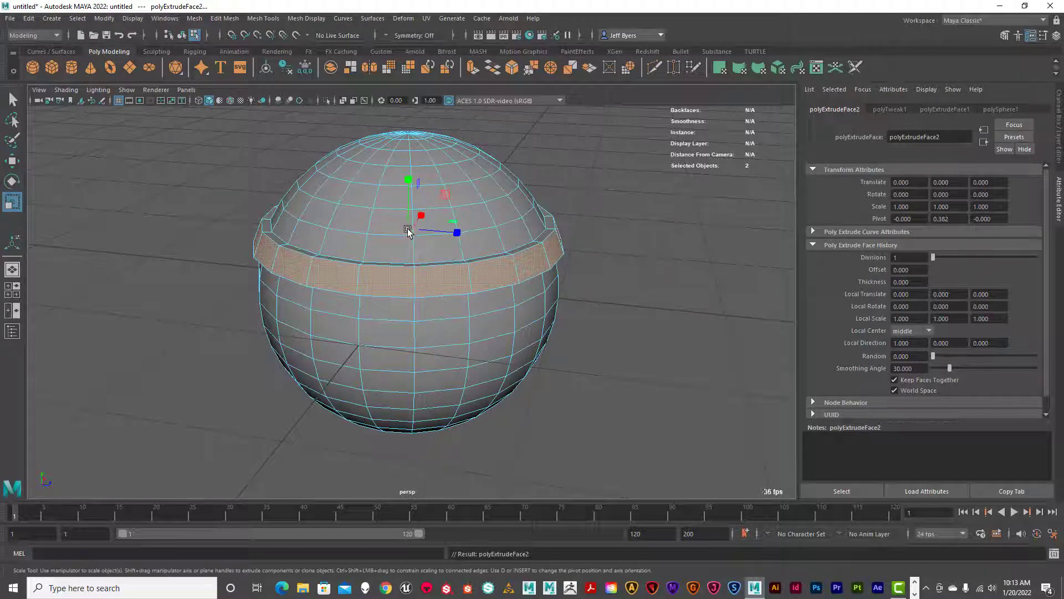
left_click_drag(442, 239, 439, 253, "alt")
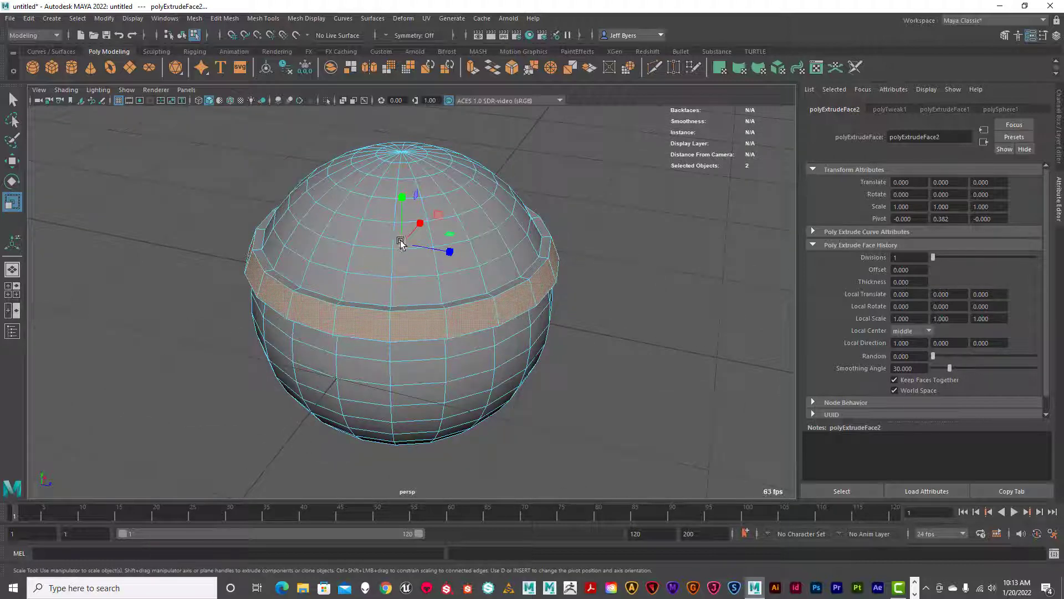
left_click_drag(401, 244, 412, 246)
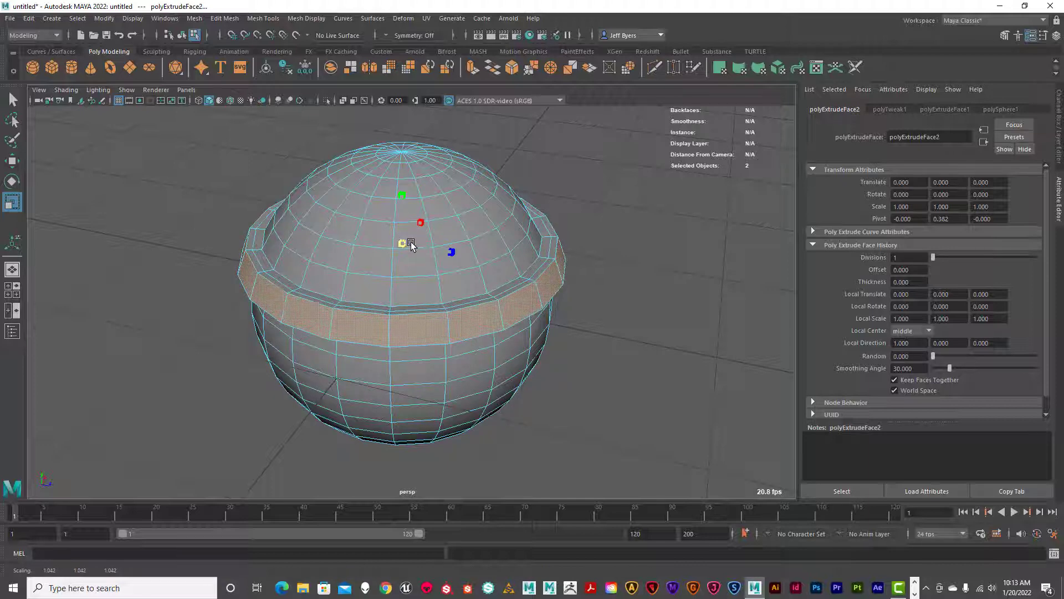
left_click_drag(452, 253, 468, 232)
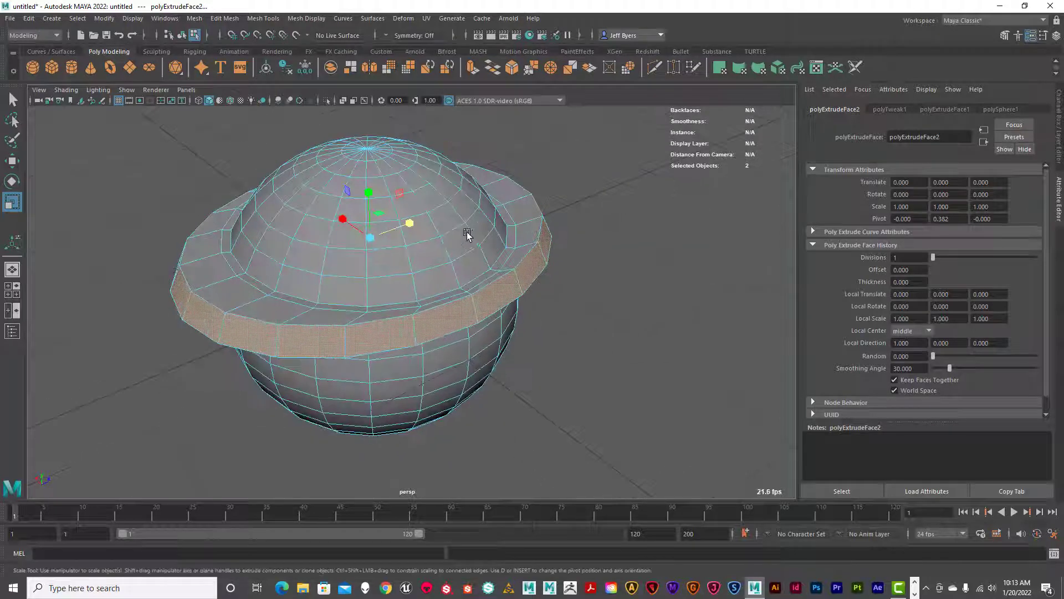
Step: Return the sphere to object mode and inspect the extruded brim from several angles
right_click_drag(465, 236, 496, 297)
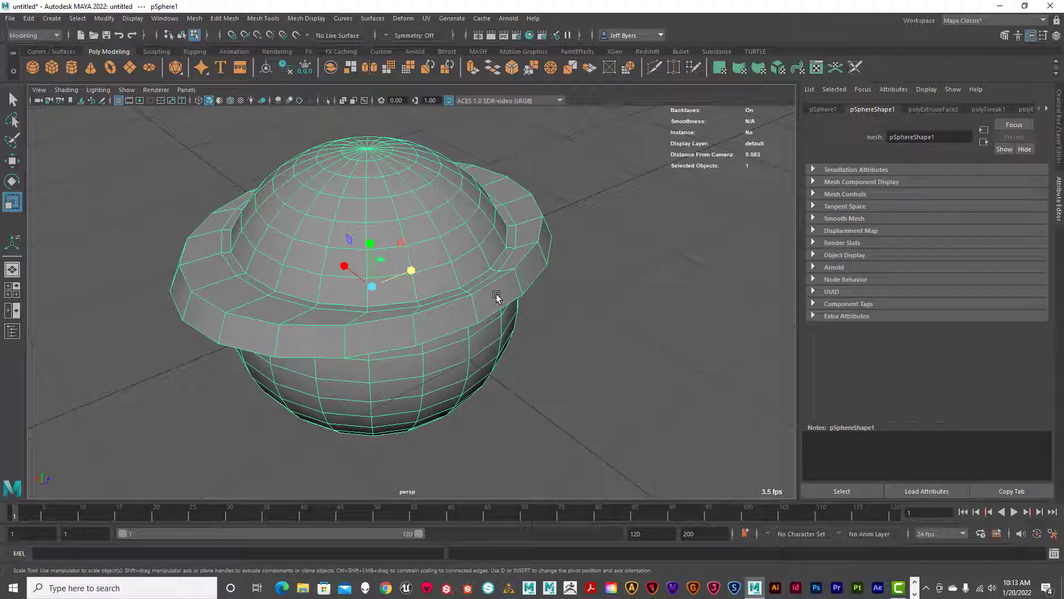
left_click_drag(525, 264, 584, 238, "alt")
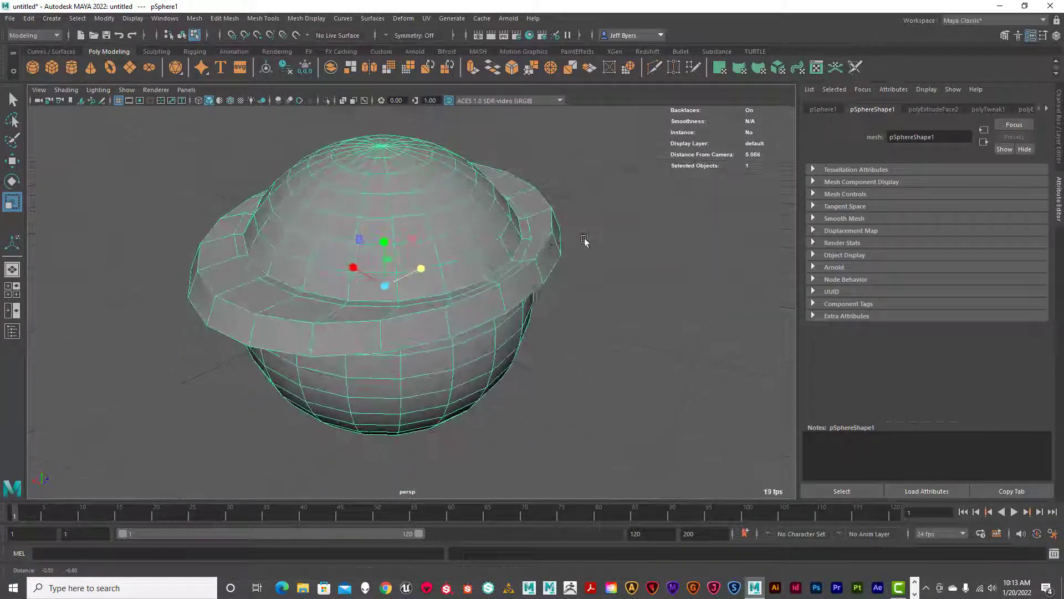
right_click_drag(584, 238, 563, 244, "alt")
left_click_drag(563, 244, 575, 244, "alt")
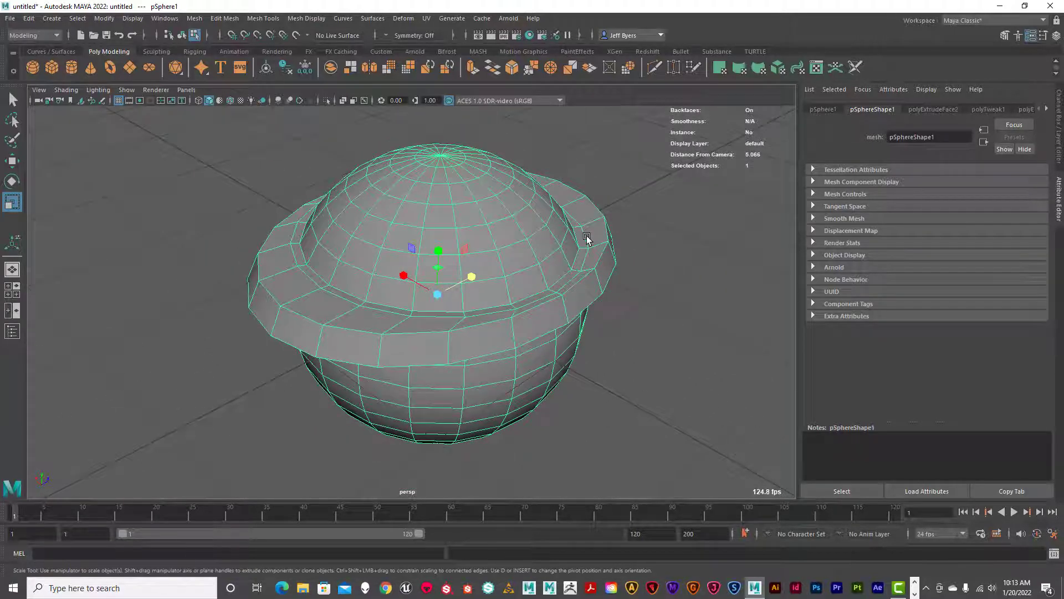